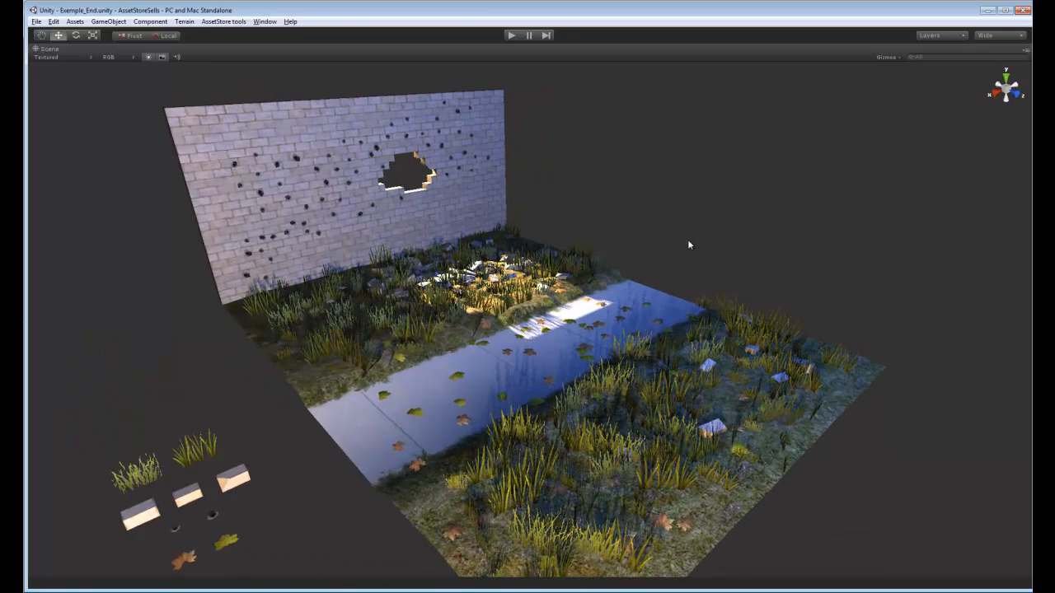
# - Examine the finished Exemple_End scene, with its brick wall, path, grass, rubble and leaves, from several angles and distances
pyautogui.scroll(5, 688, 220)
pyautogui.scroll(-3, 689, 223)
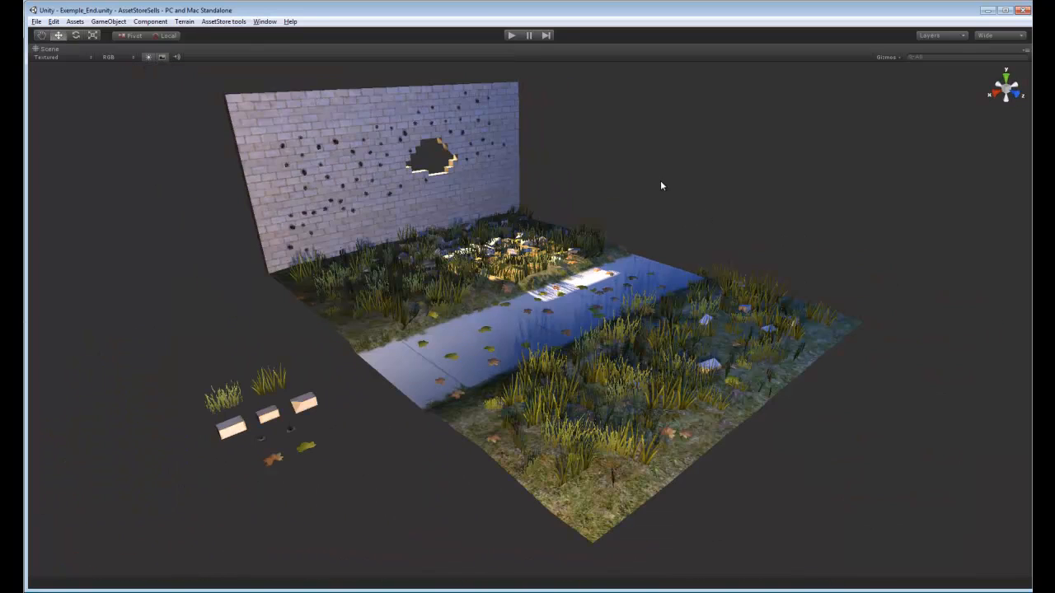
pyautogui.scroll(3, 656, 186)
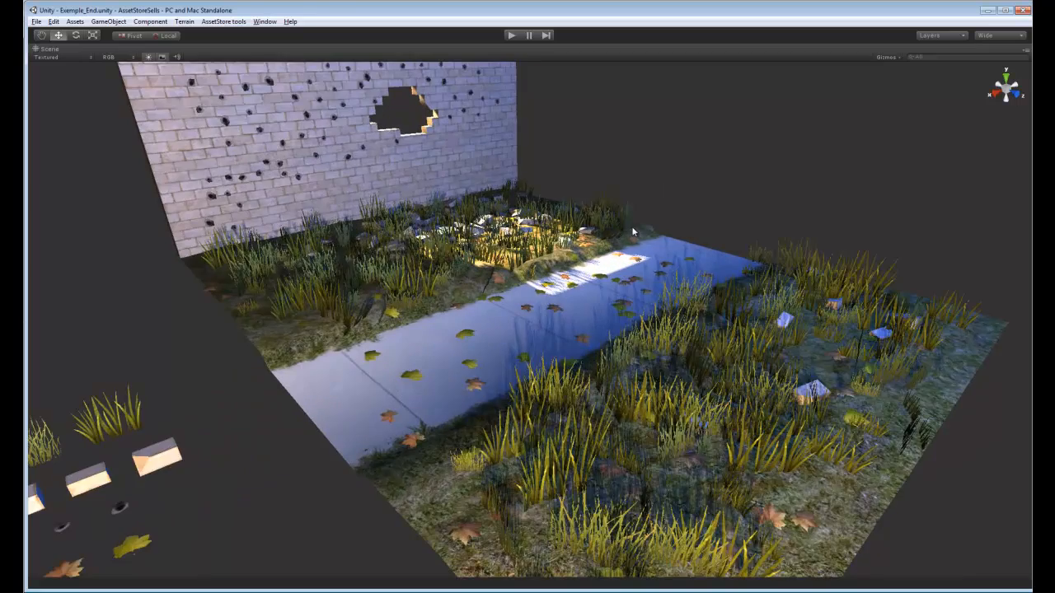
pyautogui.scroll(2, 634, 232)
pyautogui.scroll(-5, 634, 171)
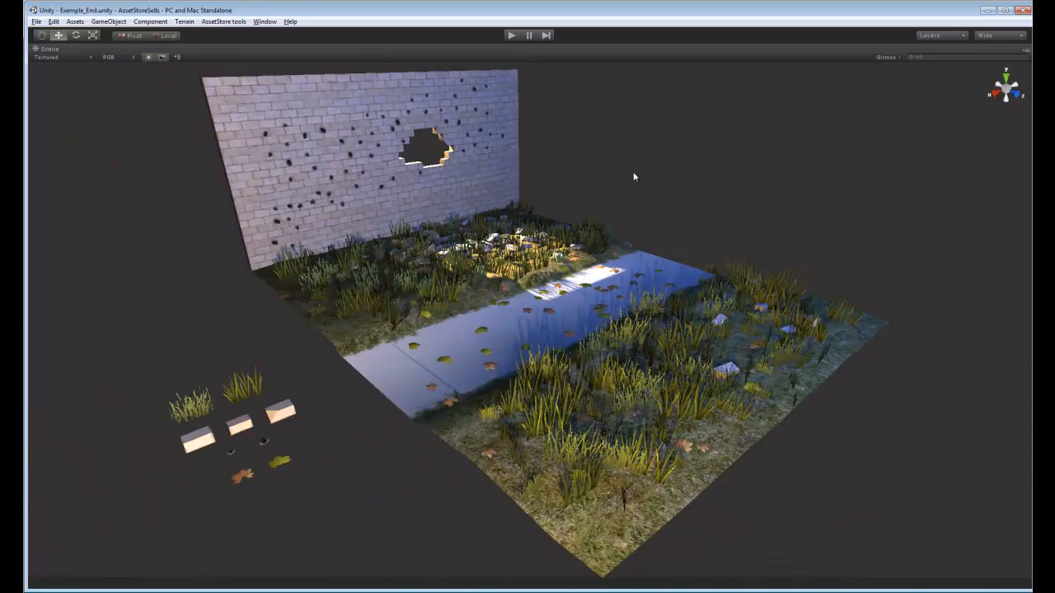
pyautogui.scroll(3, 631, 172)
pyautogui.scroll(-3, 644, 179)
pyautogui.keyDown('alt'); pyautogui.moveTo(644, 179); pyautogui.dragTo(672, 181); pyautogui.keyUp('alt')
pyautogui.scroll(3, 490, 185)
pyautogui.scroll(-2, 490, 186)
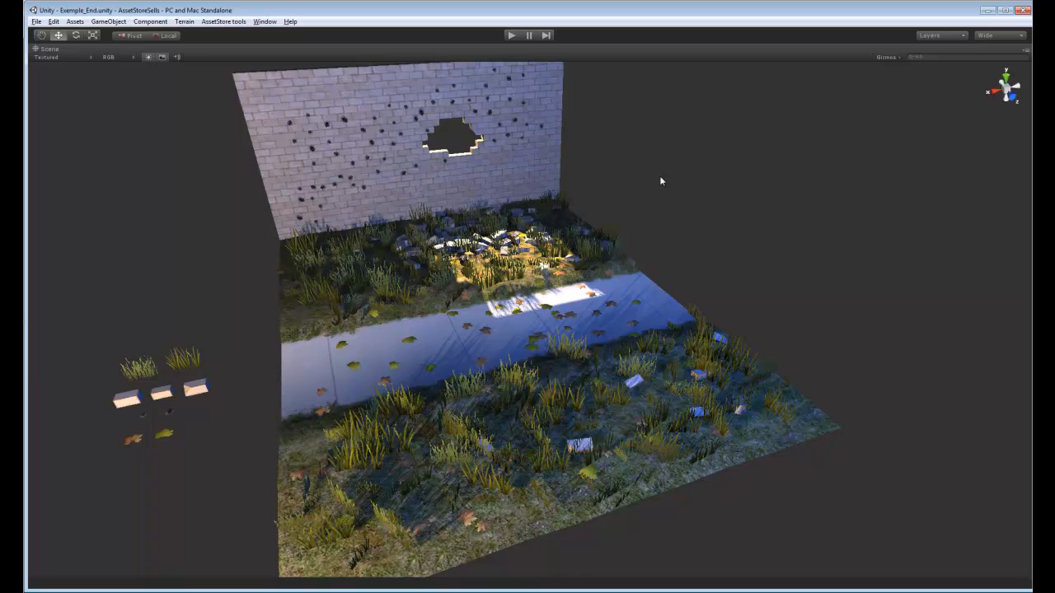
pyautogui.scroll(4, 653, 180)
pyautogui.scroll(-3, 653, 182)
pyautogui.scroll(2, 664, 176)
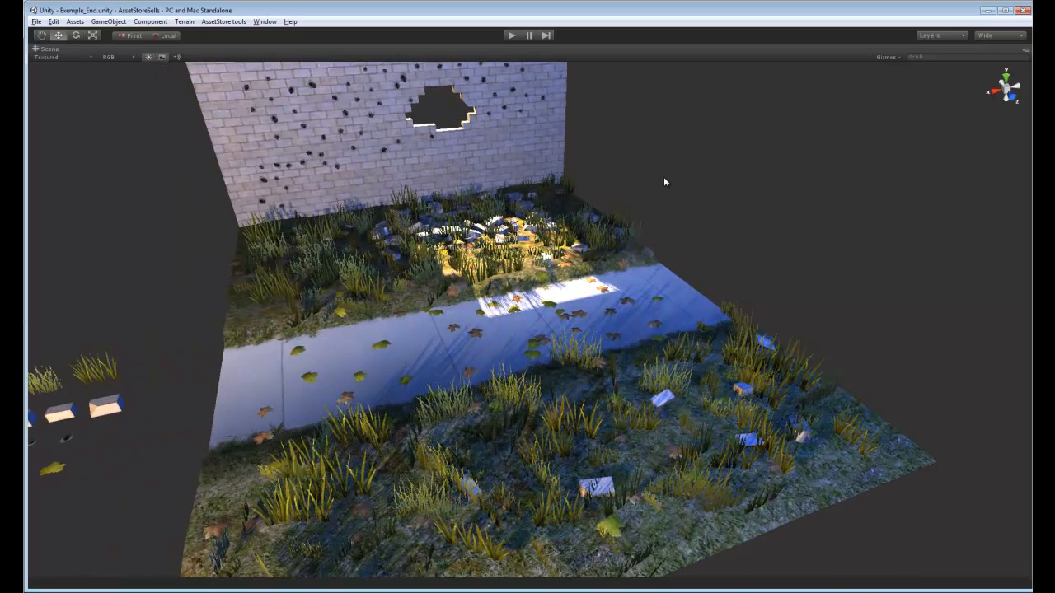
pyautogui.scroll(3, 669, 169)
pyautogui.keyDown('alt'); pyautogui.moveTo(679, 164); pyautogui.dragTo(685, 209); pyautogui.keyUp('alt')
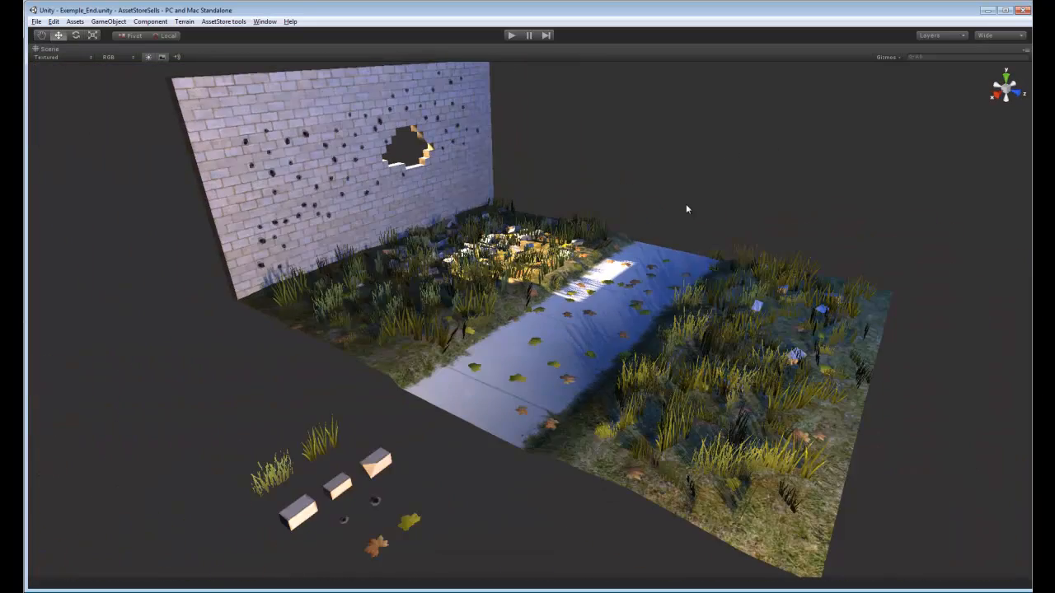
pyautogui.scroll(1, 686, 209)
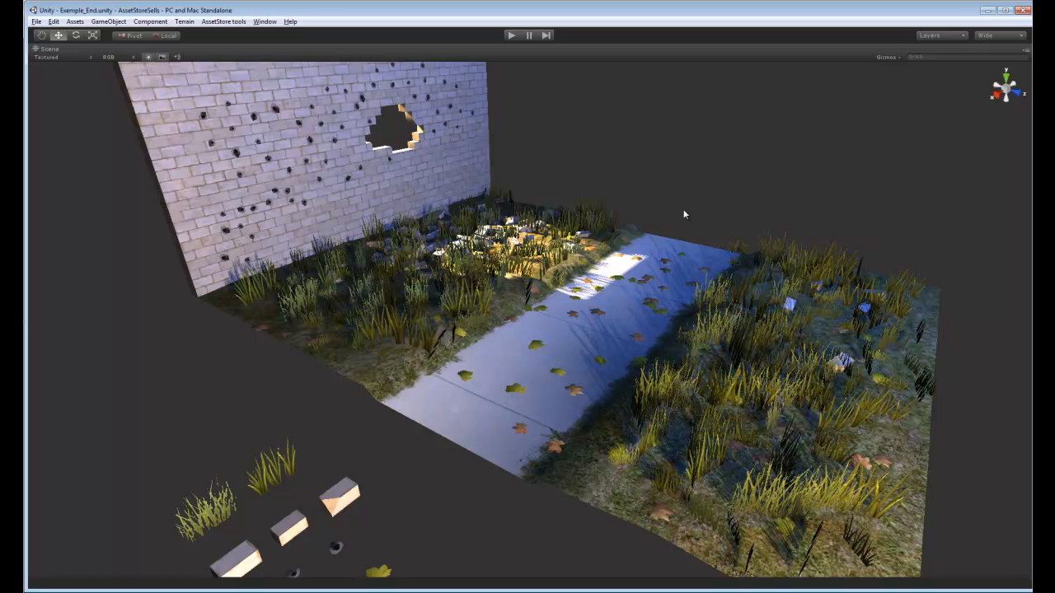
pyautogui.scroll(-3, 662, 216)
pyautogui.scroll(2, 662, 216)
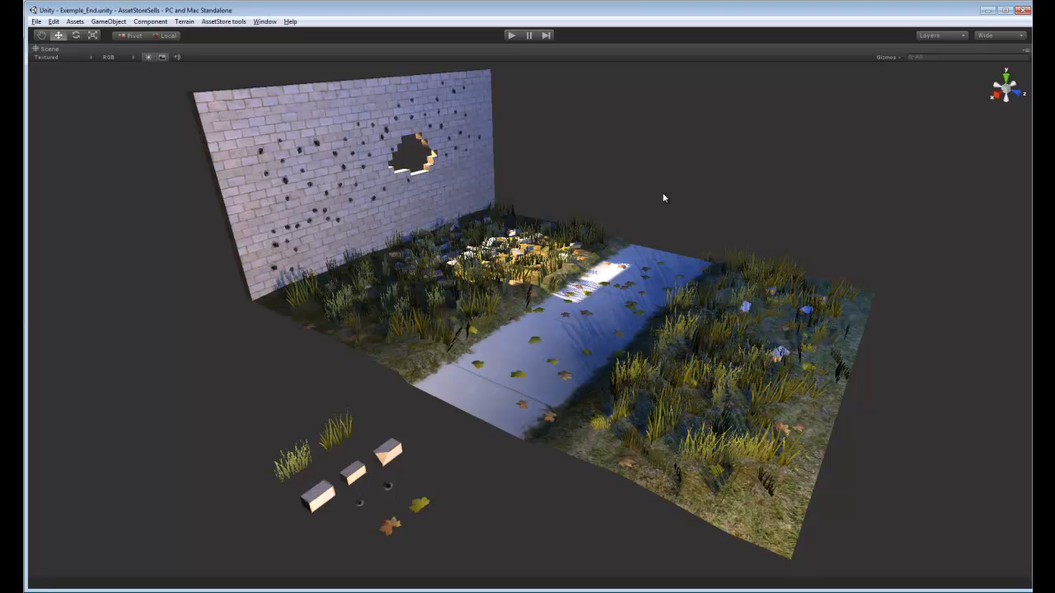
# - Open the Exemple_Start scene from the GeoPainter example's Scenes folder and show it in a maximized Scene view
pyautogui.hotkey('shift', 'space')
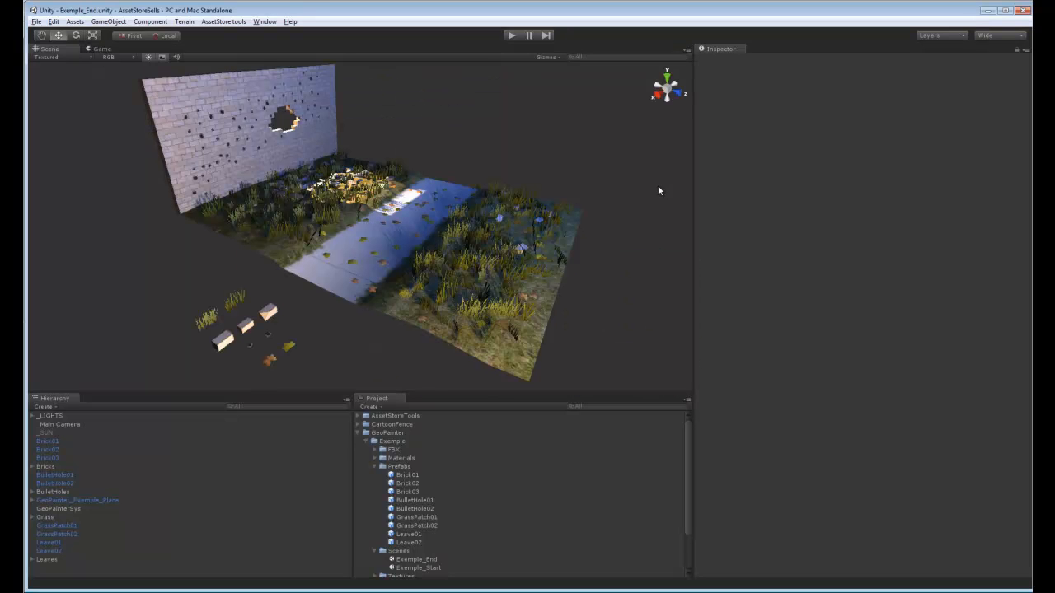
pyautogui.scroll(-2, 474, 520)
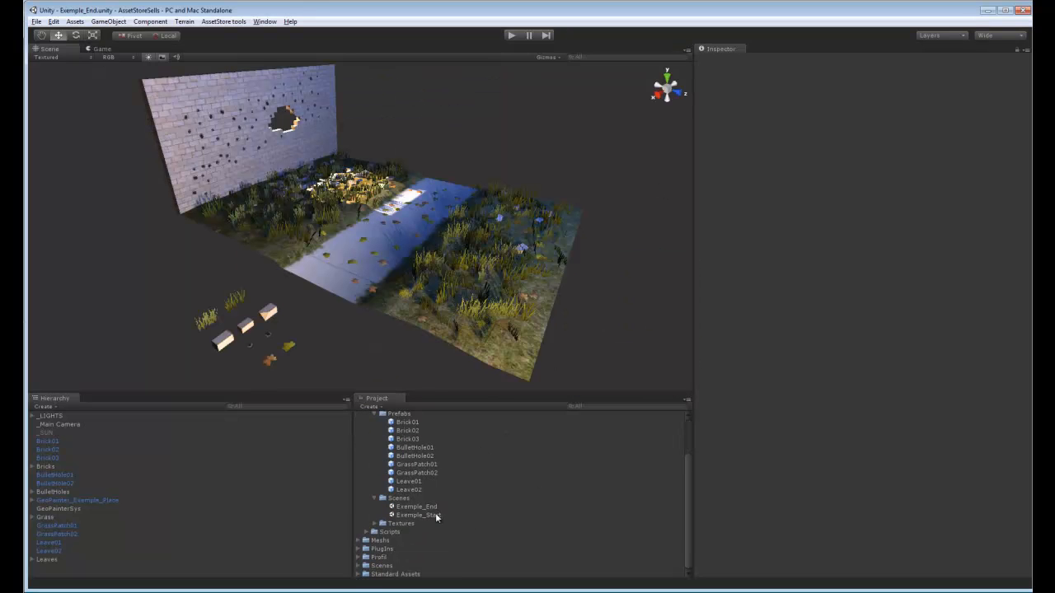
pyautogui.doubleClick(436, 517)
pyautogui.press('space')
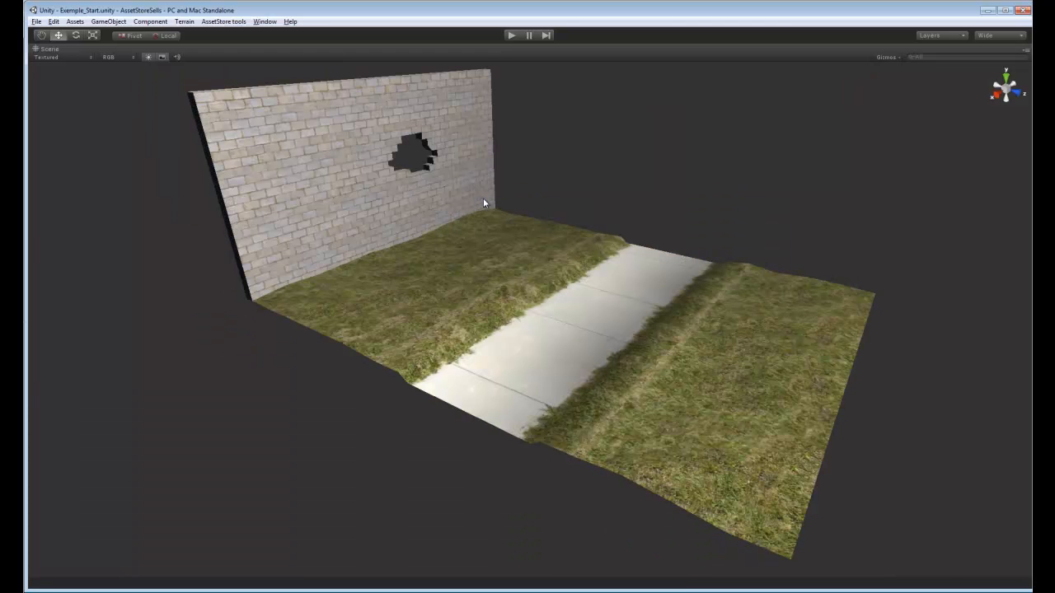
pyautogui.scroll(3, 553, 203)
pyautogui.scroll(-3, 586, 217)
pyautogui.moveTo(585, 217); pyautogui.dragTo(638, 250, button='middle')
pyautogui.scroll(-4, 582, 180)
# - Restore the full editor layout, add a GeoPainter object to the scene and frame it
pyautogui.press('space')
pyautogui.scroll(3, 638, 251)
pyautogui.keyDown('alt'); pyautogui.moveTo(573, 239); pyautogui.dragTo(466, 159); pyautogui.keyUp('alt')
pyautogui.click(113, 23)
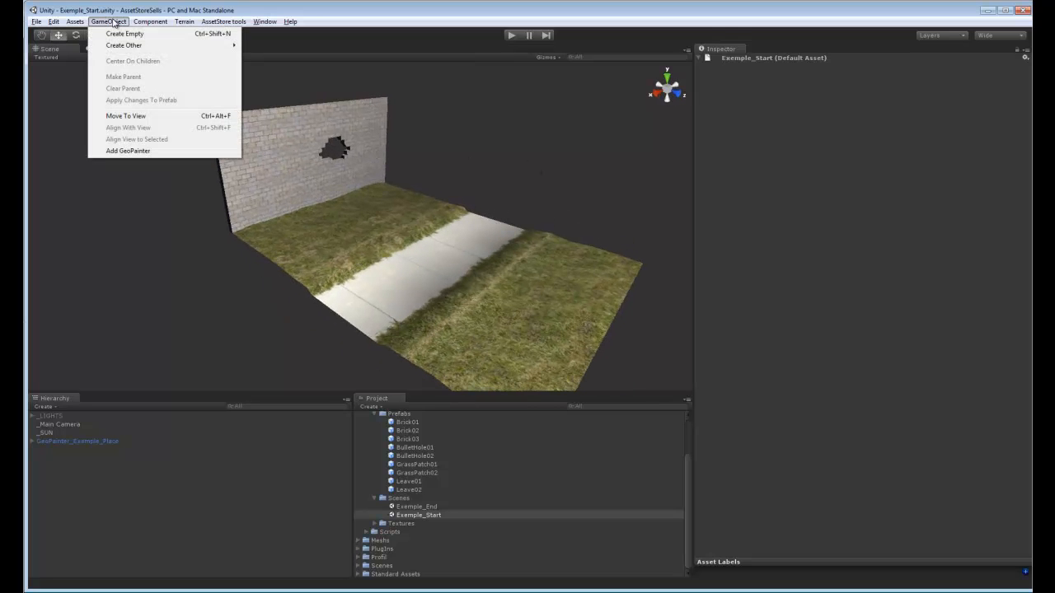
pyautogui.click(177, 150)
pyautogui.press('f')
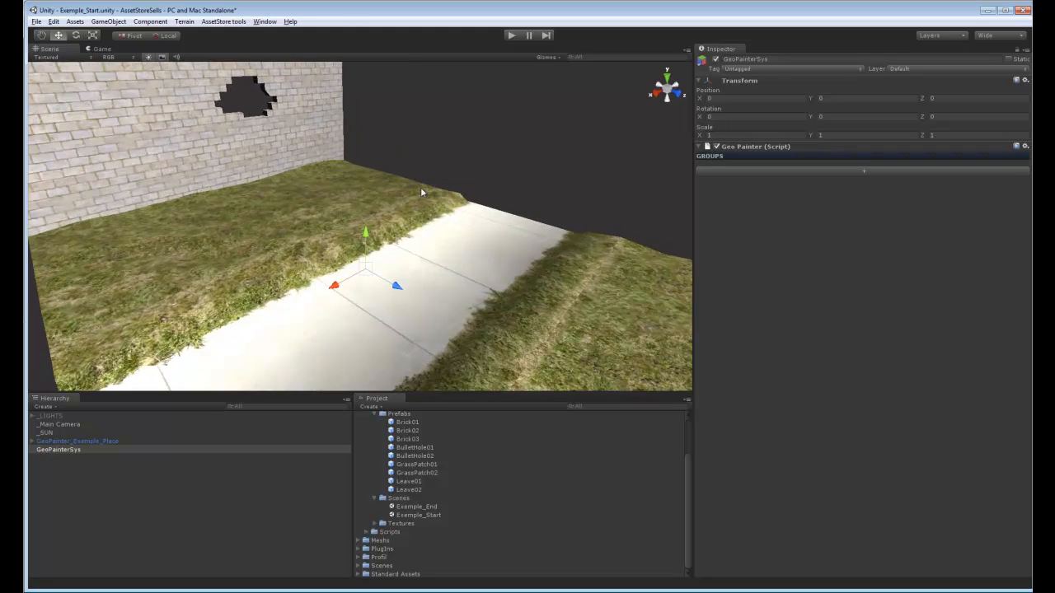
pyautogui.scroll(-4, 420, 189)
pyautogui.moveTo(412, 178); pyautogui.dragTo(443, 233, button='middle')
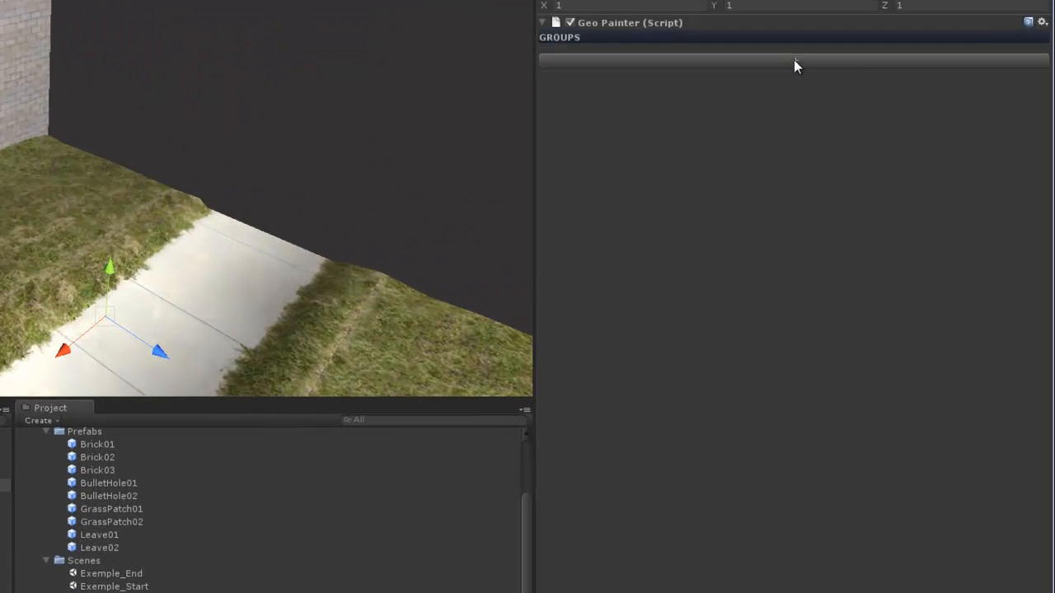
# - Add a new GeoPainter group and name it Bricks
pyautogui.click(863, 171)
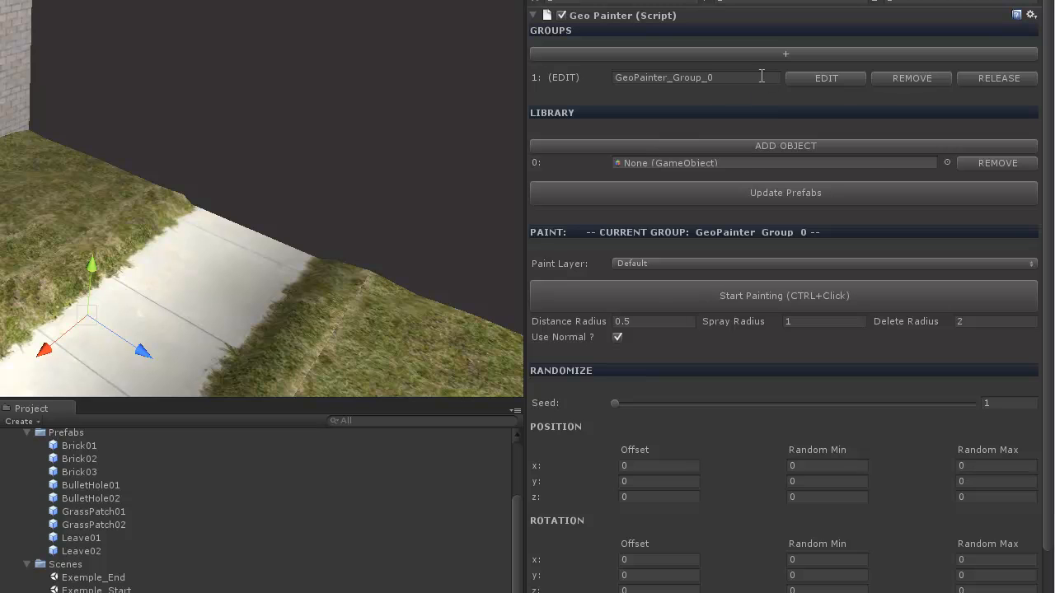
pyautogui.click(761, 76)
pyautogui.write('Bricks')
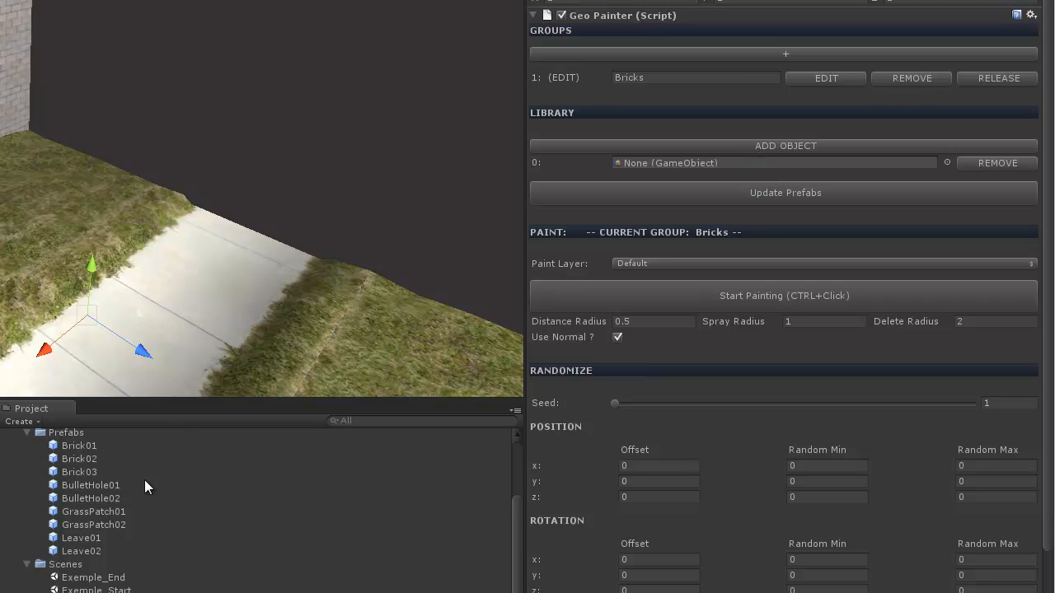
# - Fill the Bricks group's library with the Brick01, Brick02 and Brick03 prefabs, adding the extra object slots needed
pyautogui.moveTo(102, 445); pyautogui.dragTo(725, 162)
pyautogui.doubleClick(729, 146)
pyautogui.moveTo(95, 477); pyautogui.dragTo(775, 181)
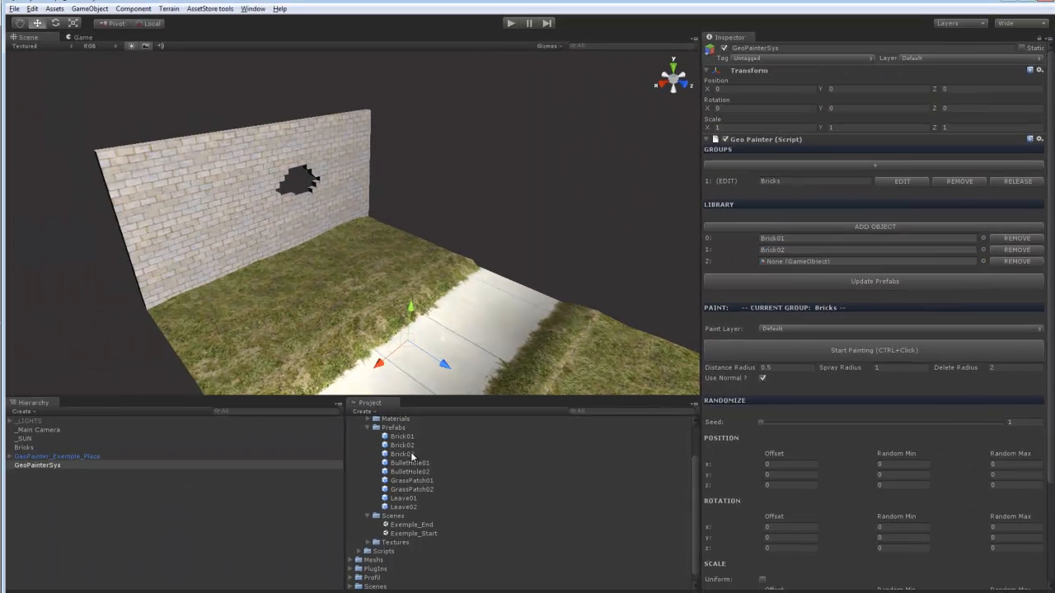
pyautogui.moveTo(412, 456); pyautogui.dragTo(860, 259)
# - Set the paint layer of the Bricks group to GroundAndWalls
pyautogui.moveTo(282, 226); pyautogui.dragTo(439, 233, button='middle')
pyautogui.scroll(3, 439, 233)
pyautogui.keyDown('alt'); pyautogui.moveTo(439, 234); pyautogui.dragTo(398, 187); pyautogui.keyUp('alt')
pyautogui.scroll(-5, 867, 309)
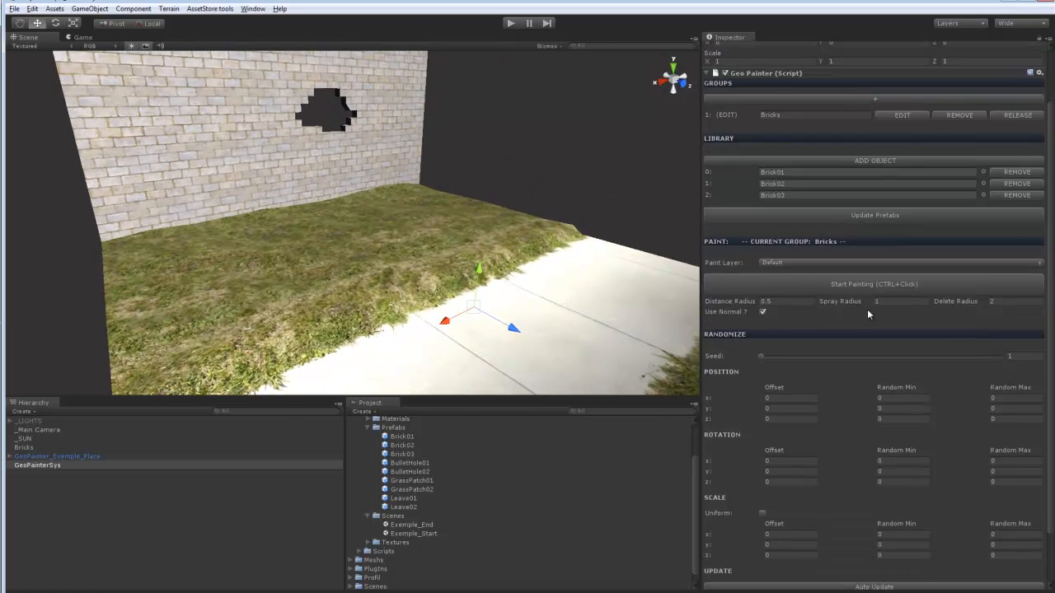
pyautogui.moveTo(469, 263); pyautogui.dragTo(480, 279, button='middle')
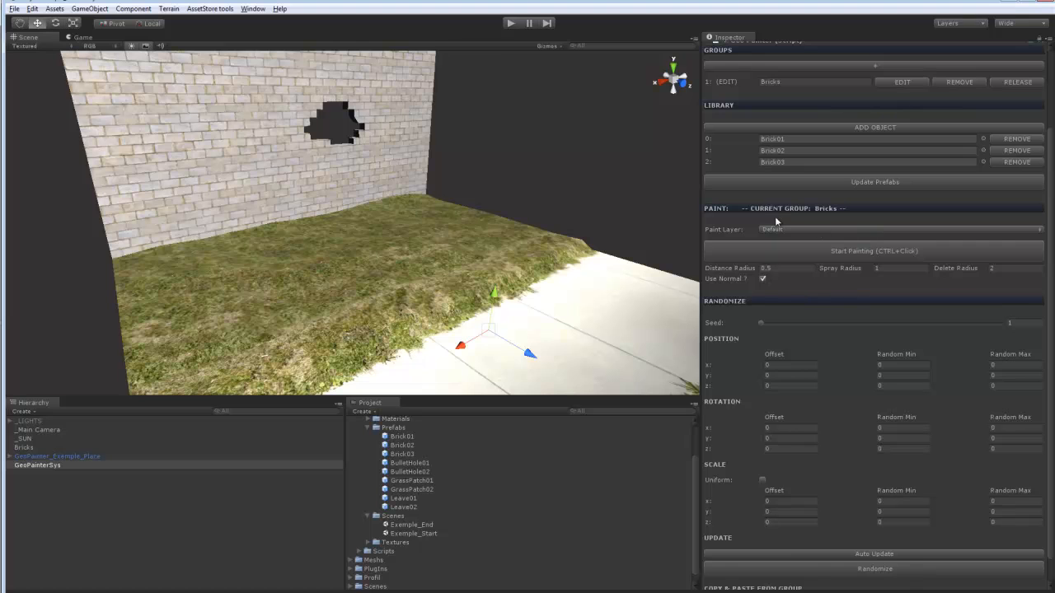
pyautogui.click(826, 229)
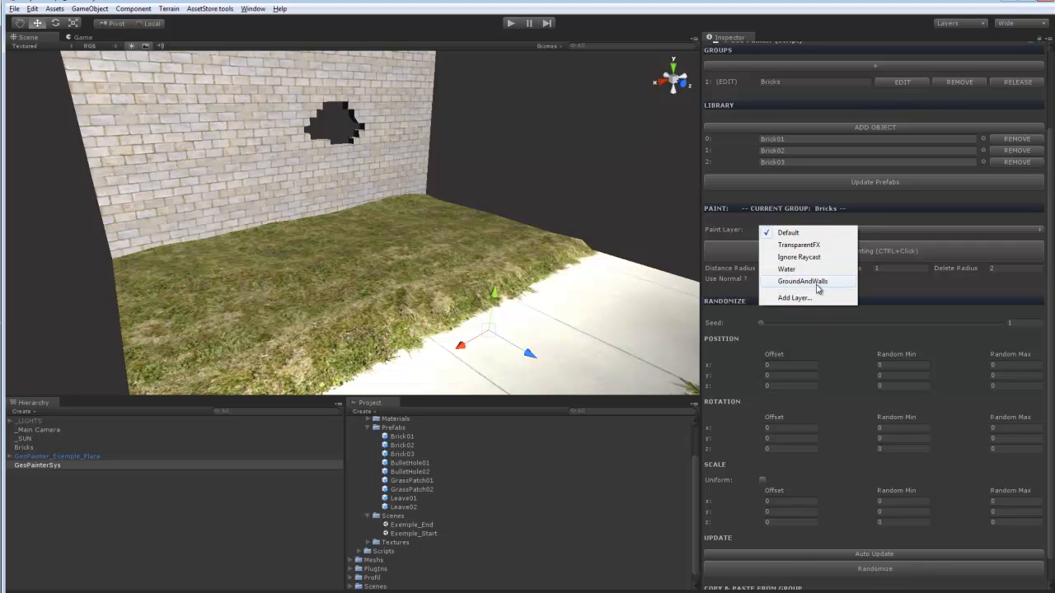
pyautogui.click(818, 283)
# - Select the ground and wall model in the scene to check which layer it is assigned to
pyautogui.click(398, 260)
pyautogui.keyDown('alt'); pyautogui.moveTo(398, 260); pyautogui.dragTo(507, 222); pyautogui.keyUp('alt')
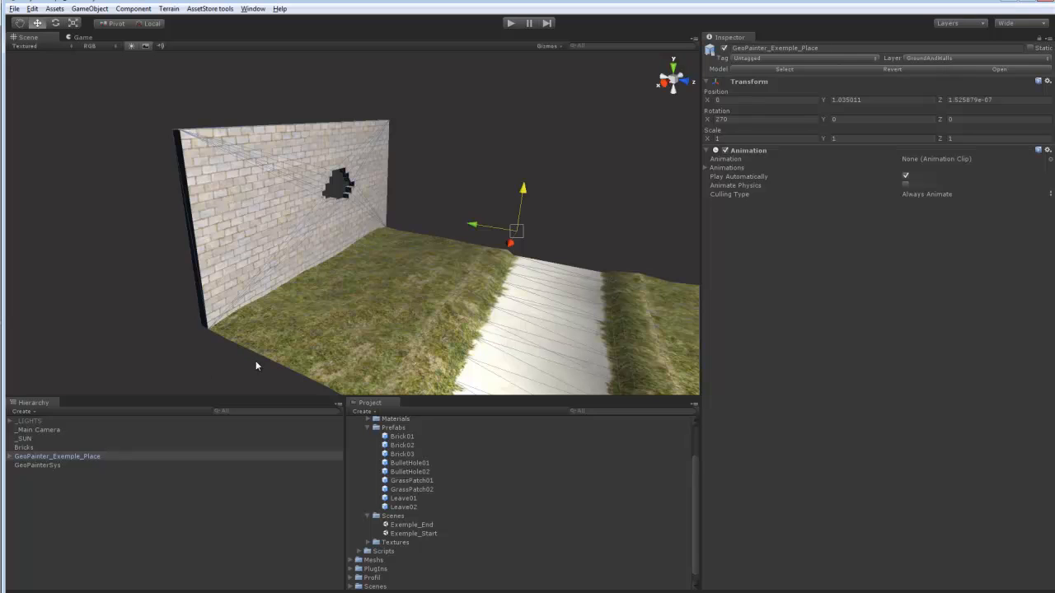
pyautogui.keyDown('alt'); pyautogui.moveTo(522, 338); pyautogui.dragTo(102, 407); pyautogui.keyUp('alt')
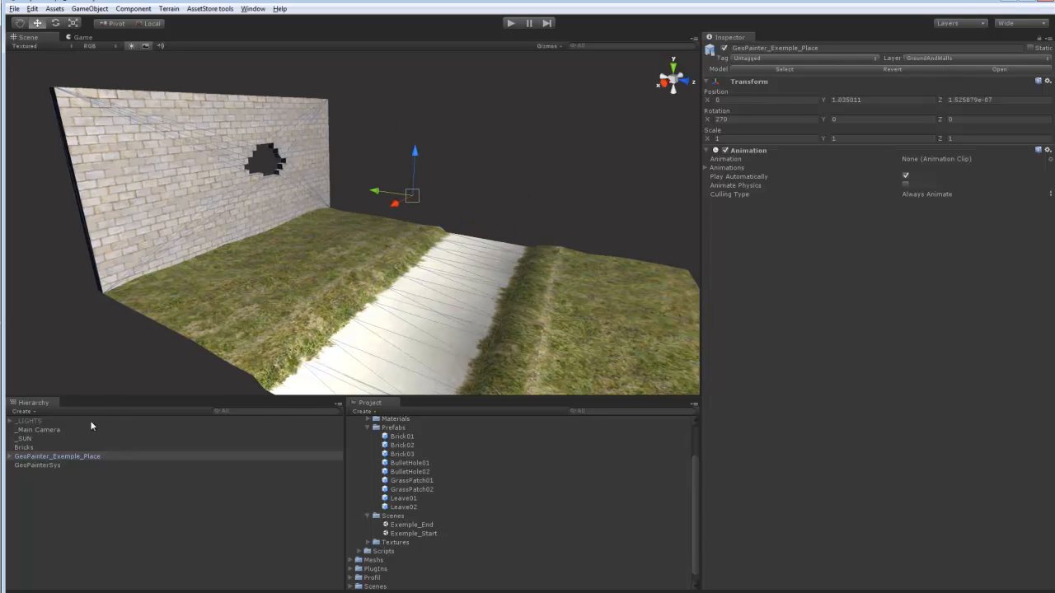
# - Reselect the GeoPainterSys object and start painting with the Bricks group, bringing the brush over the grass near the wall
pyautogui.click(59, 465)
pyautogui.scroll(-3, 801, 260)
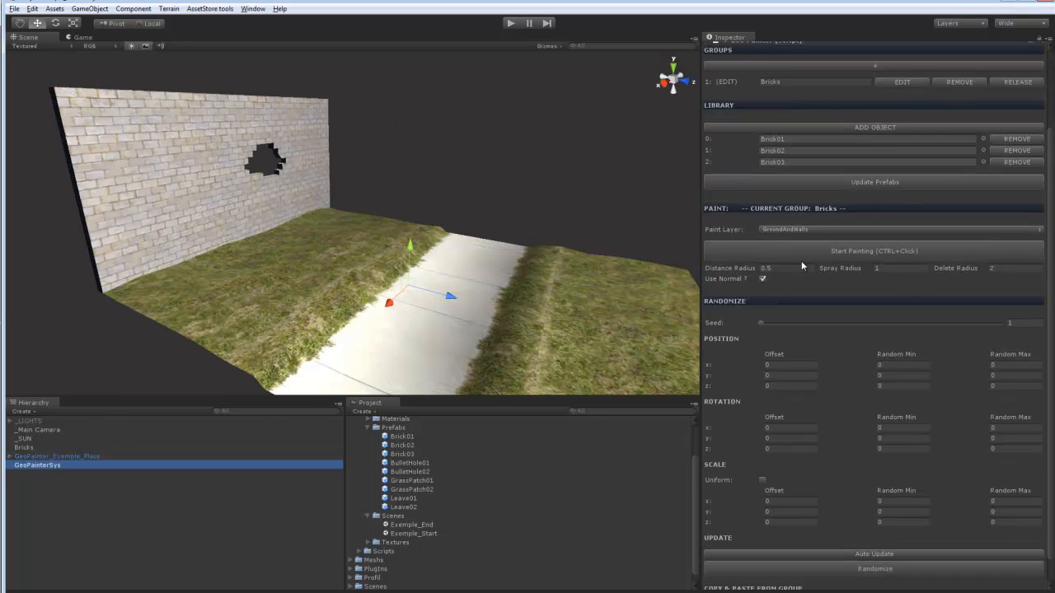
pyautogui.click(857, 251)
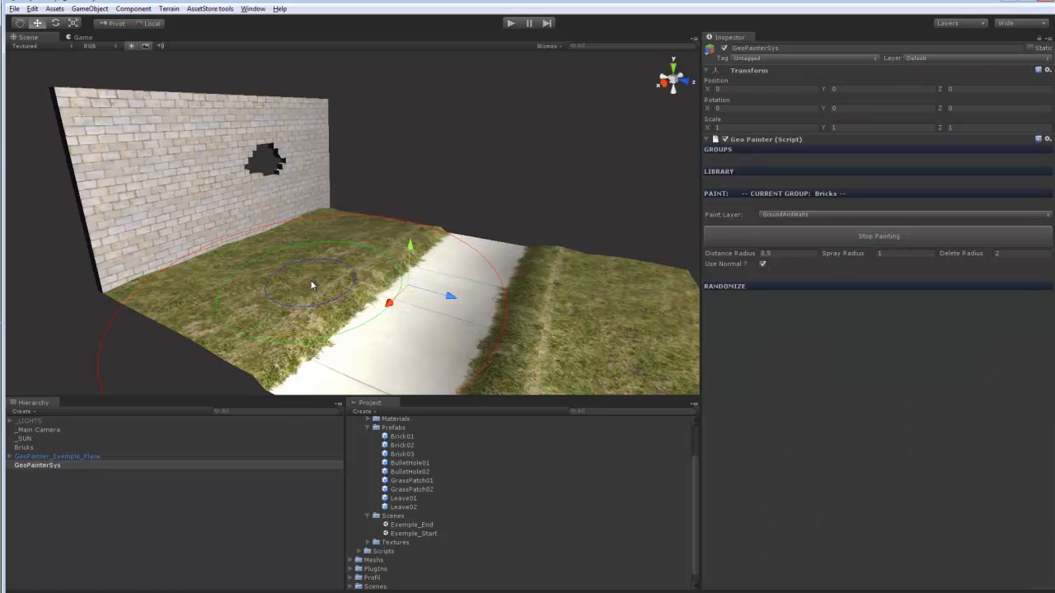
pyautogui.scroll(5, 375, 263)
pyautogui.keyDown('alt'); pyautogui.moveTo(295, 298); pyautogui.dragTo(397, 236); pyautogui.keyUp('alt')
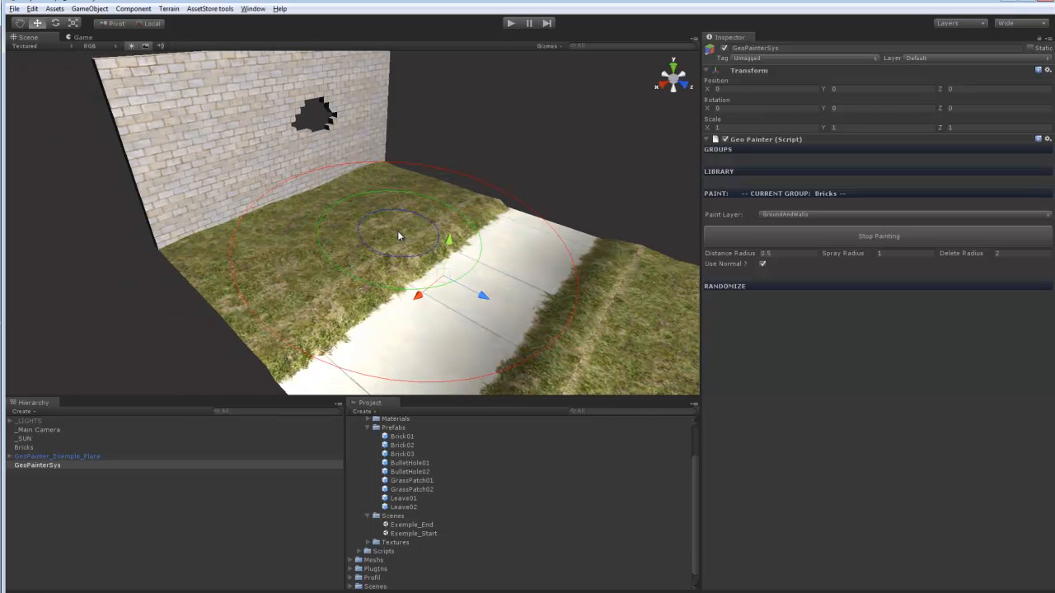
# - Try the brush sizing by raising the distance radius to 0.54, returning it to 0.5, and enlarging the spray radius to 1.08
pyautogui.keyDown('ctrl'); pyautogui.scroll(4, 386, 249); pyautogui.keyUp('ctrl')
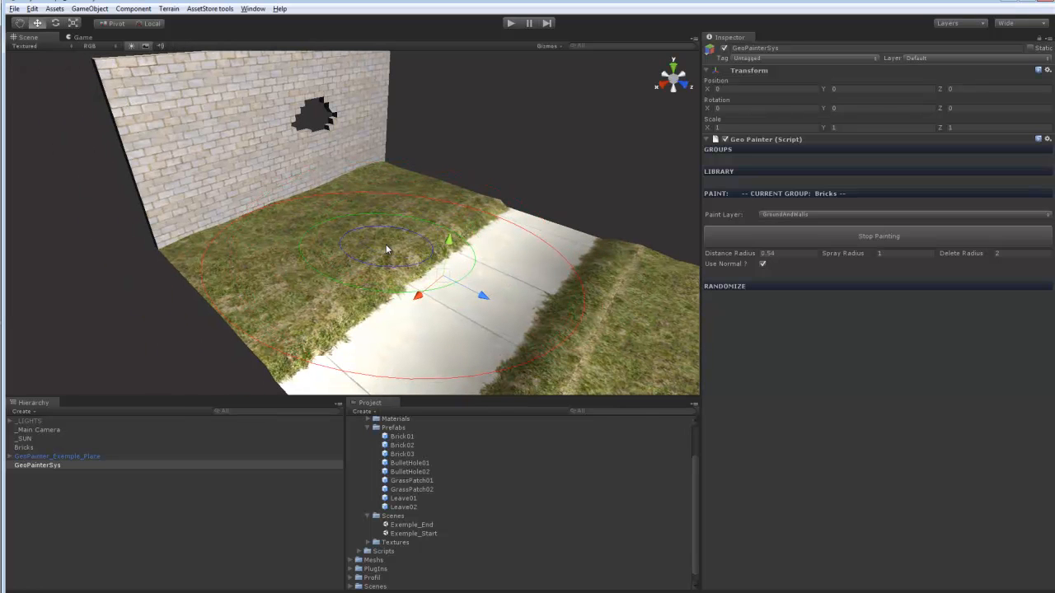
pyautogui.keyDown('ctrl'); pyautogui.scroll(-4, 382, 253); pyautogui.keyUp('ctrl')
pyautogui.keyDown('shift'); pyautogui.scroll(8, 379, 264); pyautogui.keyUp('shift')
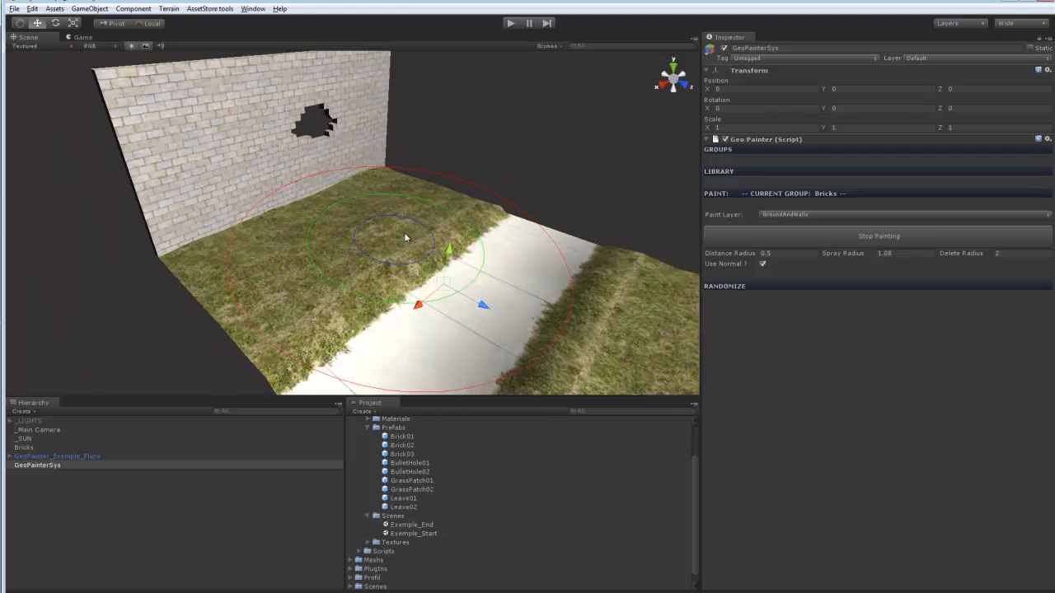
pyautogui.moveTo(405, 233)
pyautogui.keyDown('alt'); pyautogui.mouseDown()
pyautogui.moveTo(346, 207)
pyautogui.moveTo(429, 221)
pyautogui.moveTo(384, 224)
pyautogui.mouseUp(); pyautogui.keyUp('alt')
pyautogui.scroll(2, 431, 229)
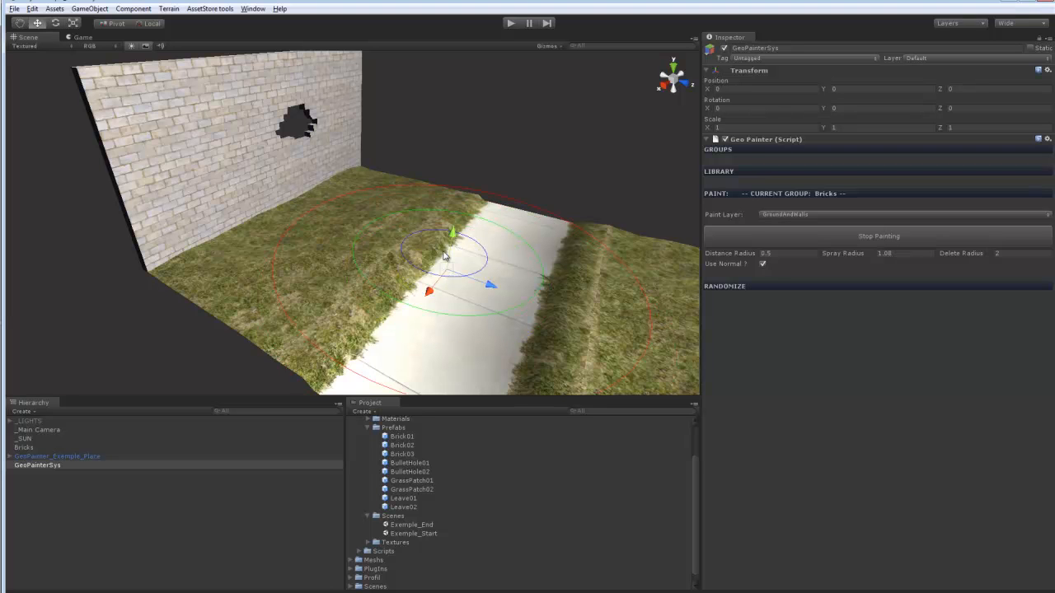
# - Vary the brush's distance radius up and down, finishing at about 0.42
pyautogui.keyDown('ctrl'); pyautogui.scroll(8, 443, 256); pyautogui.keyUp('ctrl')
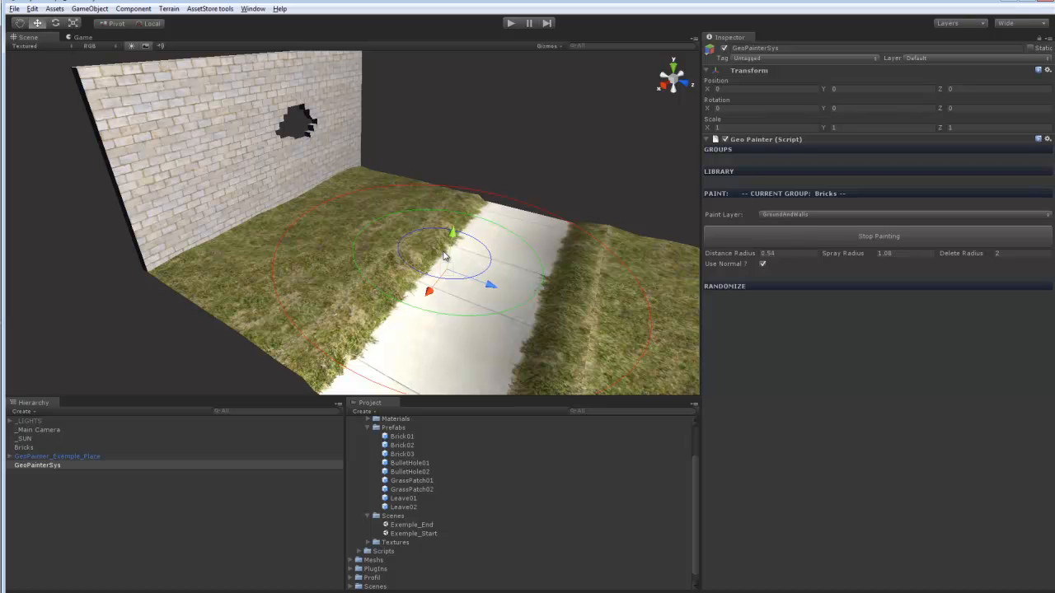
pyautogui.keyDown('ctrl'); pyautogui.scroll(-8, 443, 256); pyautogui.keyUp('ctrl')
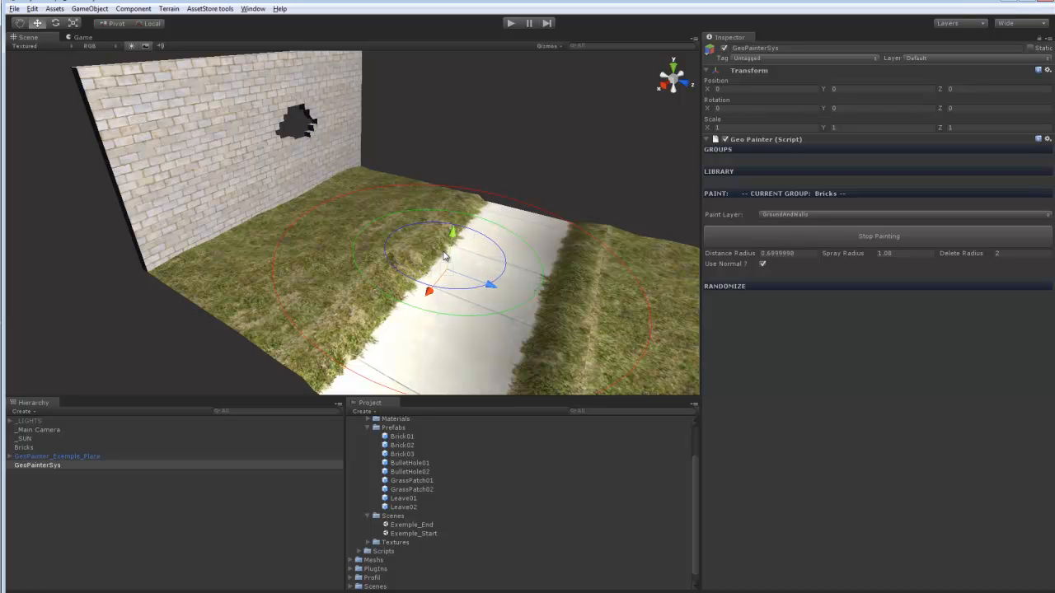
pyautogui.keyDown('ctrl'); pyautogui.scroll(-8, 443, 256); pyautogui.keyUp('ctrl')
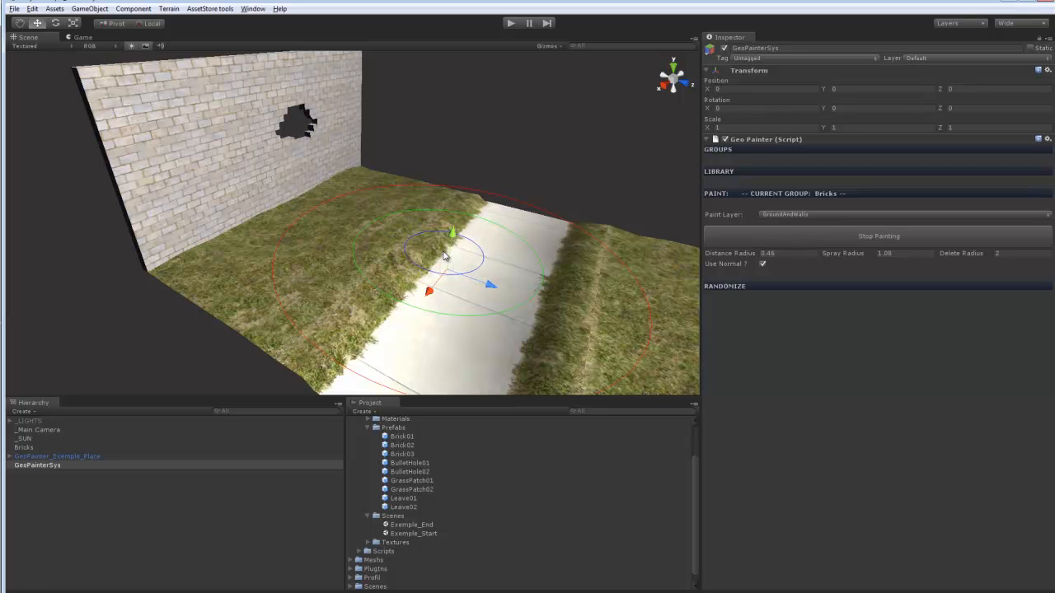
pyautogui.keyDown('ctrl'); pyautogui.scroll(-2, 442, 255); pyautogui.keyUp('ctrl')
pyautogui.keyDown('ctrl'); pyautogui.scroll(6, 443, 255); pyautogui.keyUp('ctrl')
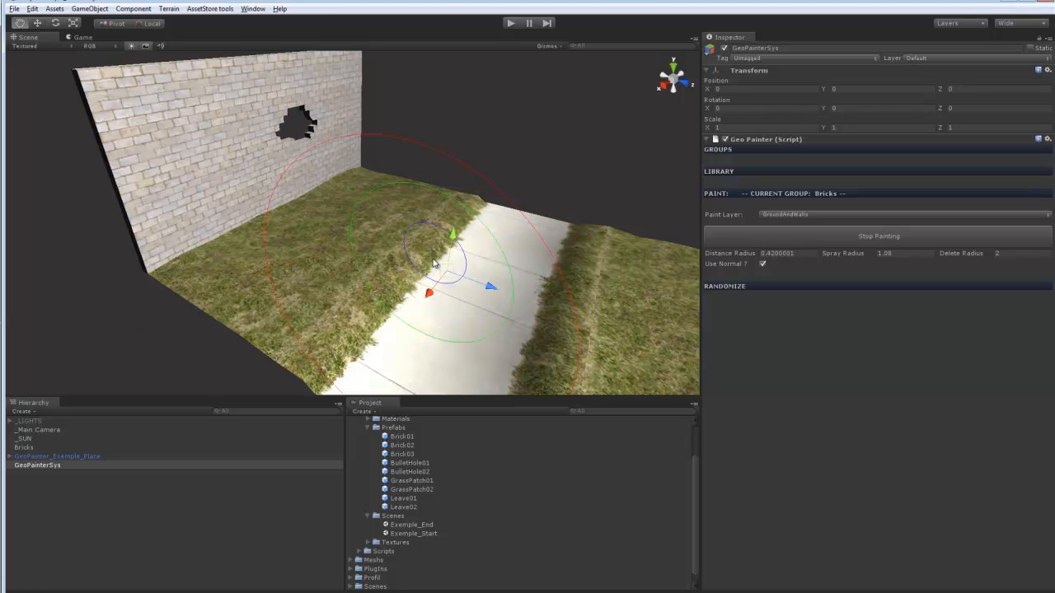
# - Vary the brush's spray radius up and down, finishing at 0.96
pyautogui.scroll(-2, 422, 259)
pyautogui.keyDown('shift'); pyautogui.scroll(6, 378, 260); pyautogui.keyUp('shift')
pyautogui.keyDown('shift'); pyautogui.scroll(-6, 378, 260); pyautogui.keyUp('shift')
pyautogui.keyDown('shift'); pyautogui.scroll(-3, 378, 260); pyautogui.keyUp('shift')
# - Vary the brush's delete radius and shrink it to about 1.08, with the brush over the grass beside the path
pyautogui.moveTo(370, 289); pyautogui.dragTo(376, 237, button='middle')
pyautogui.keyDown('ctrl'); pyautogui.scroll(7, 375, 237); pyautogui.keyUp('ctrl')
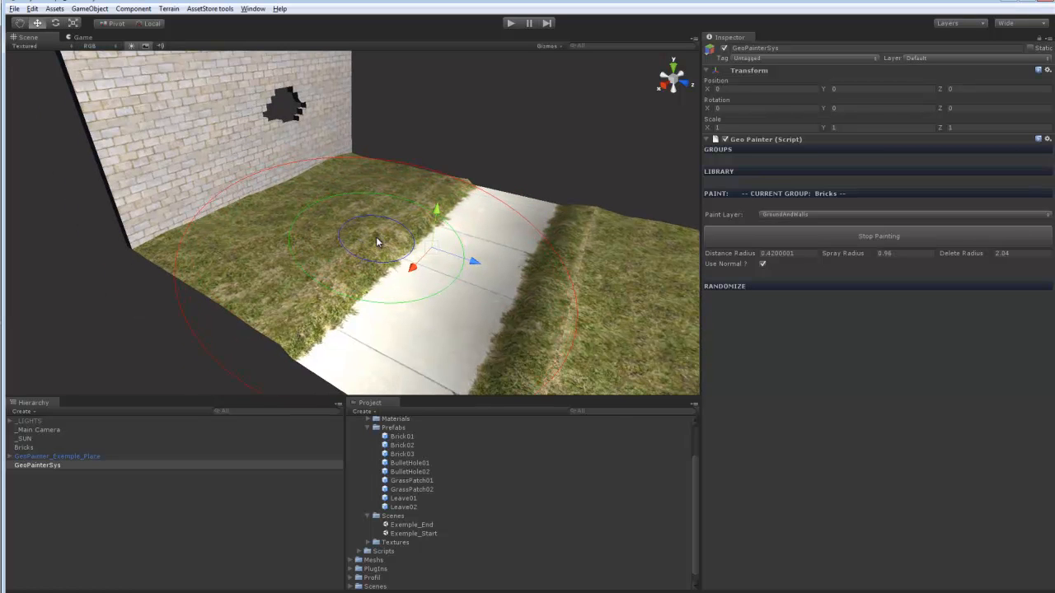
pyautogui.keyDown('ctrl'); pyautogui.scroll(-10, 376, 241); pyautogui.keyUp('ctrl')
pyautogui.keyDown('ctrl'); pyautogui.scroll(-4, 376, 240); pyautogui.keyUp('ctrl')
pyautogui.scroll(3, 376, 241)
pyautogui.scroll(-3, 377, 242)
pyautogui.keyDown('alt'); pyautogui.moveTo(391, 235); pyautogui.dragTo(351, 252); pyautogui.keyUp('alt')
pyautogui.scroll(4, 349, 252)
pyautogui.scroll(-3, 361, 238)
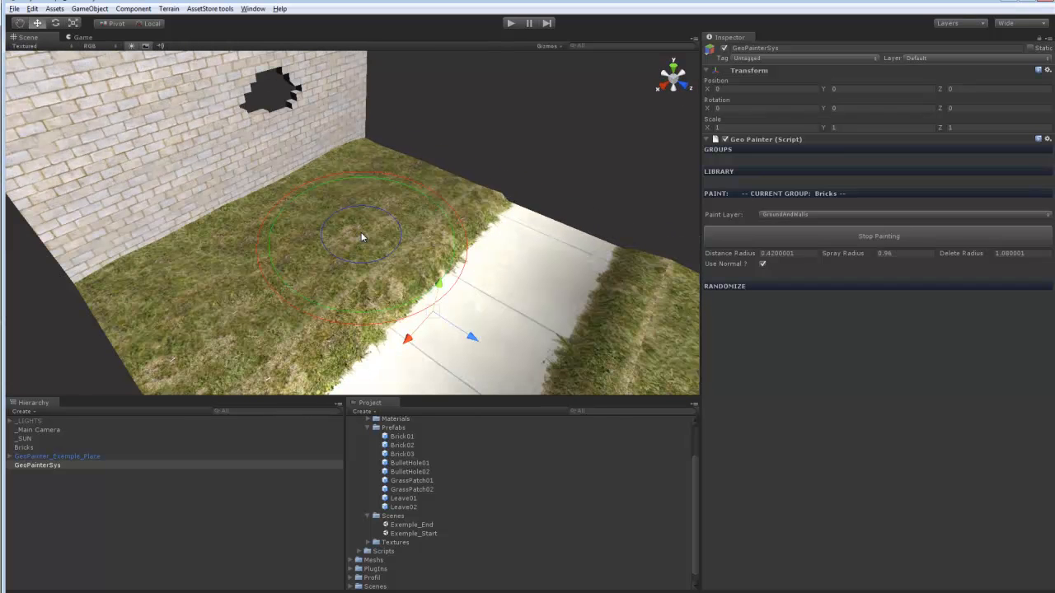
# - Set the spray radius to 0 and the delete radius to 0.5
pyautogui.keyDown('shift'); pyautogui.scroll(-1, 361, 238); pyautogui.keyUp('shift')
pyautogui.keyDown('shift'); pyautogui.scroll(-2, 361, 237); pyautogui.keyUp('shift')
pyautogui.click(854, 254)
pyautogui.write('0')
pyautogui.click(805, 254)
pyautogui.click(1039, 254)
pyautogui.write('0.85')
pyautogui.press('BackSpace')
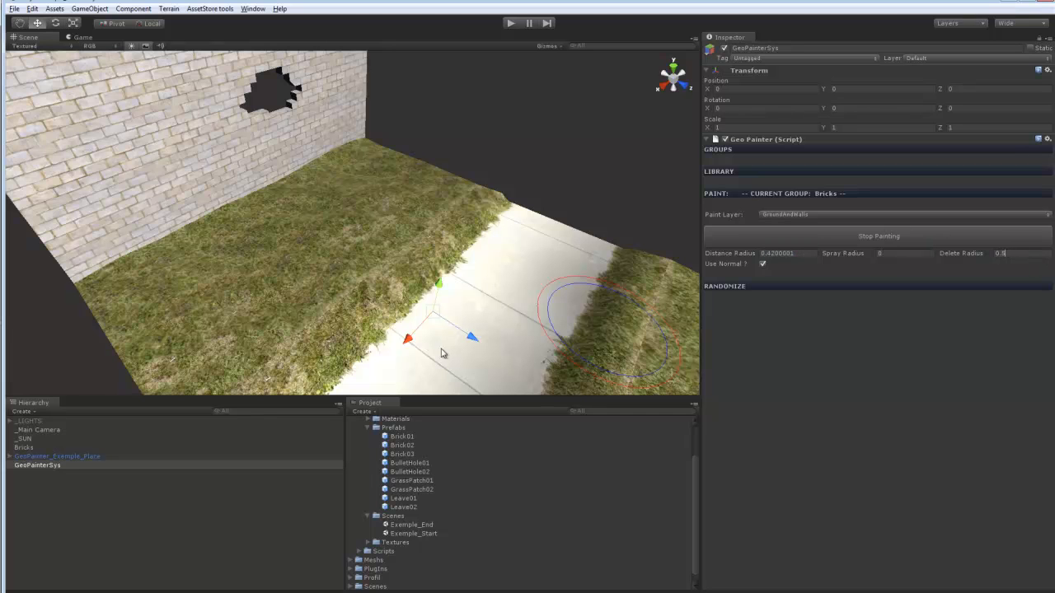
# - Paint trial bricks across the grass with a distance radius of about 0.34 and erase them
pyautogui.scroll(2, 378, 222)
pyautogui.moveTo(324, 225); pyautogui.dragTo(356, 223, button='middle')
pyautogui.scroll(-3, 357, 222)
pyautogui.keyDown('alt'); pyautogui.moveTo(356, 223); pyautogui.dragTo(431, 228); pyautogui.keyUp('alt')
pyautogui.scroll(2, 382, 211)
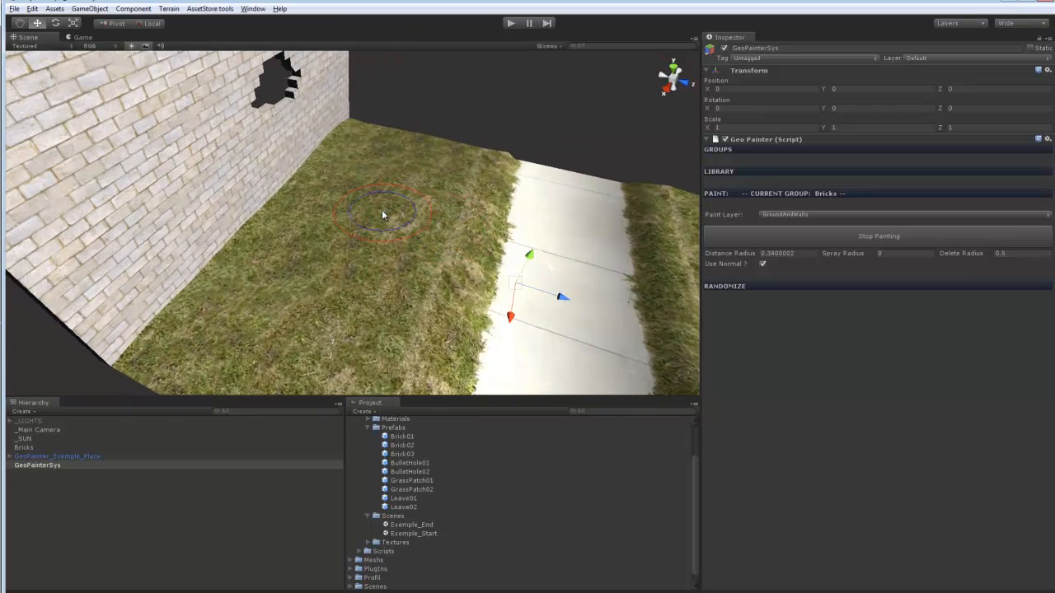
pyautogui.scroll(3, 384, 206)
pyautogui.click(382, 180)
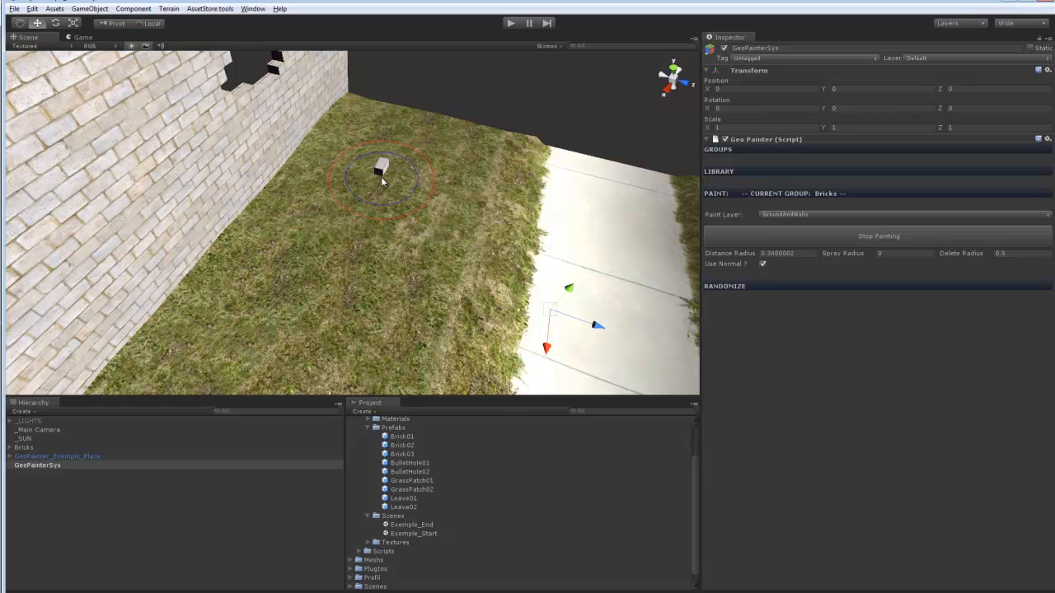
pyautogui.click(382, 205)
pyautogui.moveTo(382, 214)
pyautogui.mouseDown()
pyautogui.moveTo(379, 249)
pyautogui.moveTo(346, 287)
pyautogui.moveTo(410, 340)
pyautogui.moveTo(478, 272)
pyautogui.moveTo(449, 219)
pyautogui.moveTo(476, 224)
pyautogui.moveTo(477, 270)
pyautogui.moveTo(375, 278)
pyautogui.moveTo(391, 206)
pyautogui.mouseUp()
pyautogui.moveTo(392, 153)
pyautogui.mouseDown()
pyautogui.moveTo(371, 224)
pyautogui.moveTo(388, 276)
pyautogui.moveTo(447, 305)
pyautogui.moveTo(486, 268)
pyautogui.moveTo(495, 213)
pyautogui.mouseUp()
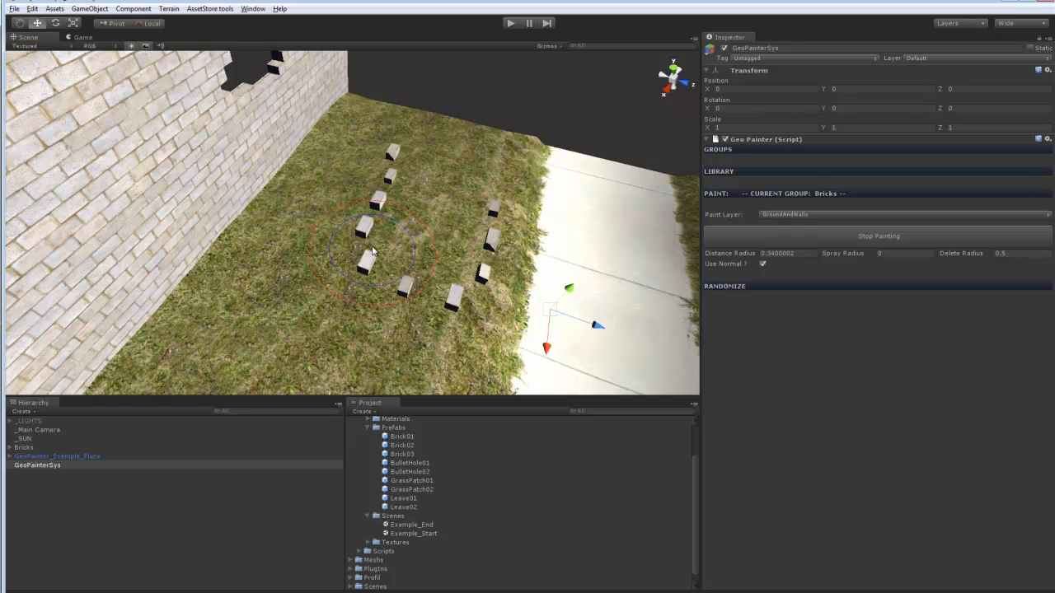
pyautogui.moveTo(397, 160)
pyautogui.keyDown('shift'); pyautogui.mouseDown()
pyautogui.moveTo(394, 276)
pyautogui.moveTo(461, 206)
pyautogui.mouseUp(); pyautogui.keyUp('shift')
# - Set the brush's distance radius to 0 and stop painting
pyautogui.click(748, 255)
pyautogui.write('0')
pyautogui.click(883, 246)
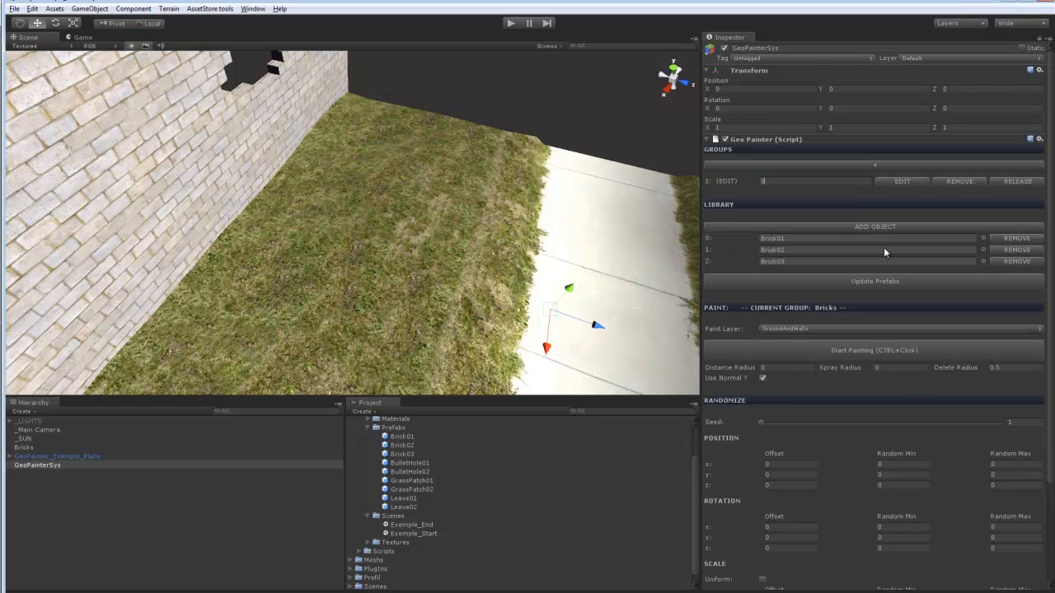
# - Name the group Bricks again and restart painting with the brush over the grass
pyautogui.scroll(-3, 811, 190)
pyautogui.scroll(3, 810, 187)
pyautogui.write('Bricks')
pyautogui.click(900, 352)
pyautogui.rightClick(422, 212)
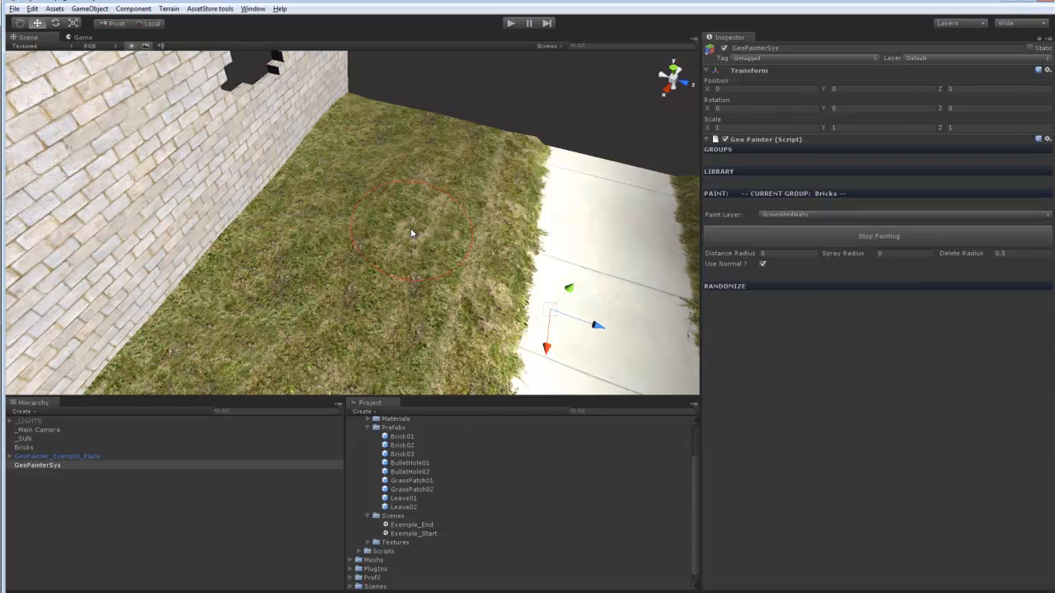
pyautogui.scroll(-4, 411, 225)
pyautogui.scroll(7, 412, 240)
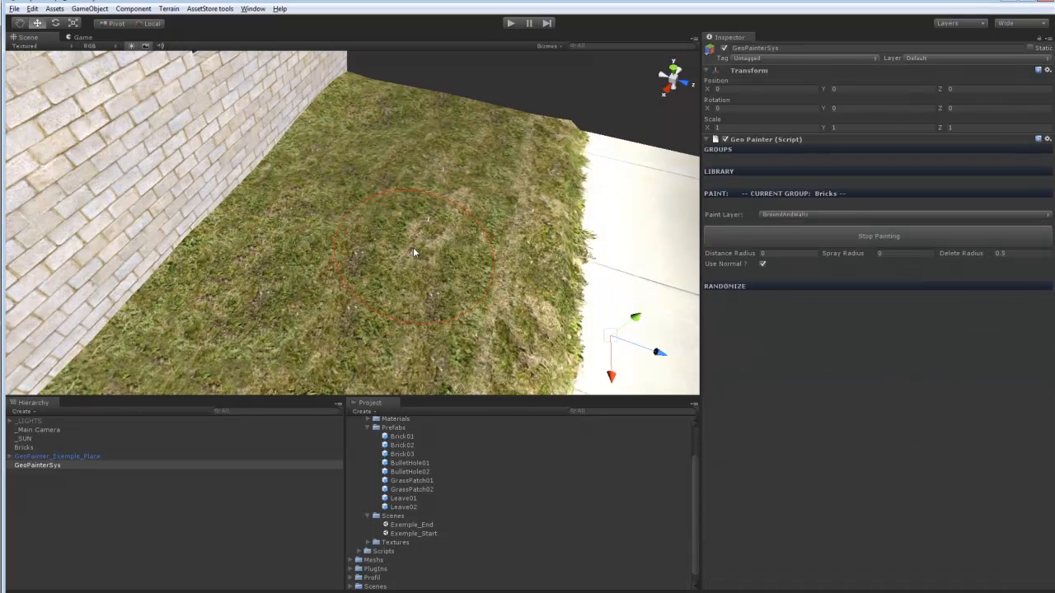
# - Adjust the brush's spray radius to about 0.44 and try spraying bricks on the grass
pyautogui.click(900, 253)
pyautogui.write('0.52')
pyautogui.keyDown('ctrl'); pyautogui.scroll(8, 469, 271); pyautogui.keyUp('ctrl')
pyautogui.keyDown('shift'); pyautogui.scroll(-13, 405, 255); pyautogui.keyUp('shift')
pyautogui.moveTo(403, 211)
pyautogui.mouseDown()
pyautogui.moveTo(429, 206)
pyautogui.moveTo(461, 174)
pyautogui.moveTo(411, 230)
pyautogui.moveTo(428, 241)
pyautogui.moveTo(375, 214)
pyautogui.moveTo(460, 222)
pyautogui.mouseUp()
pyautogui.scroll(8, 429, 206)
pyautogui.scroll(-8, 412, 231)
pyautogui.moveTo(381, 239)
pyautogui.mouseDown()
pyautogui.moveTo(412, 239)
pyautogui.moveTo(428, 177)
pyautogui.moveTo(422, 140)
pyautogui.moveTo(417, 286)
pyautogui.moveTo(254, 244)
pyautogui.mouseUp()
pyautogui.scroll(3, 417, 238)
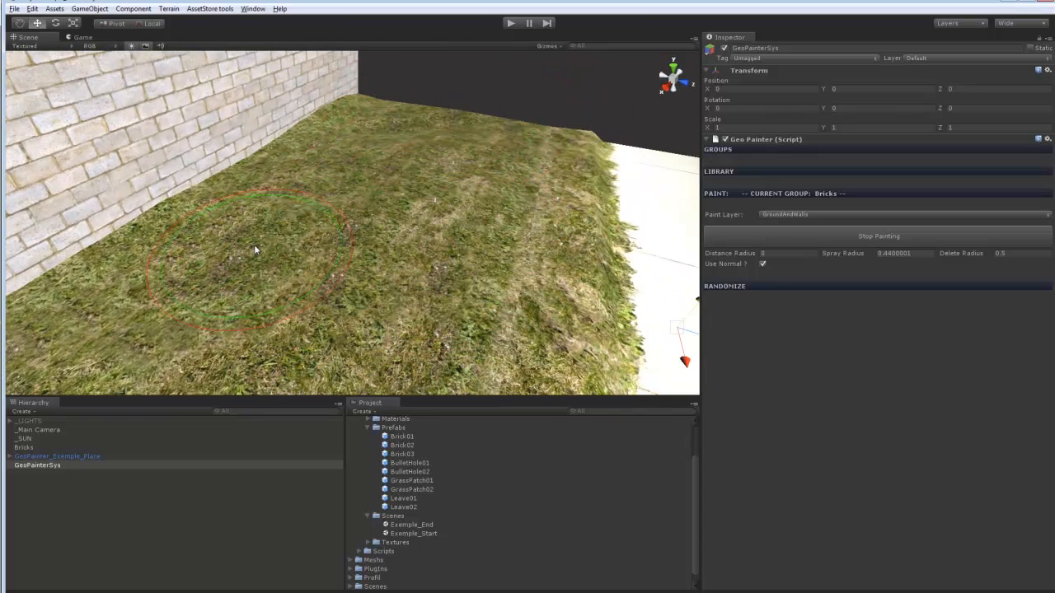
# - Set the layer of the Brick01 prefab to Default
pyautogui.click(77, 447)
pyautogui.click(61, 465)
pyautogui.click(417, 438)
pyautogui.keyDown('shift'); pyautogui.click(414, 454); pyautogui.keyUp('shift')
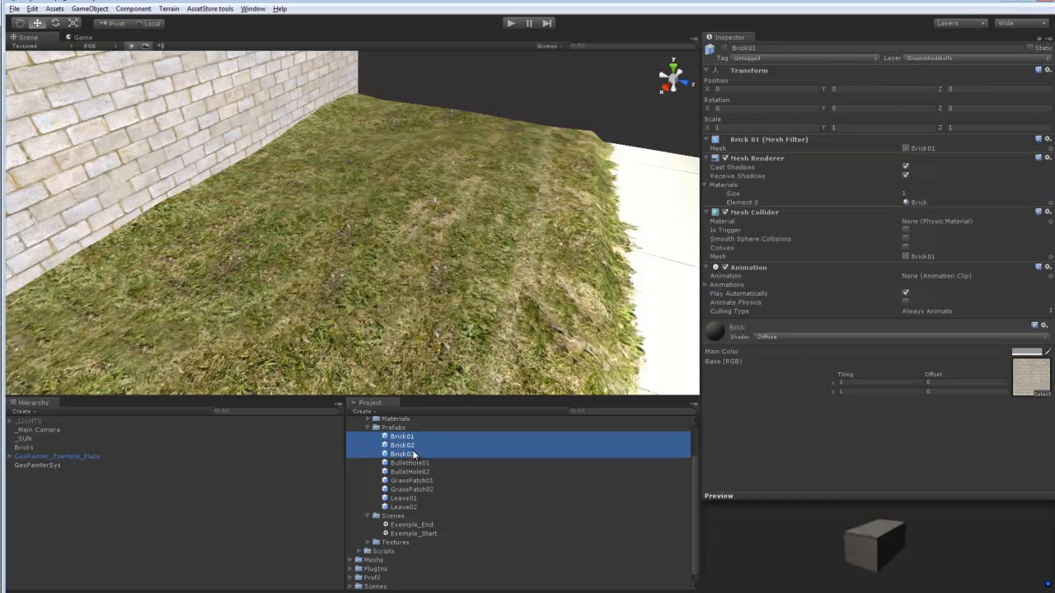
pyautogui.click(437, 436)
pyautogui.click(418, 462)
pyautogui.click(422, 437)
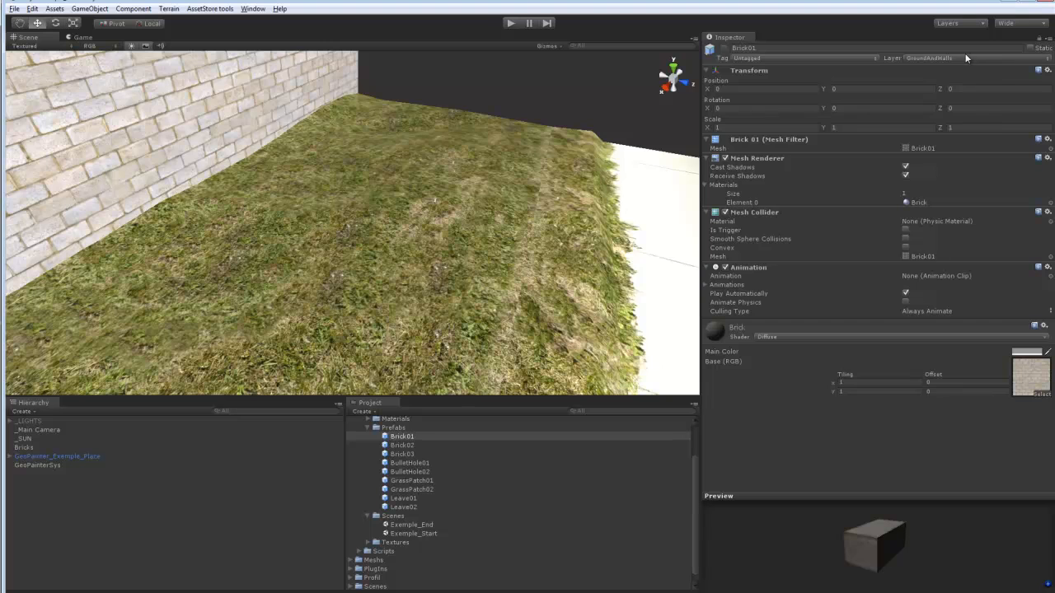
pyautogui.click(965, 56)
pyautogui.click(956, 64)
# - Set the layer of the Brick02 and Brick03 prefabs to Default
pyautogui.click(428, 446)
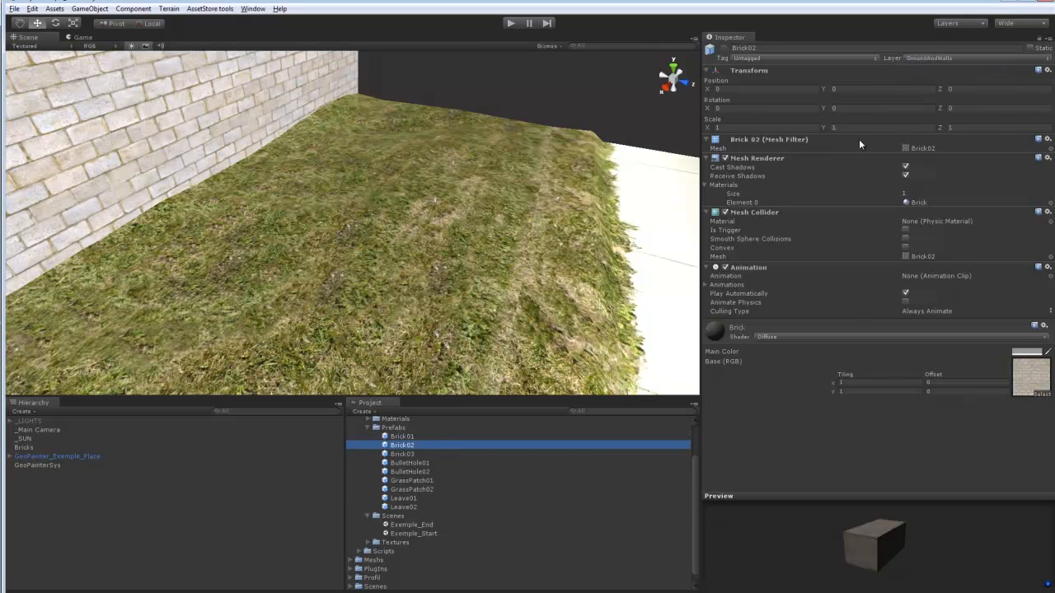
pyautogui.click(935, 61)
pyautogui.click(927, 63)
pyautogui.click(422, 447)
pyautogui.click(435, 453)
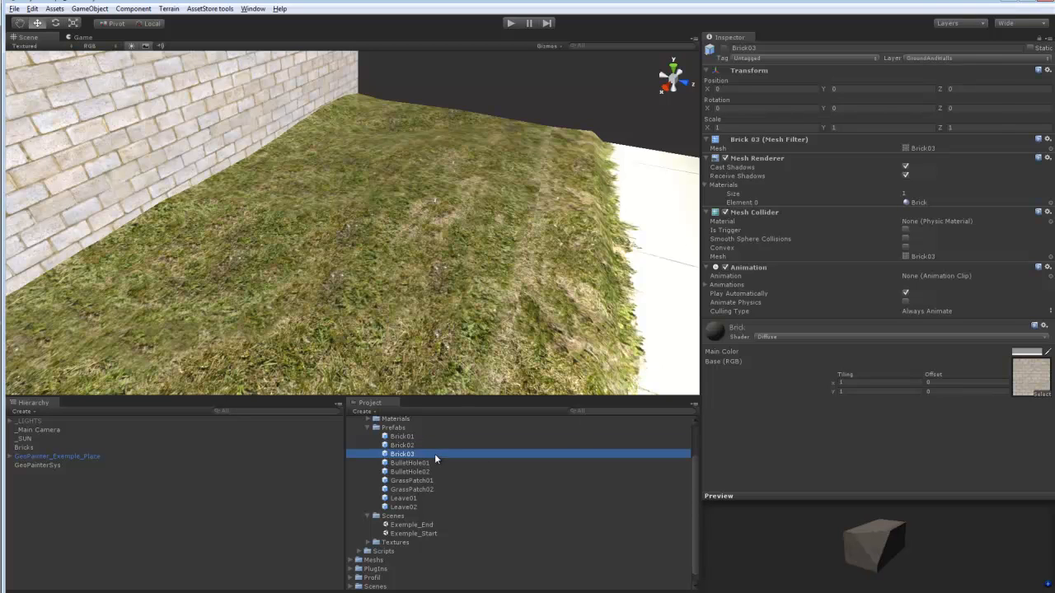
pyautogui.click(943, 60)
pyautogui.click(939, 63)
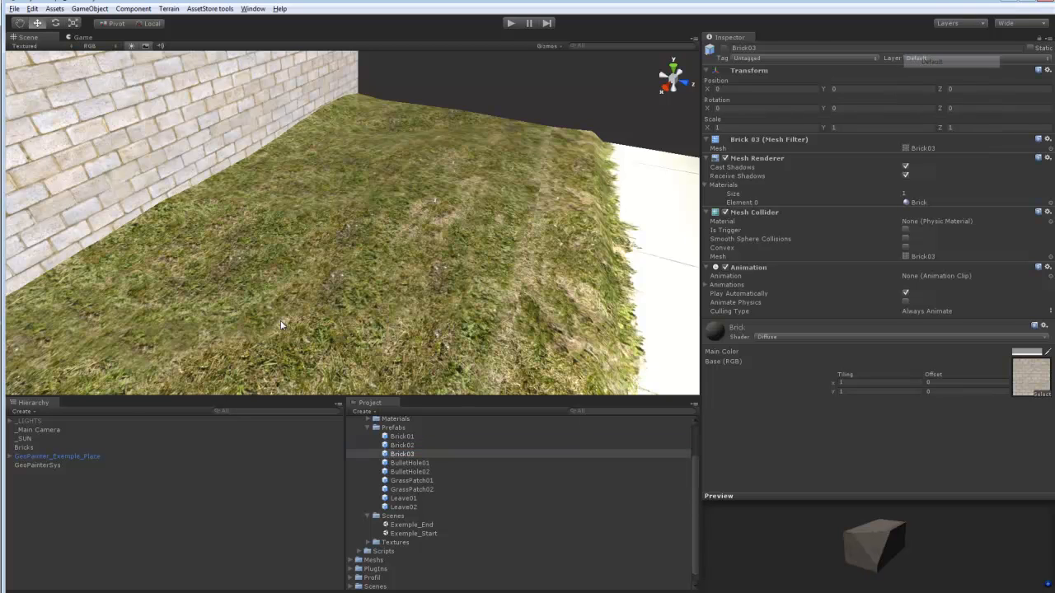
# - Frame the Bricks group in the scene and restart painting from GeoPainterSys
pyautogui.click(37, 456)
pyautogui.click(23, 447)
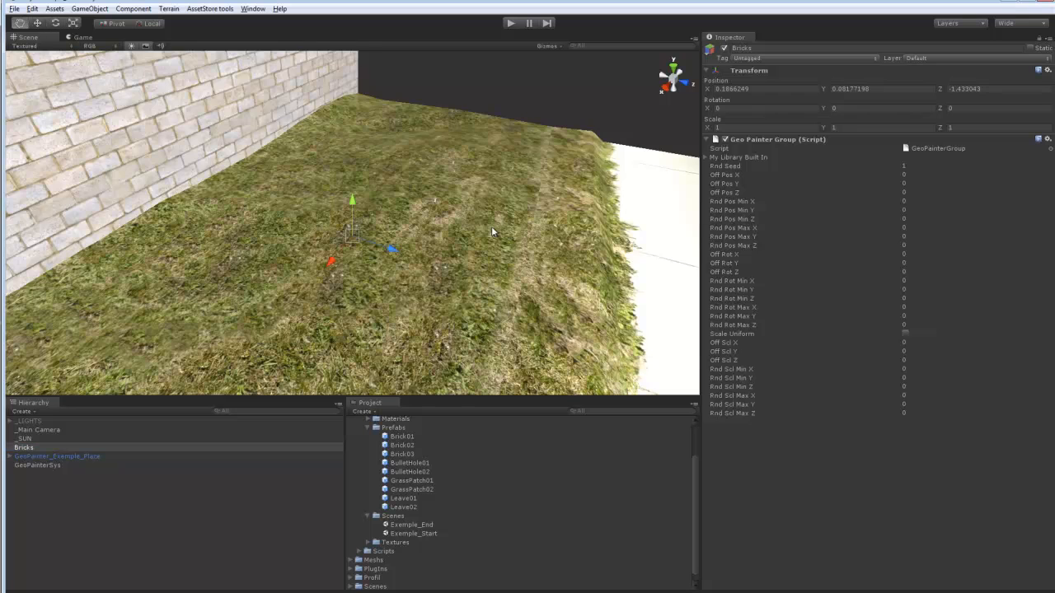
pyautogui.press('f')
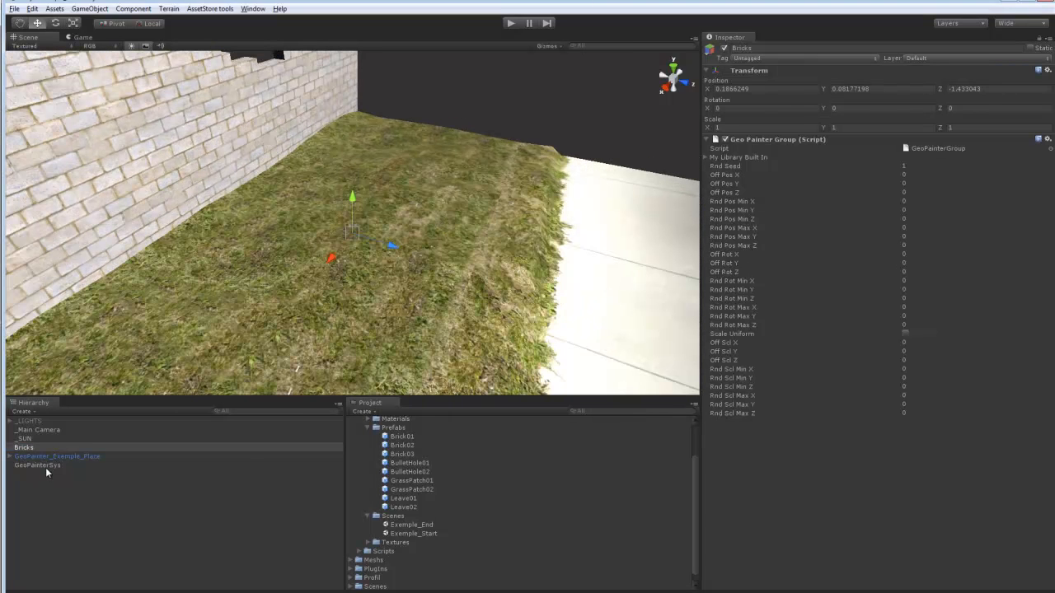
pyautogui.click(45, 466)
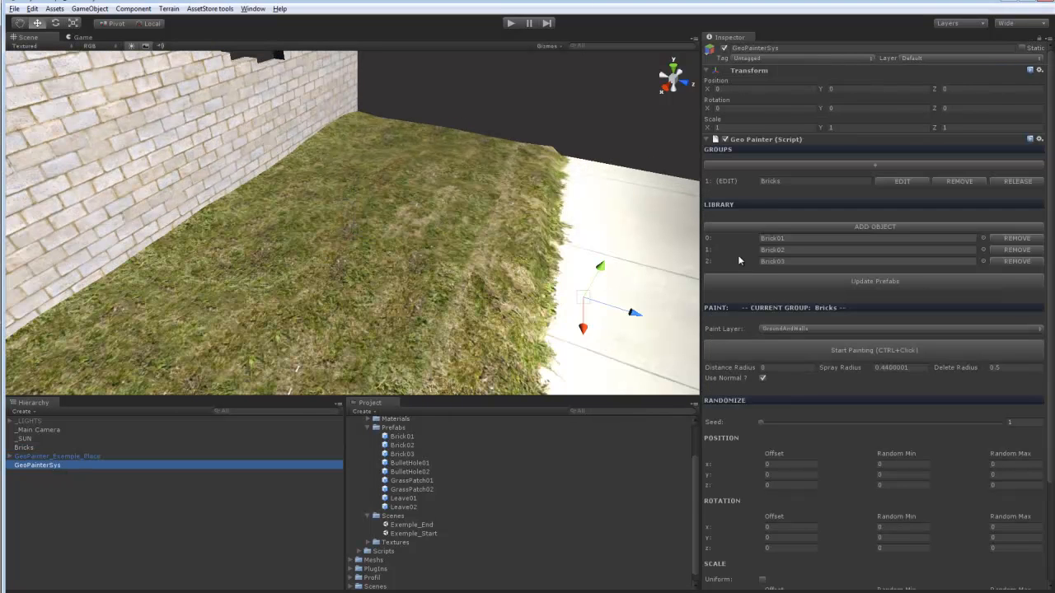
pyautogui.click(859, 353)
# - Try spraying bricks over the grass with distance radius 0 and spray radius 0.44
pyautogui.scroll(-5, 385, 249)
pyautogui.moveTo(385, 249)
pyautogui.mouseDown(button='middle')
pyautogui.moveTo(318, 272)
pyautogui.moveTo(378, 206)
pyautogui.mouseUp(button='middle')
pyautogui.scroll(4, 322, 271)
pyautogui.scroll(3, 322, 266)
pyautogui.scroll(-3, 378, 206)
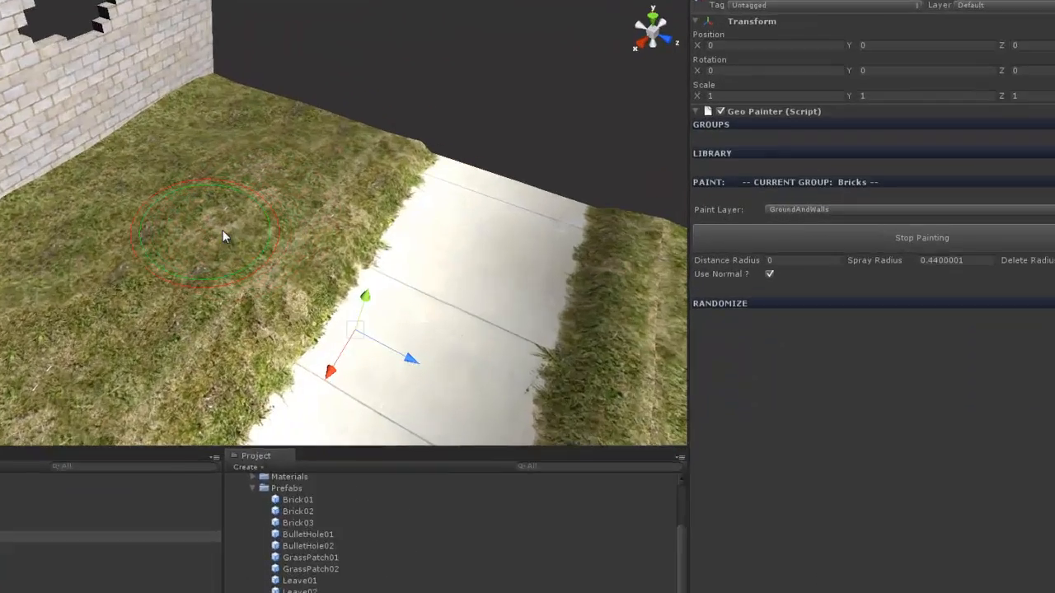
pyautogui.moveTo(225, 230); pyautogui.dragTo(298, 256, button='middle')
pyautogui.scroll(3, 298, 256)
pyautogui.moveTo(327, 176)
pyautogui.keyDown('ctrl'); pyautogui.mouseDown()
pyautogui.moveTo(294, 185)
pyautogui.moveTo(226, 247)
pyautogui.mouseUp(); pyautogui.keyUp('ctrl')
pyautogui.moveTo(125, 257)
pyautogui.mouseDown()
pyautogui.moveTo(206, 346)
pyautogui.moveTo(346, 247)
pyautogui.moveTo(313, 181)
pyautogui.moveTo(282, 176)
pyautogui.moveTo(231, 139)
pyautogui.moveTo(227, 349)
pyautogui.moveTo(223, 278)
pyautogui.mouseUp()
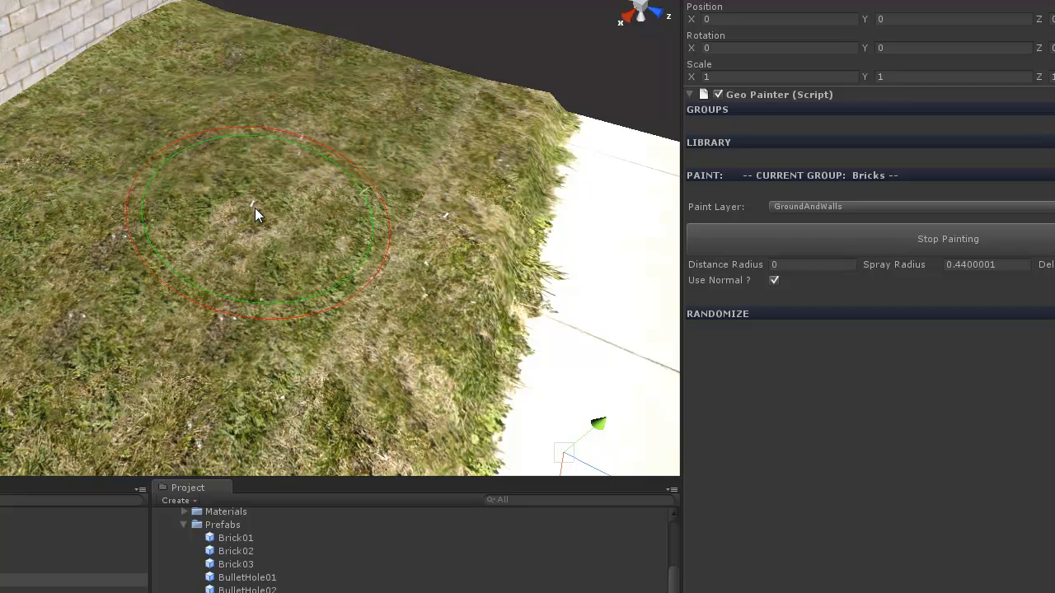
pyautogui.moveTo(255, 190)
pyautogui.mouseDown()
pyautogui.moveTo(216, 109)
pyautogui.moveTo(343, 153)
pyautogui.mouseUp()
# - Raise the distance radius to 0.24 and spray spaced-out bricks across the grass
pyautogui.keyDown('ctrl'); pyautogui.scroll(11, 251, 188); pyautogui.keyUp('ctrl')
pyautogui.moveTo(280, 132)
pyautogui.mouseDown()
pyautogui.moveTo(272, 113)
pyautogui.moveTo(179, 132)
pyautogui.moveTo(139, 188)
pyautogui.moveTo(146, 236)
pyautogui.moveTo(266, 283)
pyautogui.moveTo(340, 248)
pyautogui.mouseUp()
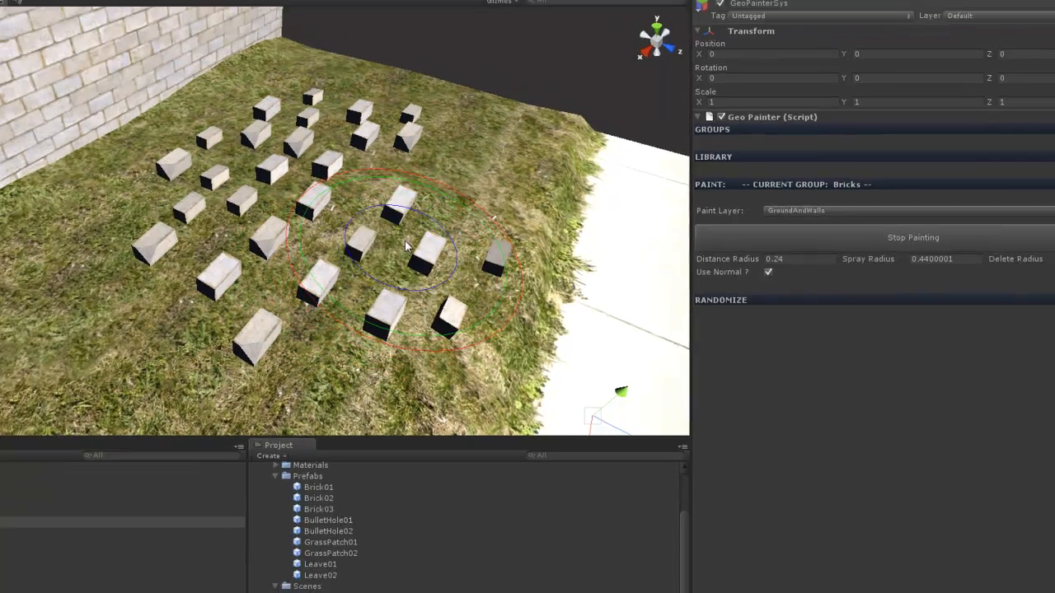
pyautogui.moveTo(406, 246)
pyautogui.mouseDown()
pyautogui.moveTo(534, 192)
pyautogui.moveTo(505, 151)
pyautogui.moveTo(453, 115)
pyautogui.mouseUp()
pyautogui.moveTo(510, 136)
pyautogui.mouseDown()
pyautogui.moveTo(391, 107)
pyautogui.moveTo(288, 140)
pyautogui.moveTo(247, 198)
pyautogui.moveTo(405, 127)
pyautogui.moveTo(437, 145)
pyautogui.mouseUp()
# - Spray additional bricks on the grass below the hole in the wall
pyautogui.scroll(-4, 451, 182)
pyautogui.moveTo(451, 182); pyautogui.dragTo(438, 244, button='middle')
pyautogui.scroll(2, 438, 244)
pyautogui.moveTo(439, 244)
pyautogui.keyDown('alt'); pyautogui.mouseDown()
pyautogui.moveTo(328, 221)
pyautogui.moveTo(330, 207)
pyautogui.moveTo(303, 232)
pyautogui.moveTo(306, 255)
pyautogui.moveTo(360, 239)
pyautogui.moveTo(350, 210)
pyautogui.moveTo(380, 217)
pyautogui.moveTo(349, 262)
pyautogui.moveTo(422, 231)
pyautogui.moveTo(425, 216)
pyautogui.mouseUp(); pyautogui.keyUp('alt')
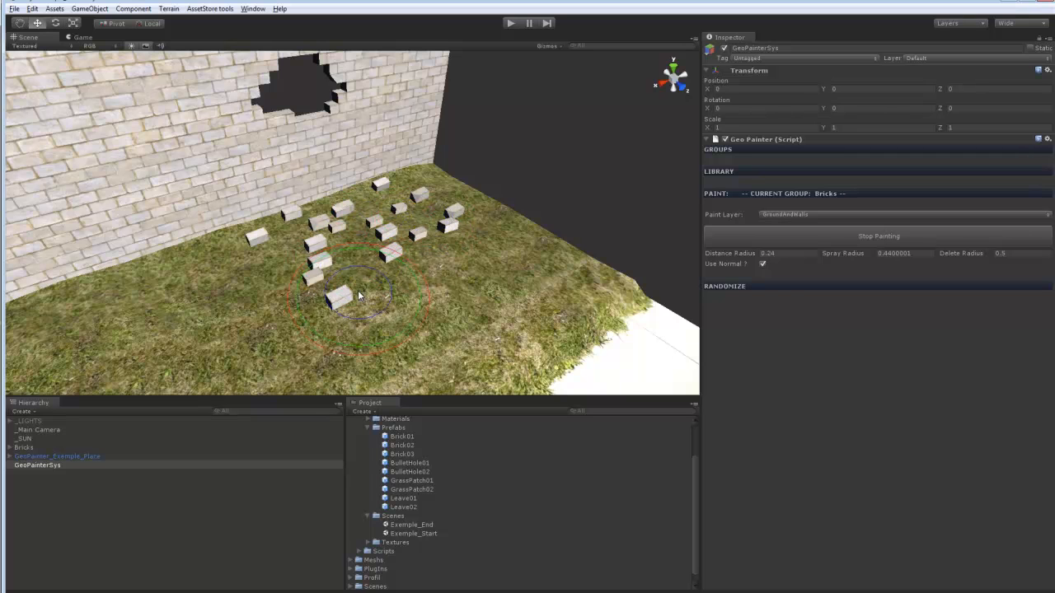
pyautogui.scroll(-2, 369, 288)
pyautogui.keyDown('alt'); pyautogui.moveTo(382, 282); pyautogui.dragTo(320, 295); pyautogui.keyUp('alt')
pyautogui.moveTo(229, 271)
pyautogui.mouseDown()
pyautogui.moveTo(226, 281)
pyautogui.moveTo(358, 246)
pyautogui.mouseUp()
pyautogui.moveTo(344, 282)
pyautogui.mouseDown()
pyautogui.moveTo(403, 299)
pyautogui.moveTo(494, 268)
pyautogui.mouseUp()
# - Add a few more bricks at the outer edges of the scattered area, and stop and restart painting
pyautogui.scroll(-3, 379, 305)
pyautogui.moveTo(494, 268); pyautogui.dragTo(256, 210, button='middle')
pyautogui.moveTo(423, 307); pyautogui.dragTo(418, 328)
pyautogui.moveTo(376, 368); pyautogui.dragTo(401, 268, button='middle')
pyautogui.moveTo(401, 268); pyautogui.dragTo(404, 280)
pyautogui.moveTo(334, 200); pyautogui.dragTo(428, 303, button='middle')
pyautogui.scroll(3, 366, 237)
pyautogui.scroll(-3, 365, 240)
pyautogui.moveTo(365, 240)
pyautogui.keyDown('alt'); pyautogui.mouseDown()
pyautogui.moveTo(420, 239)
pyautogui.moveTo(511, 288)
pyautogui.mouseUp(); pyautogui.keyUp('alt')
pyautogui.click(862, 238)
pyautogui.moveTo(365, 196)
pyautogui.keyDown('alt'); pyautogui.mouseDown()
pyautogui.moveTo(346, 248)
pyautogui.moveTo(461, 206)
pyautogui.moveTo(483, 247)
pyautogui.mouseUp(); pyautogui.keyUp('alt')
pyautogui.click(844, 353)
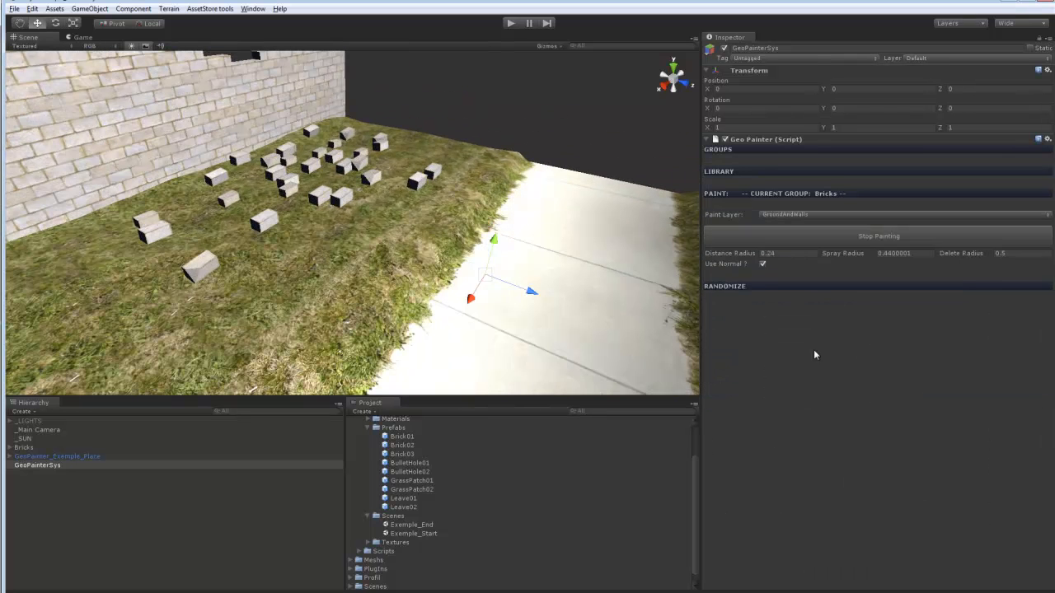
pyautogui.moveTo(588, 258)
pyautogui.mouseDown()
pyautogui.moveTo(497, 226)
pyautogui.moveTo(511, 237)
pyautogui.mouseUp()
pyautogui.click(760, 264)
pyautogui.moveTo(565, 371); pyautogui.dragTo(371, 328)
pyautogui.moveTo(367, 326); pyautogui.dragTo(470, 195, button='middle')
pyautogui.moveTo(471, 195)
pyautogui.keyDown('alt'); pyautogui.mouseDown()
pyautogui.moveTo(532, 128)
pyautogui.moveTo(527, 198)
pyautogui.moveTo(589, 230)
pyautogui.moveTo(617, 170)
pyautogui.moveTo(651, 248)
pyautogui.mouseUp(); pyautogui.keyUp('alt')
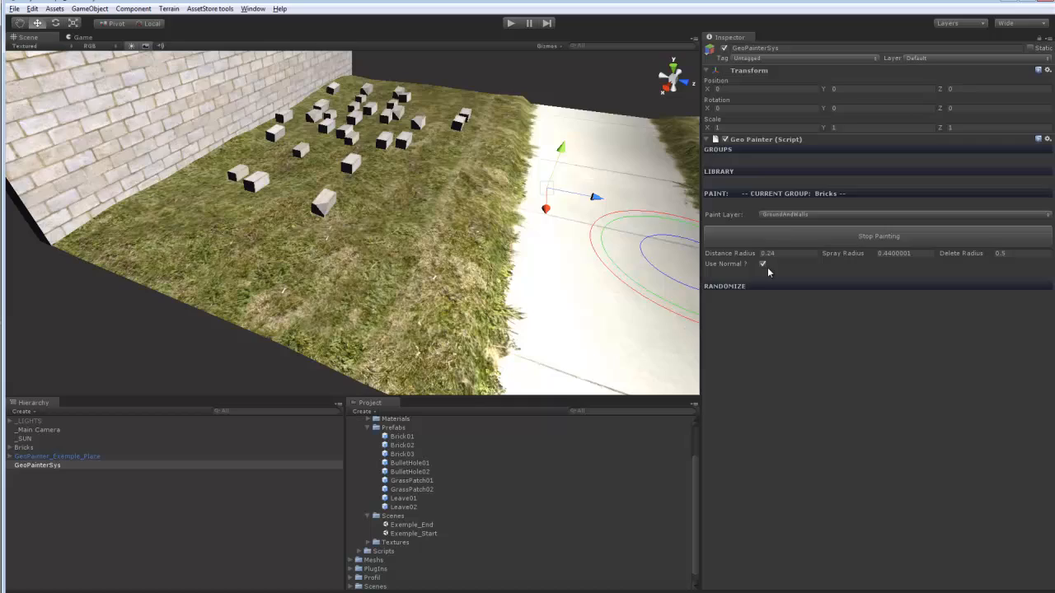
# - Stop painting and turn on Auto Update for the Bricks group's randomization
pyautogui.click(820, 235)
pyautogui.moveTo(467, 197)
pyautogui.keyDown('alt'); pyautogui.mouseDown()
pyautogui.moveTo(443, 226)
pyautogui.moveTo(443, 268)
pyautogui.moveTo(360, 194)
pyautogui.mouseUp(); pyautogui.keyUp('alt')
pyautogui.scroll(2, 360, 194)
pyautogui.moveTo(360, 194); pyautogui.dragTo(417, 252, button='middle')
pyautogui.scroll(4, 463, 178)
pyautogui.scroll(-4, 426, 263)
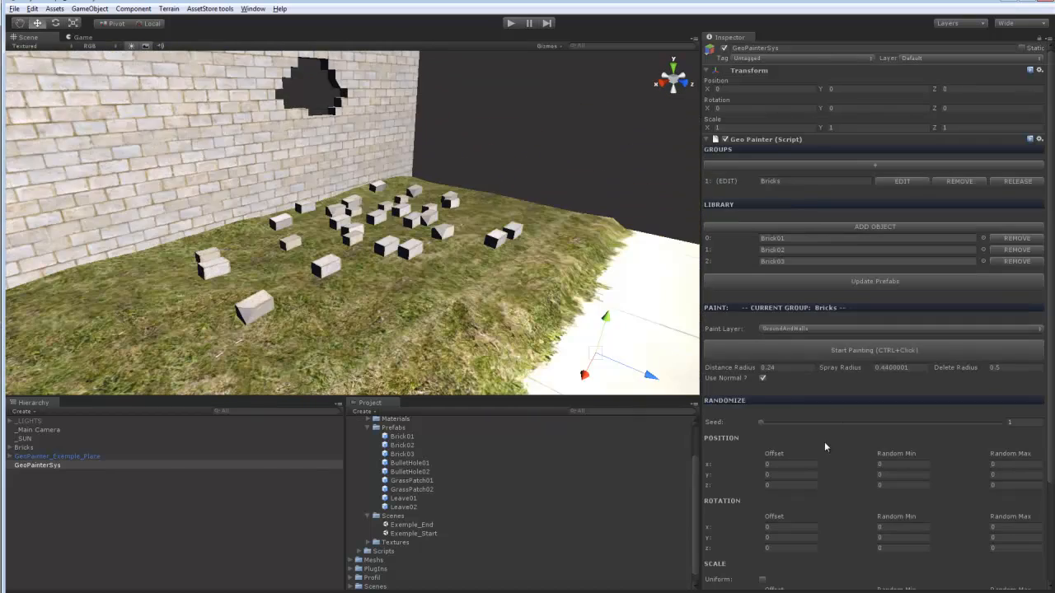
pyautogui.scroll(-3, 837, 417)
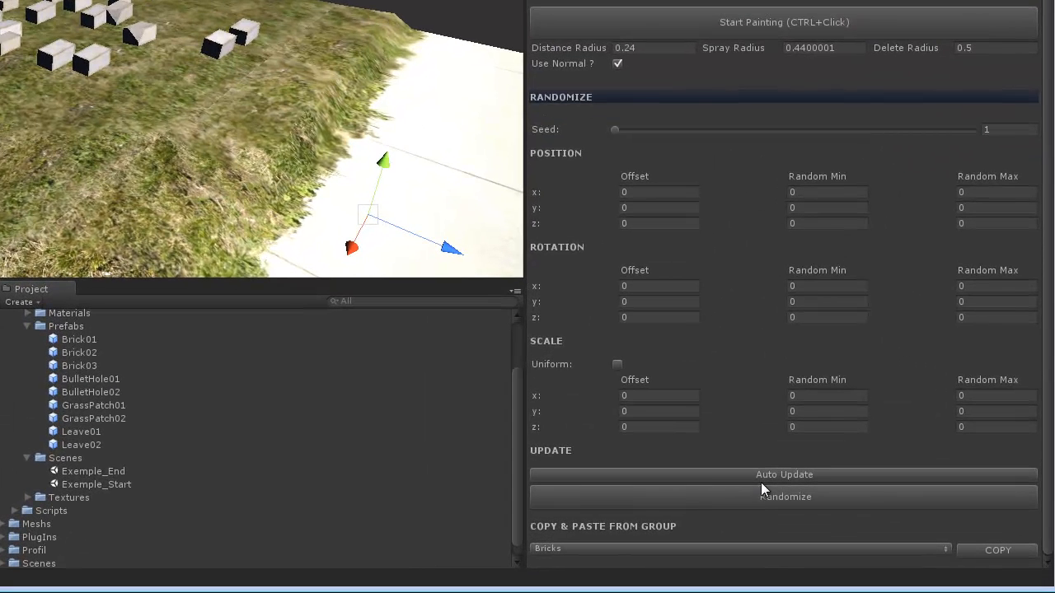
pyautogui.click(770, 475)
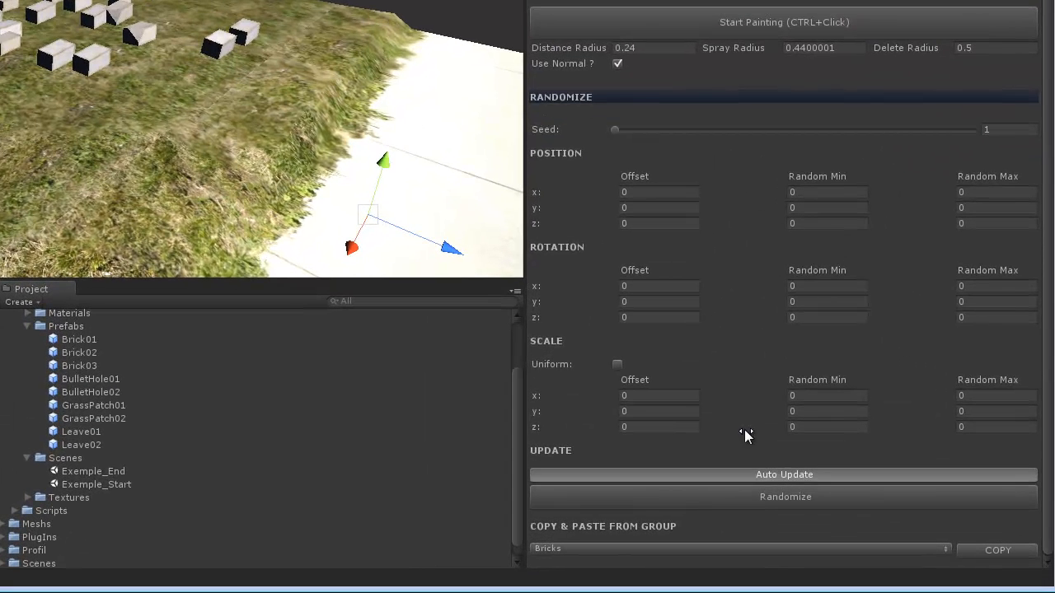
# - Make the random scale uniform, with a minimum of -0.2 and a maximum of 0.2
pyautogui.click(618, 365)
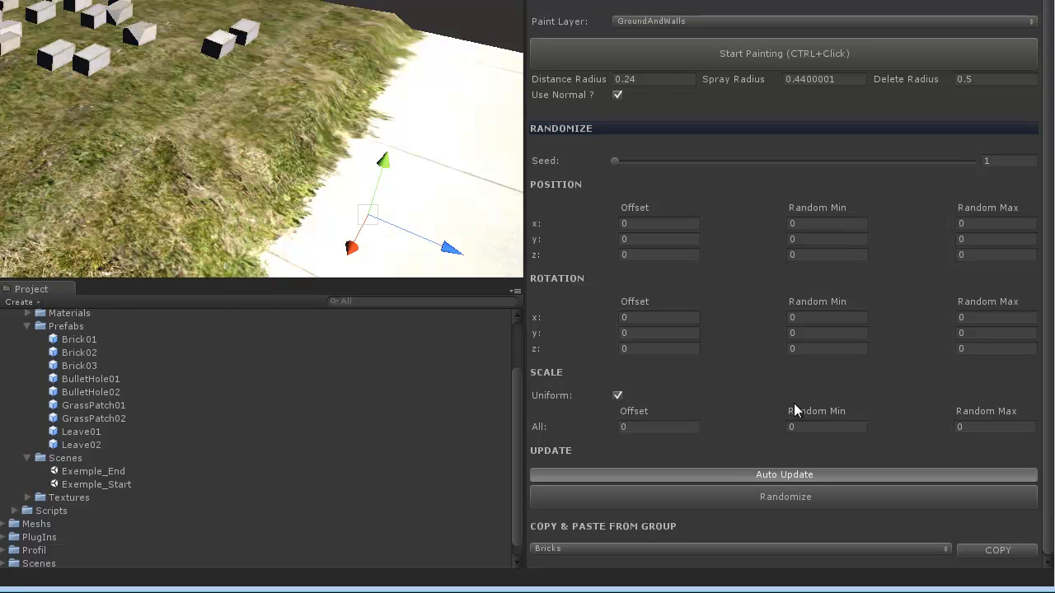
pyautogui.click(849, 427)
pyautogui.write('-')
pyautogui.write('0.2')
pyautogui.press('Tab')
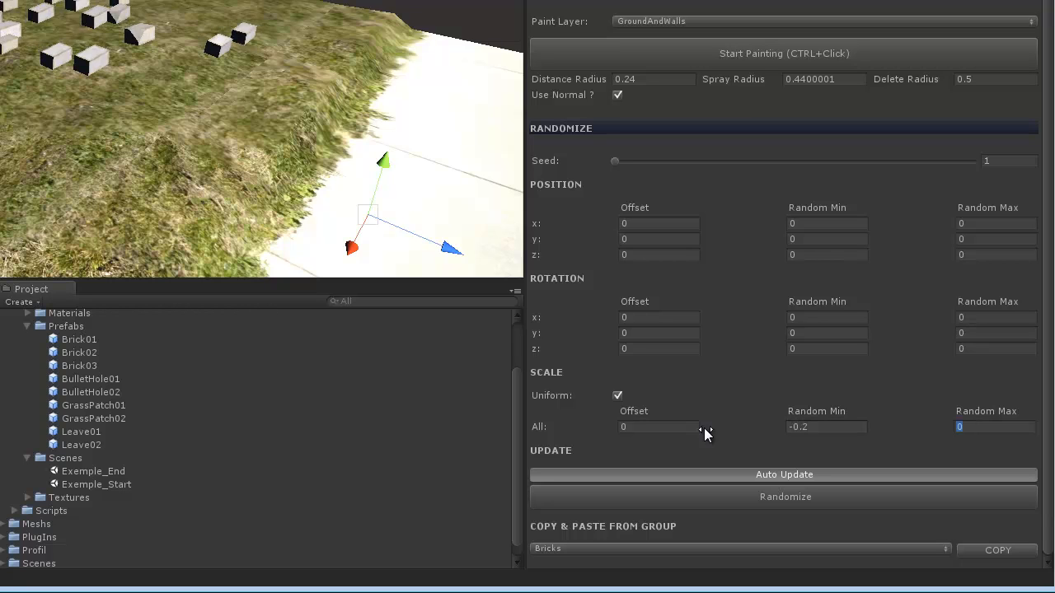
pyautogui.write('0.2')
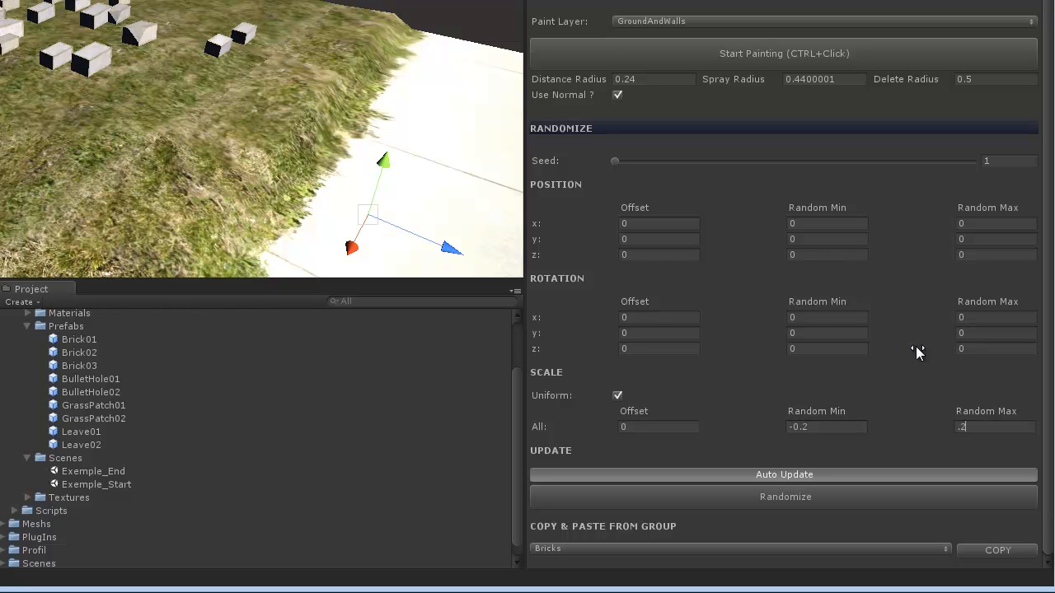
# - Set the random maximum of the Y rotation to 360 and try varying the Y rotation offset
pyautogui.click(983, 332)
pyautogui.write('360')
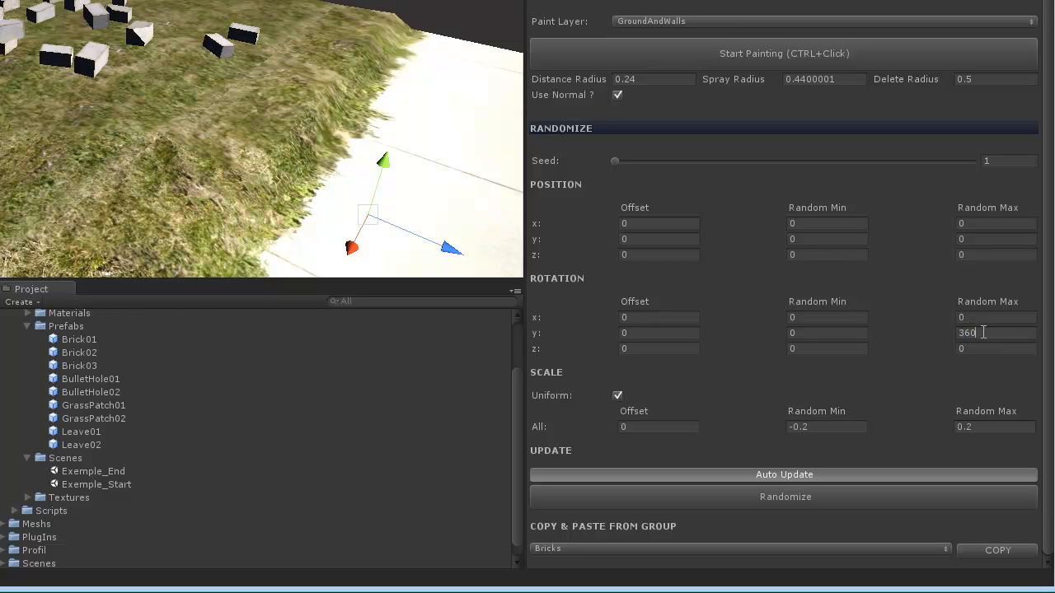
pyautogui.scroll(5, 39, 149)
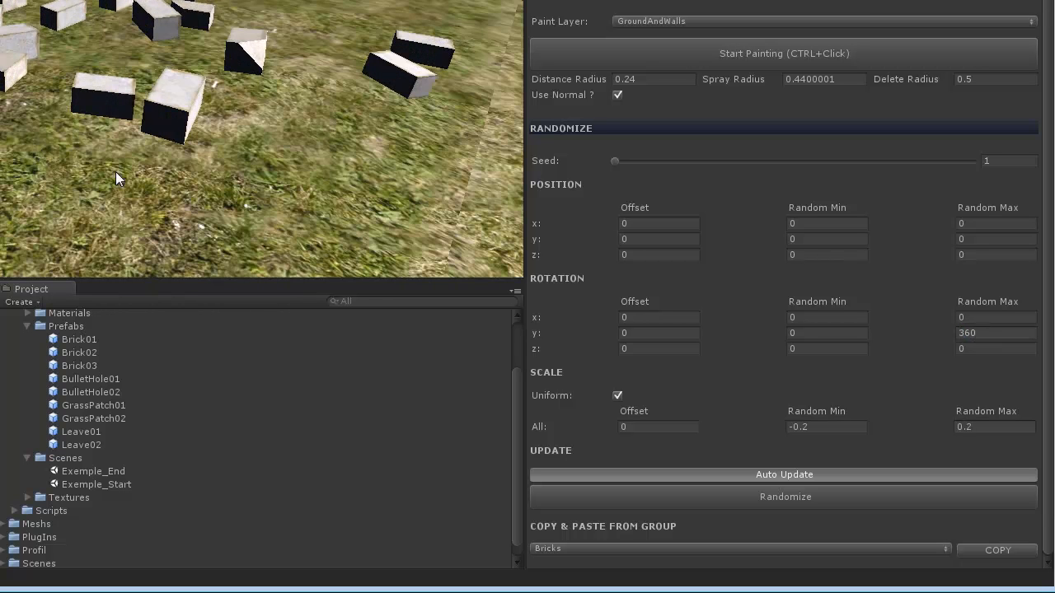
pyautogui.moveTo(143, 179); pyautogui.dragTo(196, 162, button='middle')
pyautogui.scroll(-6, 196, 159)
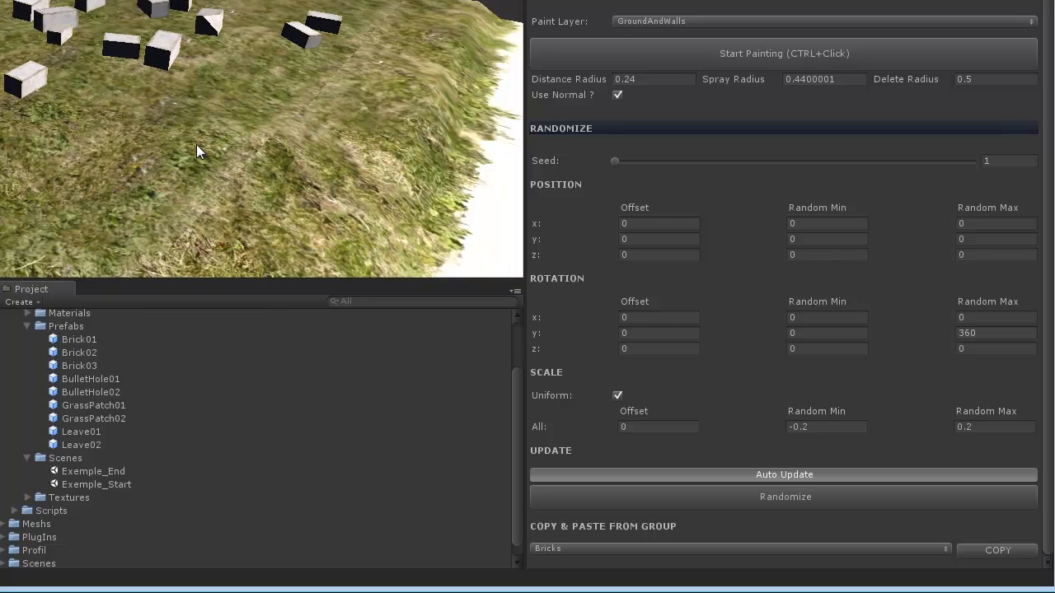
pyautogui.moveTo(549, 333)
pyautogui.mouseDown()
pyautogui.moveTo(931, 348)
pyautogui.moveTo(414, 337)
pyautogui.moveTo(709, 330)
pyautogui.moveTo(537, 327)
pyautogui.mouseUp()
pyautogui.press('Escape')
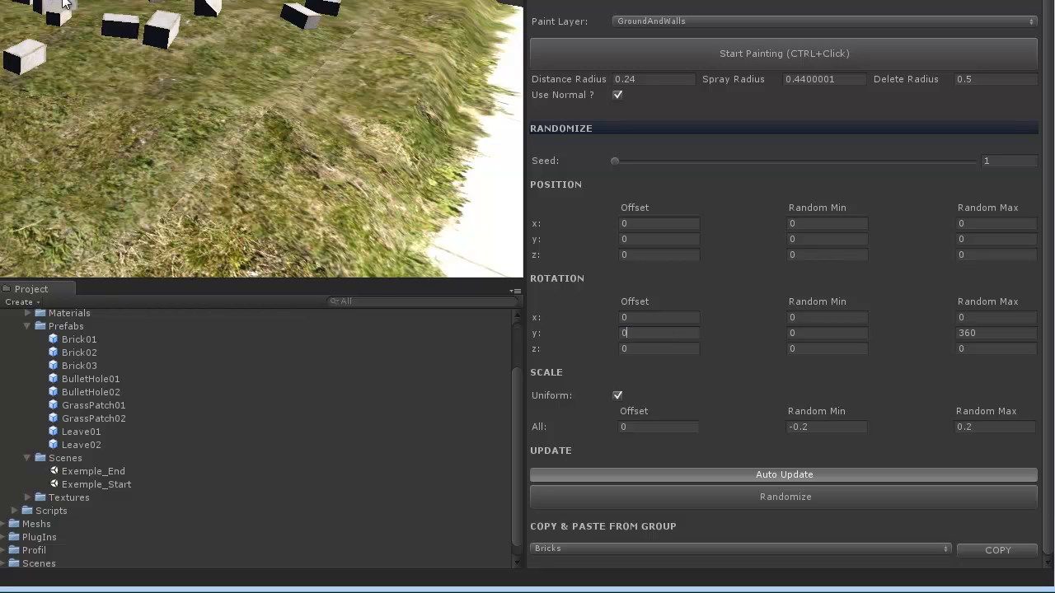
# - Set the Y position offset to -0.03 so the bricks sink slightly into the grass
pyautogui.scroll(5, 422, 97)
pyautogui.write('-.2')
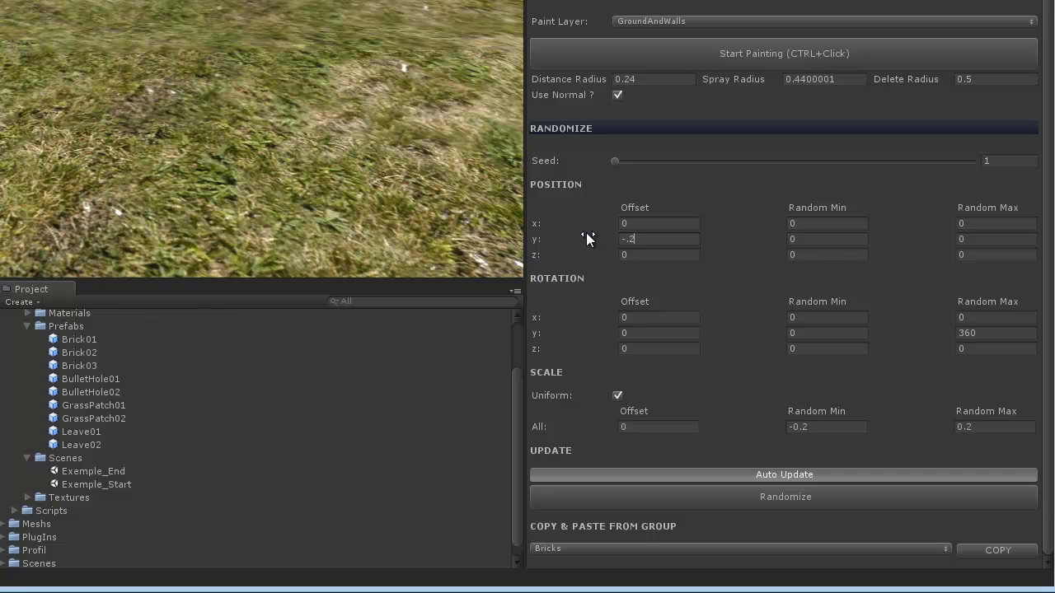
pyautogui.press('BackSpace')
pyautogui.write('03')
pyautogui.press('BackSpace')
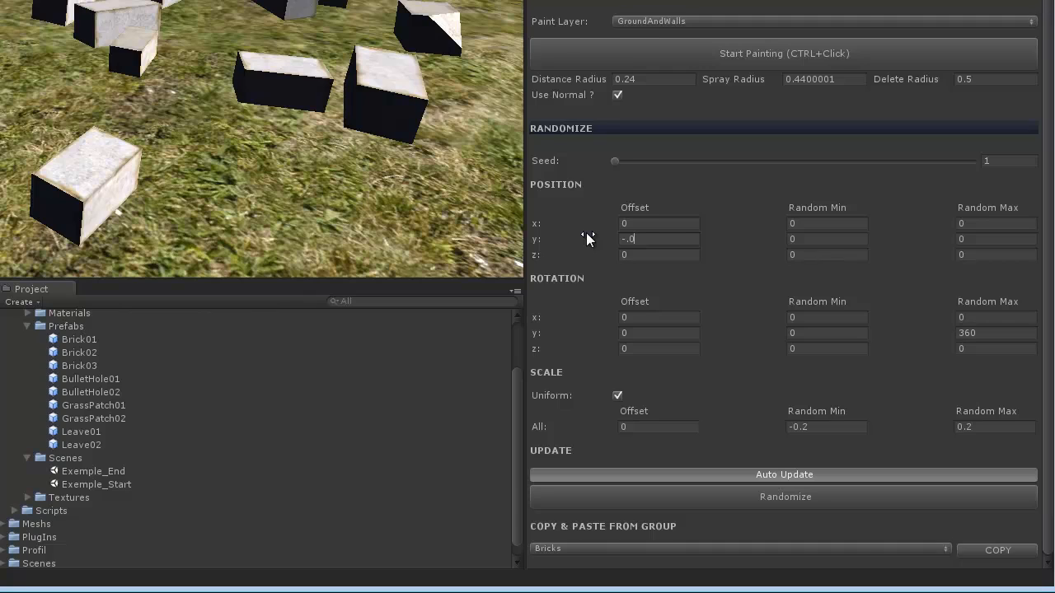
pyautogui.write('3')
pyautogui.press('Return')
pyautogui.scroll(-5, 138, 63)
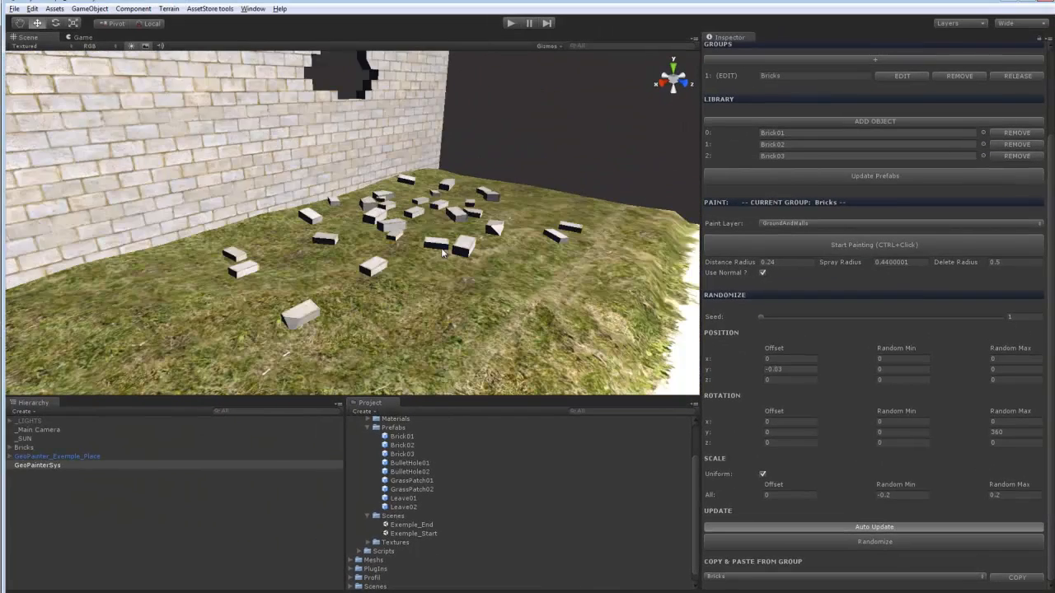
pyautogui.scroll(3, 442, 252)
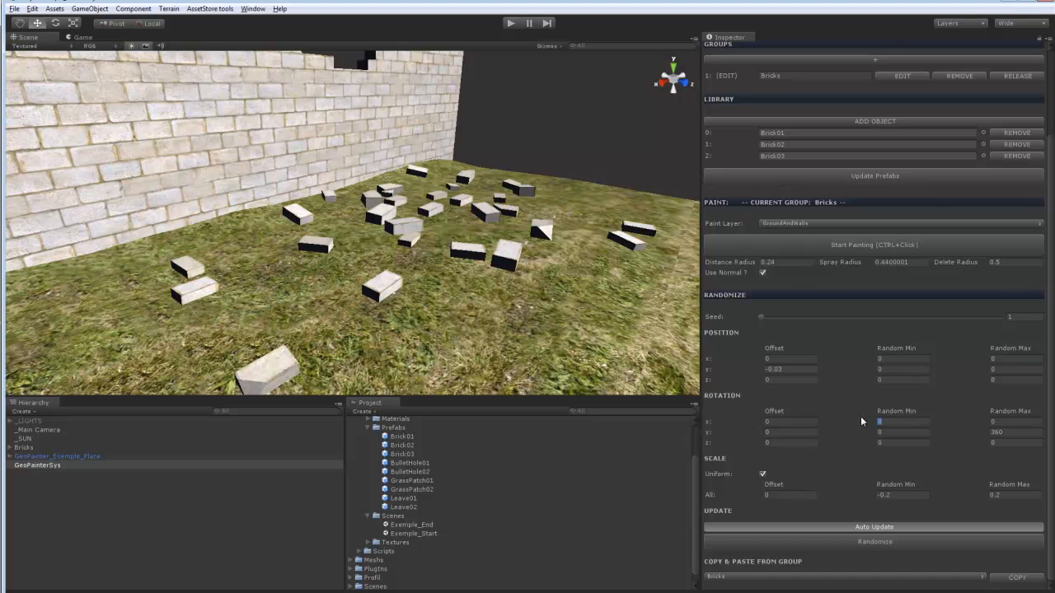
# - Set the random rotation of the bricks on both X and Z to a minimum of -10 and a maximum of 10
pyautogui.write('-18')
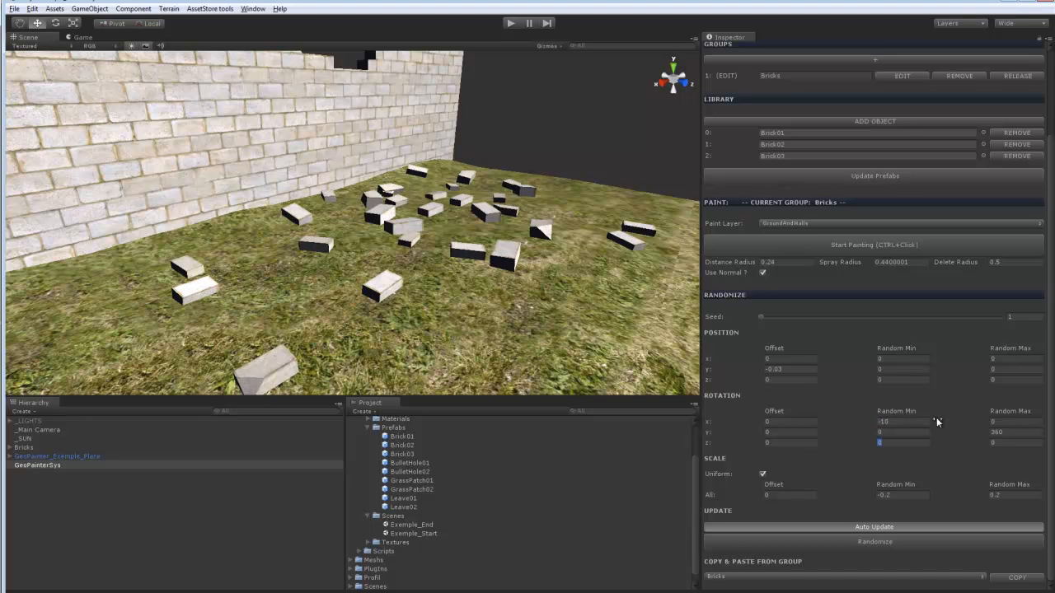
pyautogui.press('Tab')
pyautogui.press('Tab')
pyautogui.write('-10')
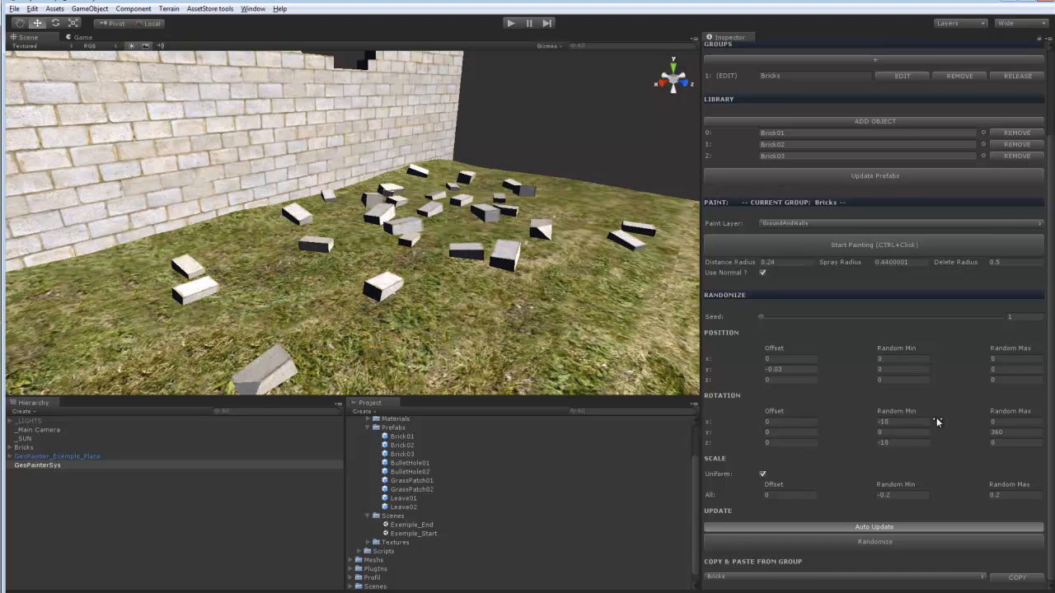
pyautogui.press('Tab')
pyautogui.write('10')
pyautogui.press('Tab')
pyautogui.press('Tab')
pyautogui.write('10')
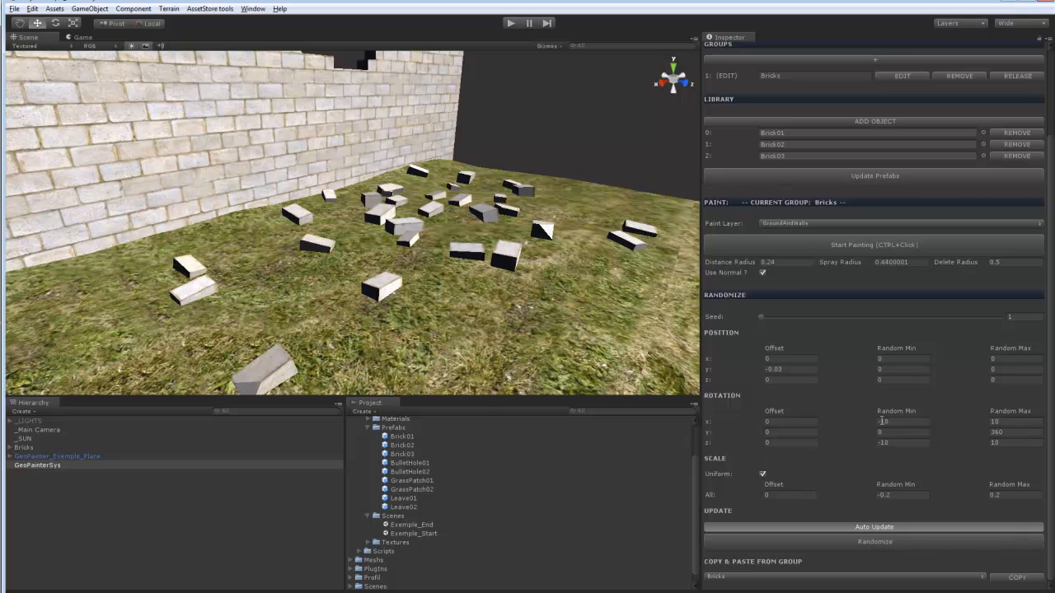
# - Try varying the randomization seed and look over the scattered bricks from several angles
pyautogui.scroll(-6, 492, 246)
pyautogui.scroll(3, 492, 246)
pyautogui.moveTo(492, 246); pyautogui.dragTo(403, 217, button='middle')
pyautogui.scroll(-3, 403, 217)
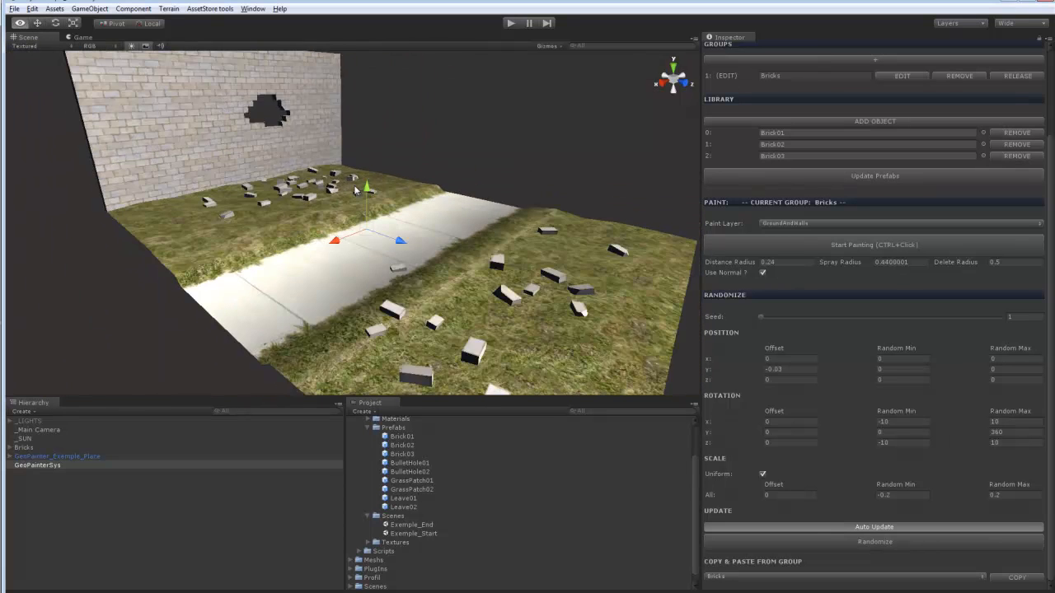
pyautogui.keyDown('alt'); pyautogui.moveTo(354, 190); pyautogui.dragTo(384, 216); pyautogui.keyUp('alt')
pyautogui.moveTo(761, 317)
pyautogui.mouseDown()
pyautogui.moveTo(881, 317)
pyautogui.moveTo(755, 318)
pyautogui.mouseUp()
pyautogui.scroll(5, 363, 224)
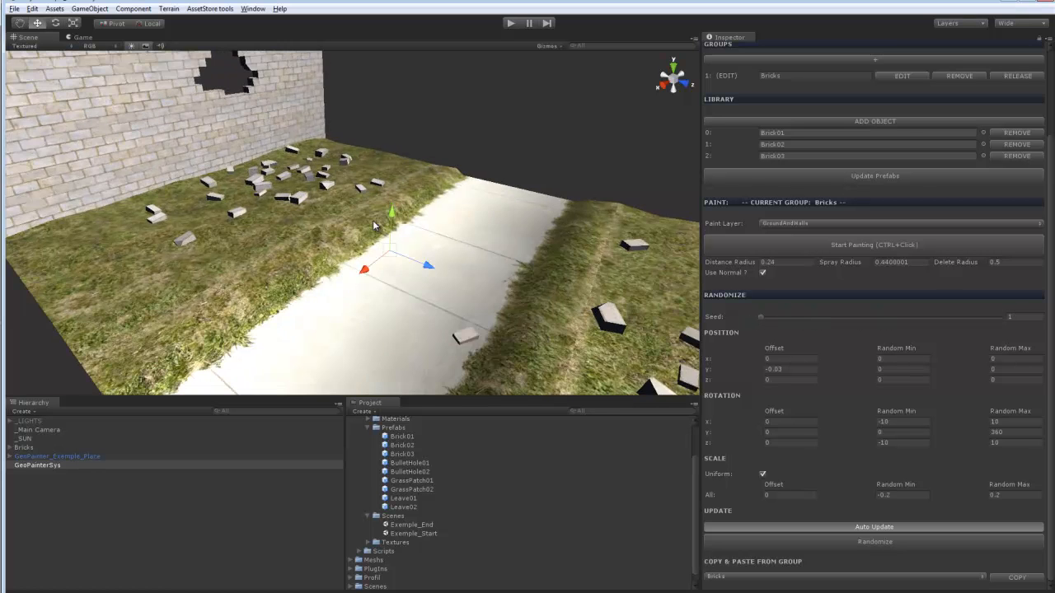
pyautogui.moveTo(363, 224); pyautogui.dragTo(525, 252, button='middle')
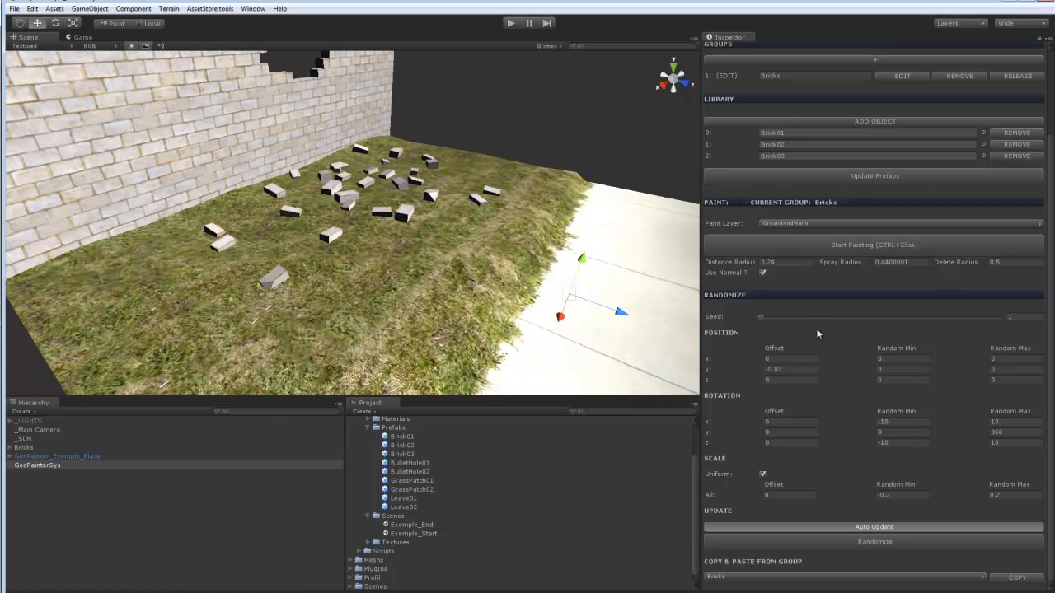
# - Paint additional bricks along the grass edge and onto the pavement
pyautogui.scroll(3, 835, 409)
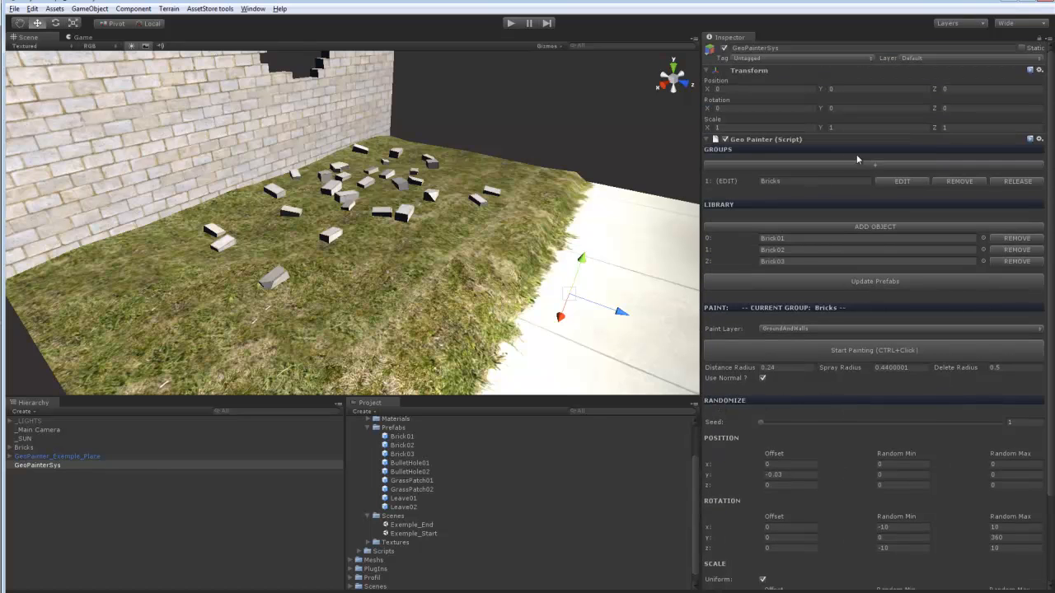
pyautogui.click(848, 349)
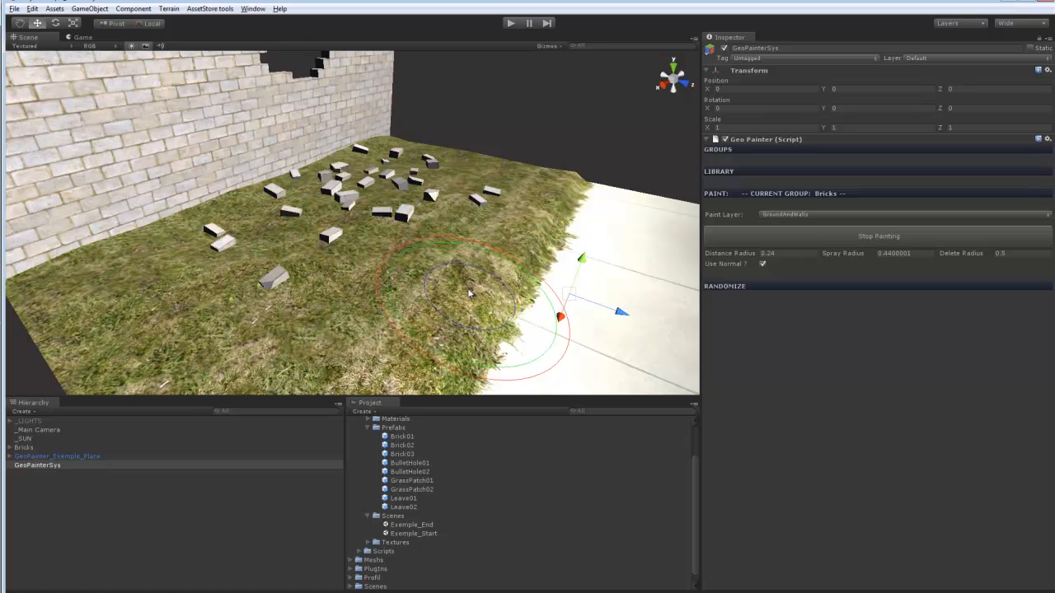
pyautogui.moveTo(453, 282)
pyautogui.mouseDown()
pyautogui.moveTo(396, 297)
pyautogui.moveTo(543, 305)
pyautogui.moveTo(572, 262)
pyautogui.moveTo(624, 261)
pyautogui.mouseUp()
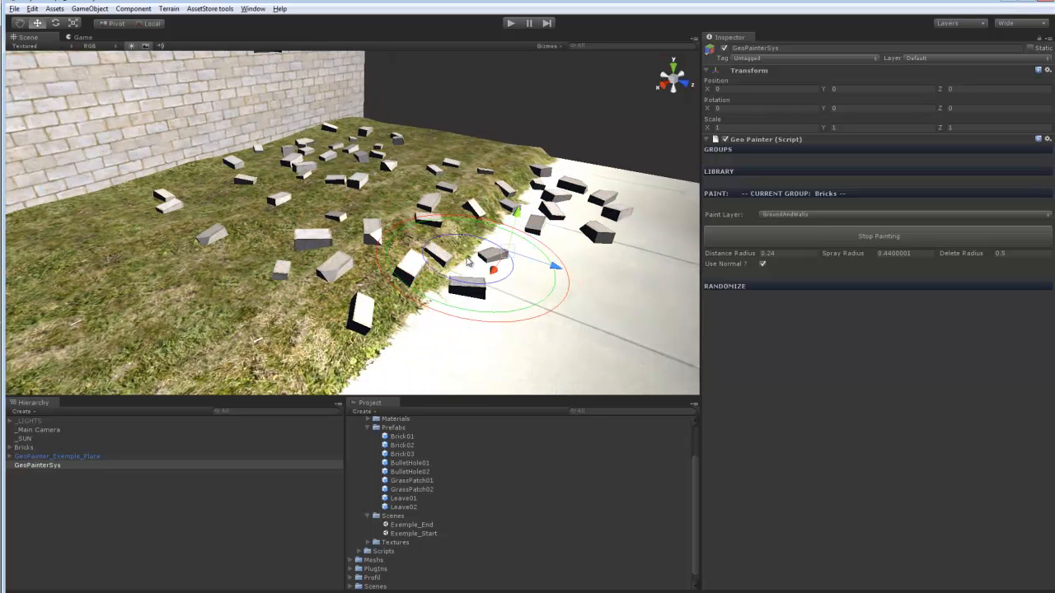
# - Stop painting and undo the extra bricks along the grass edge and pavement
pyautogui.scroll(-5, 436, 226)
pyautogui.scroll(3, 450, 224)
pyautogui.moveTo(451, 227); pyautogui.dragTo(495, 288, button='middle')
pyautogui.scroll(3, 495, 287)
pyautogui.scroll(-4, 497, 288)
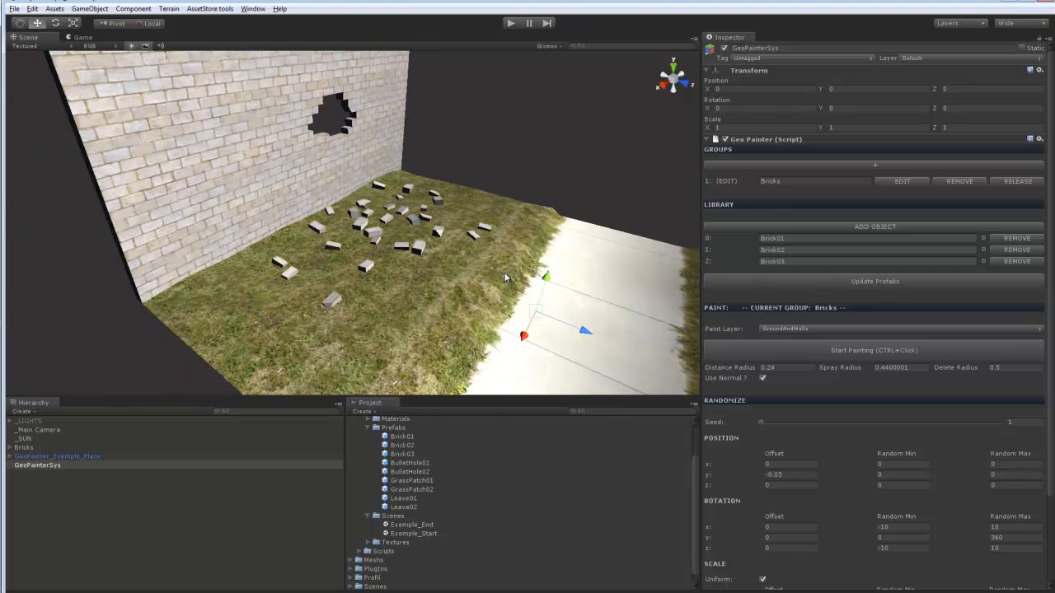
pyautogui.scroll(-3, 486, 253)
pyautogui.scroll(5, 462, 253)
pyautogui.keyDown('alt'); pyautogui.moveTo(450, 254); pyautogui.dragTo(447, 227); pyautogui.keyUp('alt')
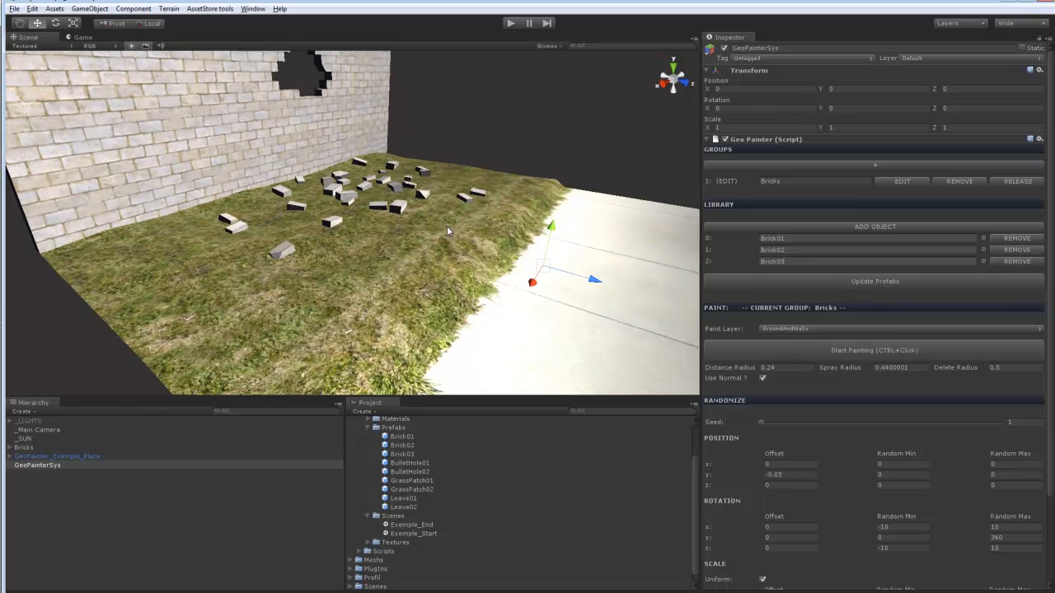
pyautogui.hotkey('ctrl', 'z')
pyautogui.hotkey('ctrl', 'z')
pyautogui.scroll(2, 448, 226)
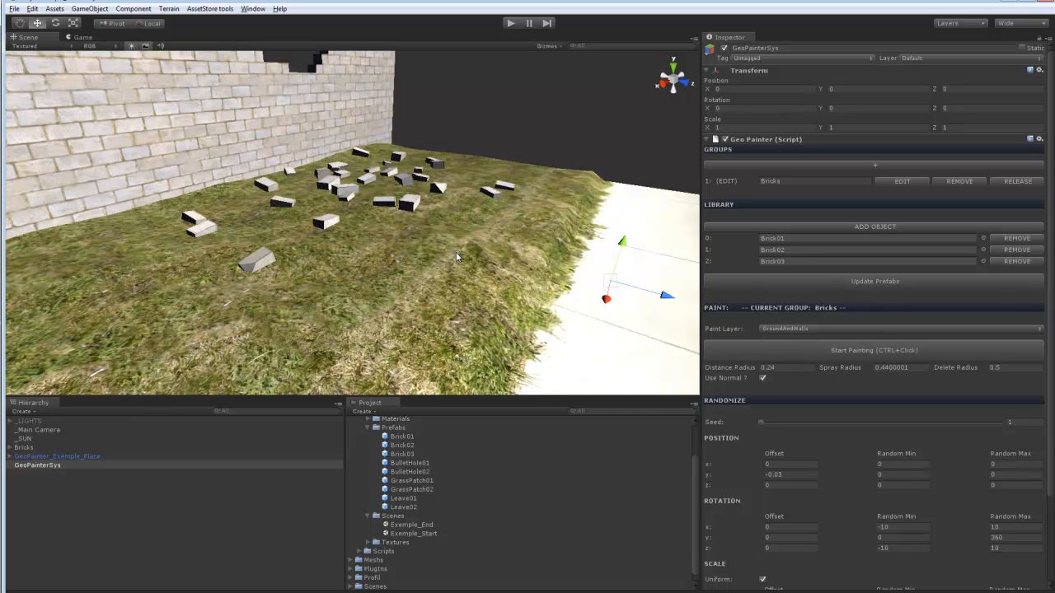
# - Add a second GeoPainter group and name it Leaves
pyautogui.scroll(-3, 830, 452)
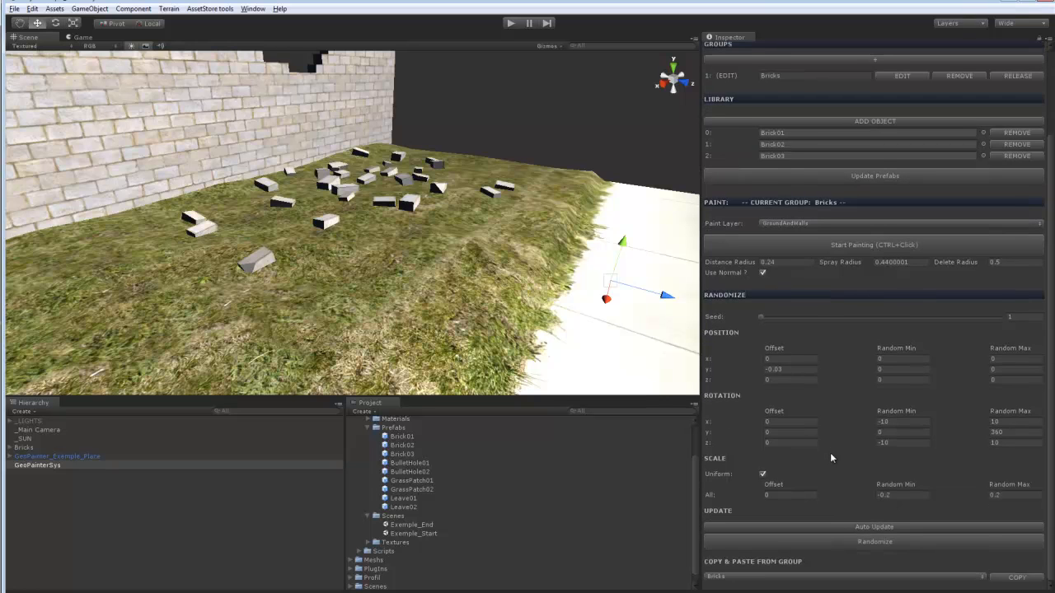
pyautogui.scroll(3, 830, 452)
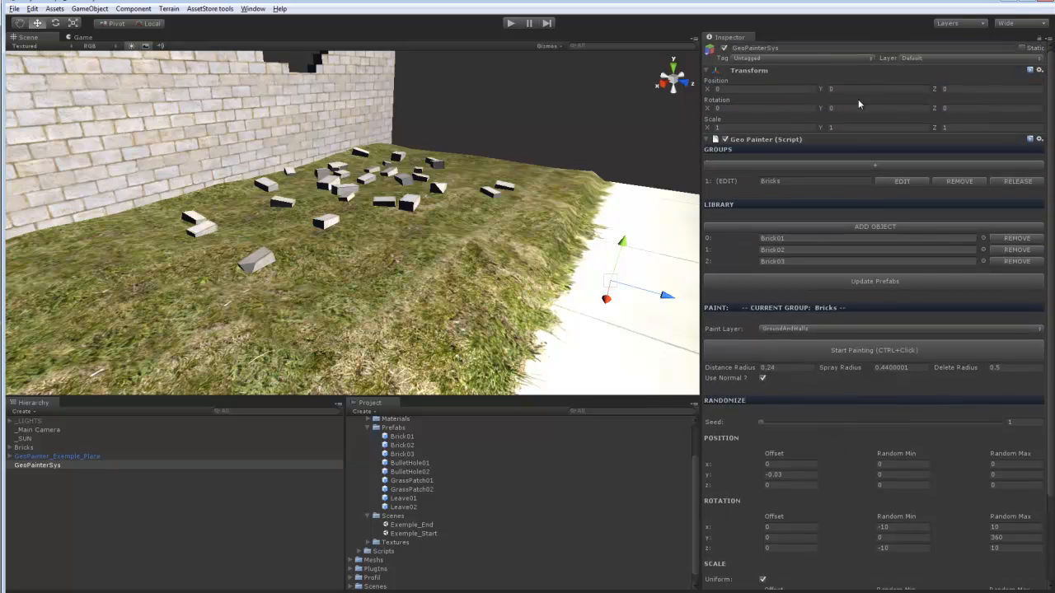
pyautogui.click(901, 166)
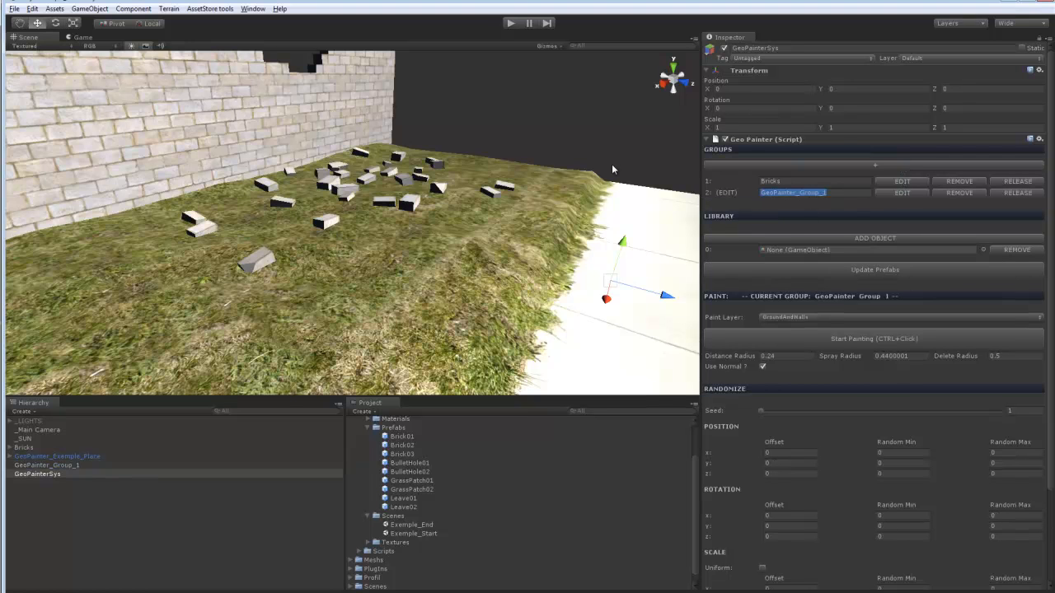
pyautogui.write('Leaves')
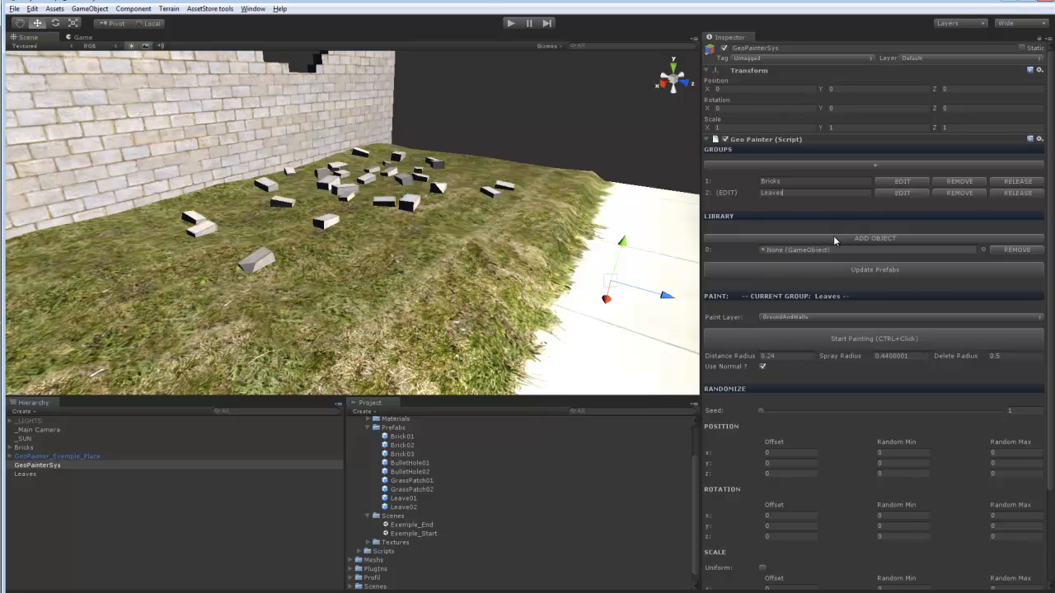
# - Add a second library slot to the Leaves group and assign the Leave01 and Leave02 prefabs
pyautogui.click(833, 237)
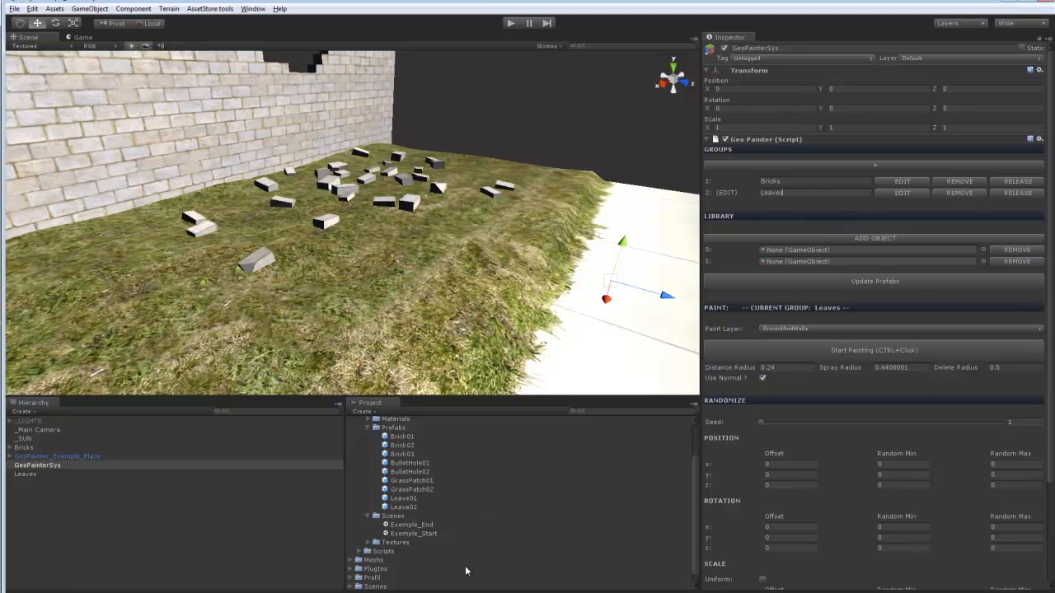
pyautogui.moveTo(403, 498); pyautogui.dragTo(824, 249)
pyautogui.moveTo(407, 505); pyautogui.dragTo(785, 262)
# - Paint leaves across both grass areas and the pavement
pyautogui.click(847, 352)
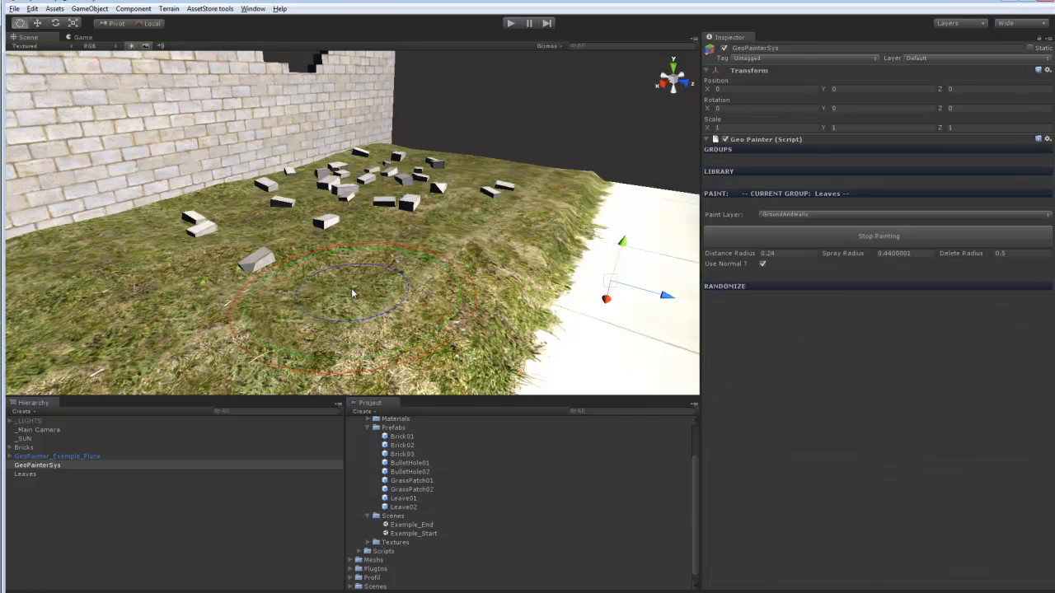
pyautogui.scroll(-6, 346, 313)
pyautogui.keyDown('alt'); pyautogui.moveTo(394, 257); pyautogui.dragTo(359, 303); pyautogui.keyUp('alt')
pyautogui.moveTo(383, 189)
pyautogui.mouseDown()
pyautogui.moveTo(298, 229)
pyautogui.moveTo(268, 262)
pyautogui.moveTo(390, 256)
pyautogui.moveTo(404, 188)
pyautogui.moveTo(490, 255)
pyautogui.moveTo(379, 330)
pyautogui.moveTo(542, 308)
pyautogui.mouseUp()
pyautogui.moveTo(467, 181)
pyautogui.mouseDown()
pyautogui.moveTo(494, 218)
pyautogui.moveTo(330, 346)
pyautogui.mouseUp()
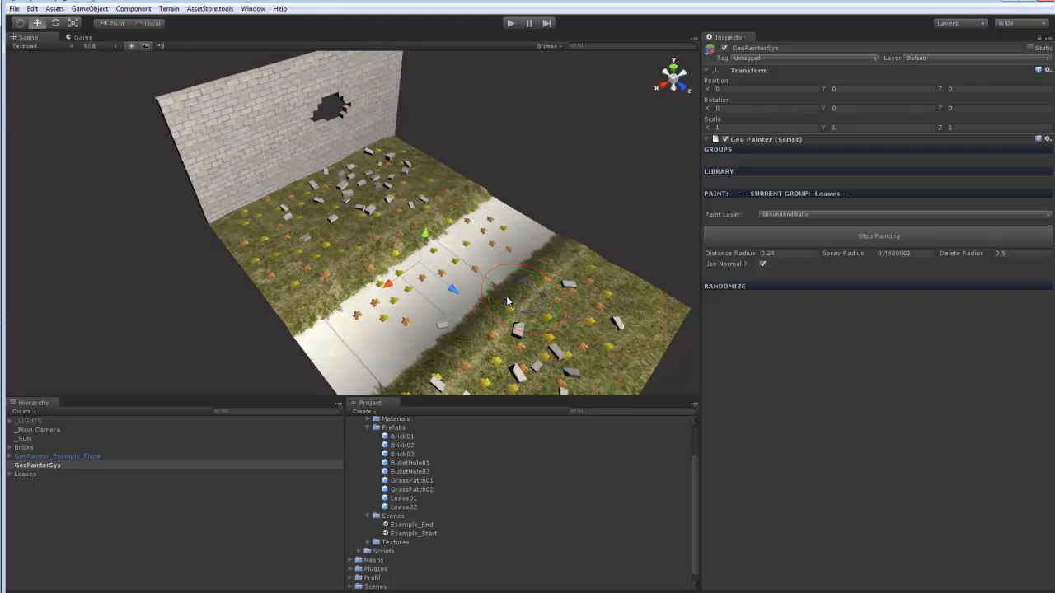
# - Stop painting and set the leaves' random scale to uniform from -0.2 to 0.2, with a maximum Y rotation of 360
pyautogui.keyDown('alt'); pyautogui.moveTo(508, 302); pyautogui.dragTo(469, 247); pyautogui.keyUp('alt')
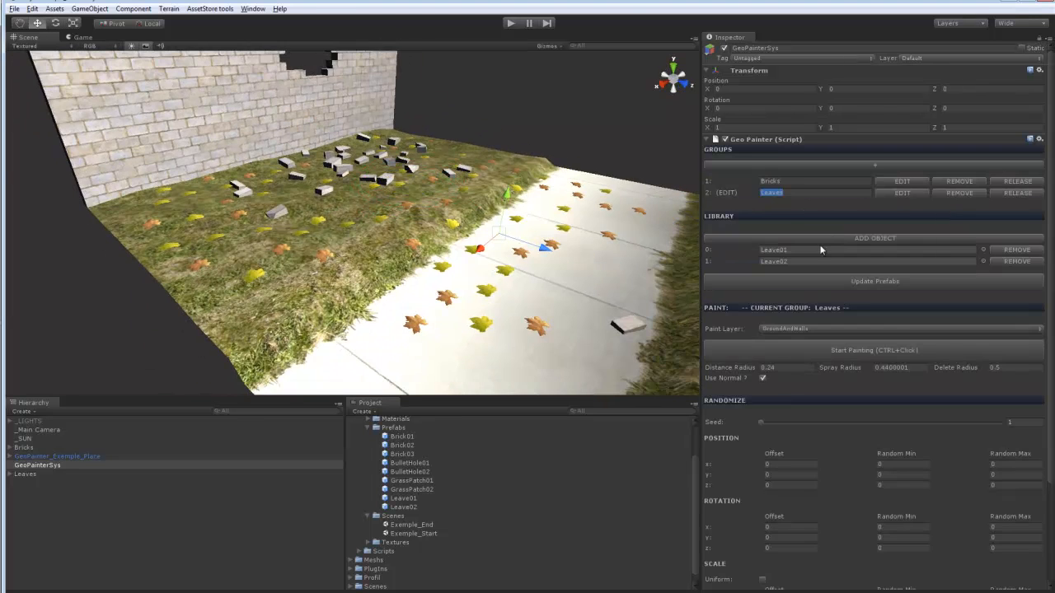
pyautogui.scroll(3, 465, 240)
pyautogui.scroll(-3, 785, 449)
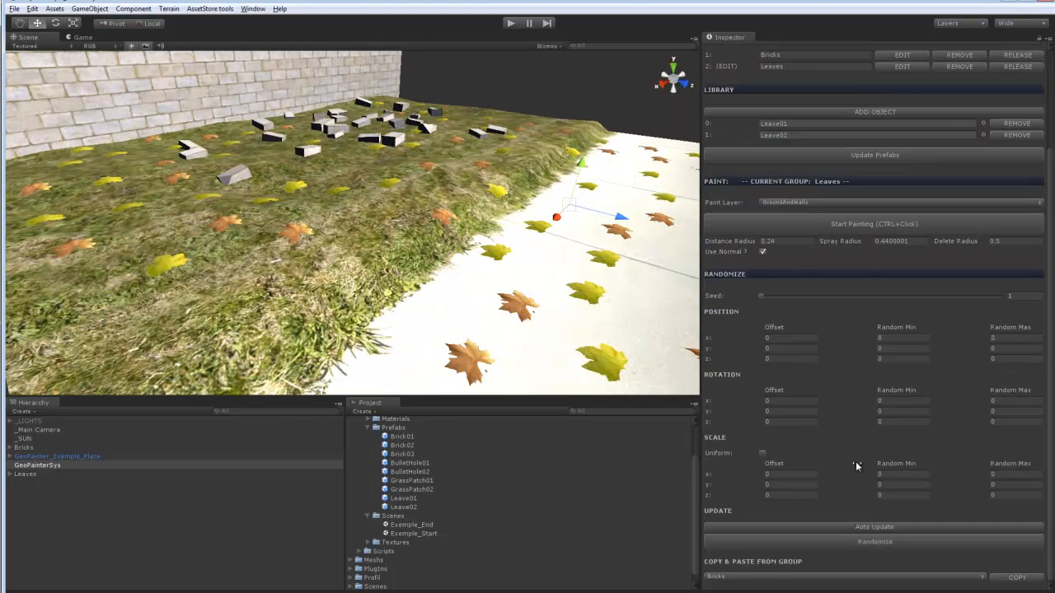
pyautogui.click(762, 459)
pyautogui.click(893, 494)
pyautogui.write('-0.2')
pyautogui.press('Tab')
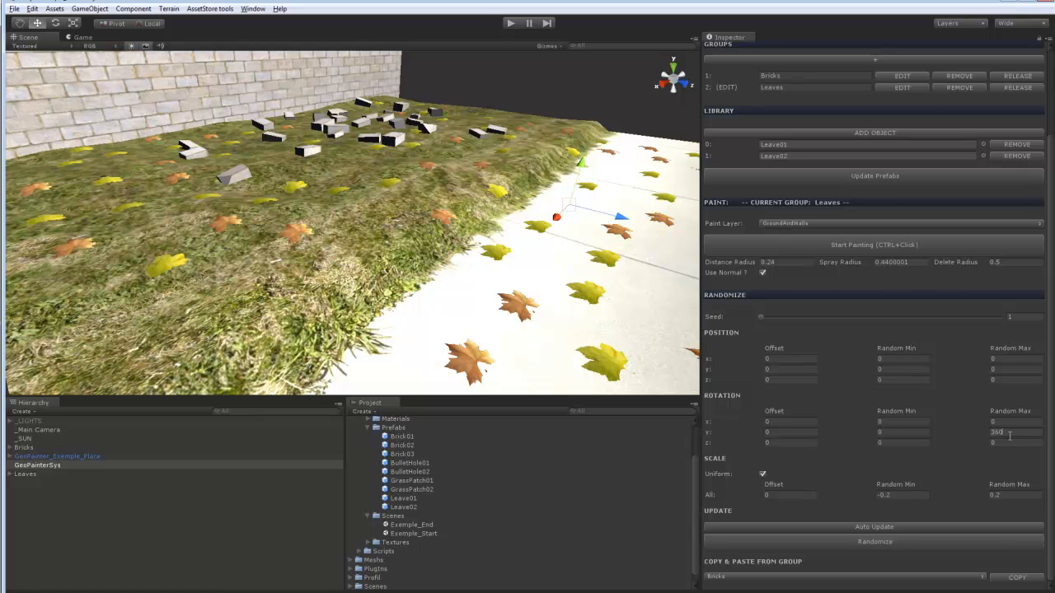
# - Apply the randomization to the leaves and inspect them on the grass and pavement
pyautogui.click(893, 541)
pyautogui.moveTo(439, 287); pyautogui.dragTo(432, 309, button='middle')
pyautogui.scroll(3, 432, 308)
pyautogui.scroll(2, 433, 310)
pyautogui.keyDown('alt'); pyautogui.moveTo(432, 310); pyautogui.dragTo(436, 288); pyautogui.keyUp('alt')
pyautogui.scroll(-8, 437, 280)
pyautogui.moveTo(478, 214); pyautogui.dragTo(412, 221, button='middle')
pyautogui.scroll(3, 329, 161)
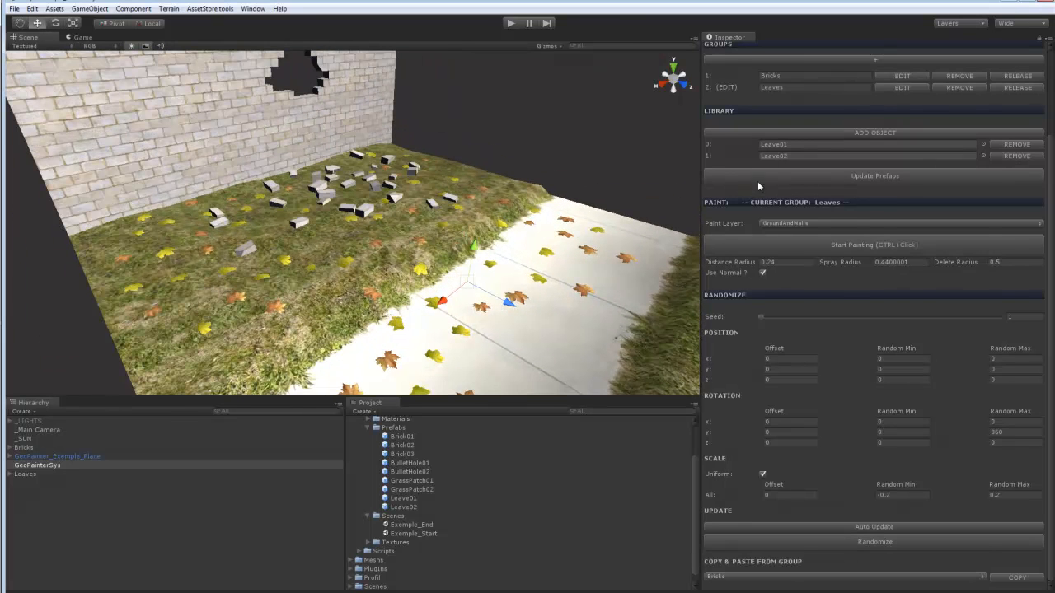
# - Add a third GeoPainter group and name it Bullet Holes
pyautogui.scroll(3, 802, 139)
pyautogui.click(868, 158)
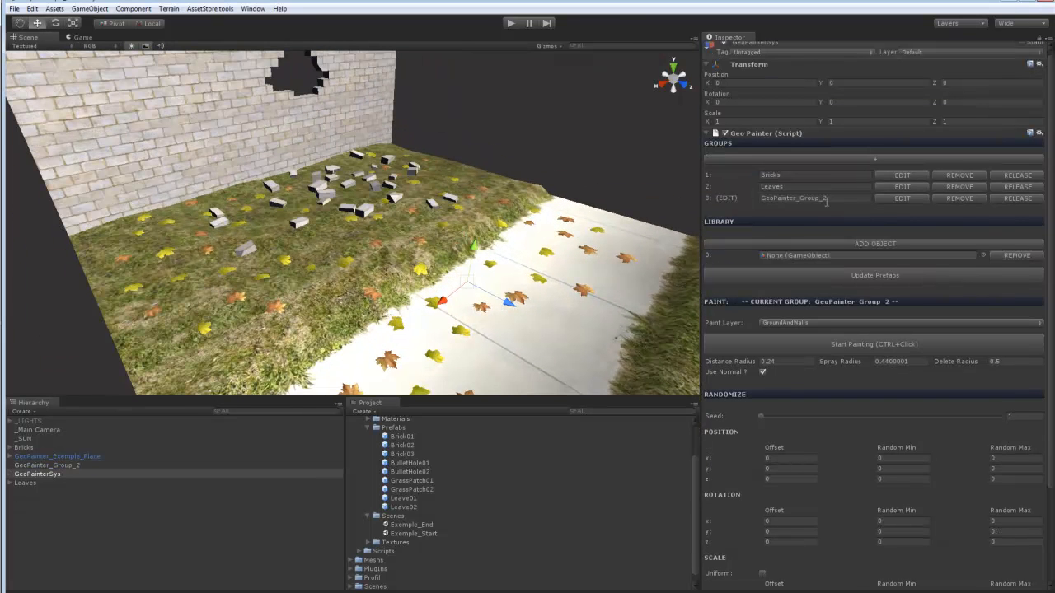
pyautogui.write('Bullet Holes')
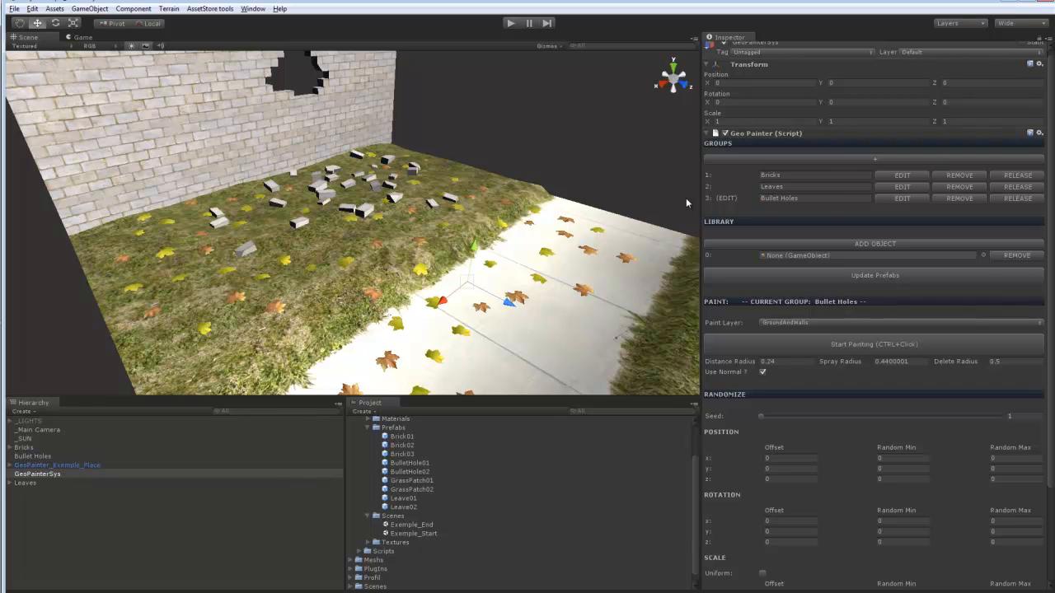
# - Add a second library slot to the Bullet Holes group and assign the BulletHole01 and BulletHole02 prefabs
pyautogui.click(865, 244)
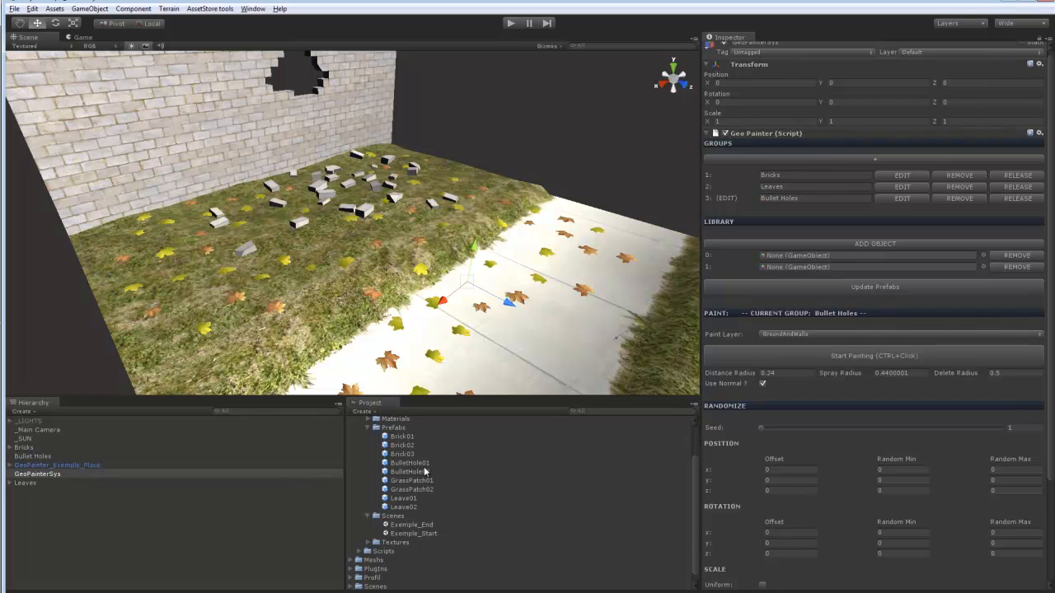
pyautogui.moveTo(426, 467); pyautogui.dragTo(796, 256)
pyautogui.moveTo(426, 473); pyautogui.dragTo(832, 268)
# - Paint several bullet holes on the brick wall beside the broken opening
pyautogui.click(877, 356)
pyautogui.moveTo(151, 148)
pyautogui.keyDown('alt'); pyautogui.mouseDown(button='middle')
pyautogui.moveTo(363, 308)
pyautogui.moveTo(503, 332)
pyautogui.moveTo(364, 244)
pyautogui.mouseUp(button='middle'); pyautogui.keyUp('alt')
pyautogui.keyDown('alt'); pyautogui.moveTo(365, 245); pyautogui.dragTo(305, 194); pyautogui.keyUp('alt')
pyautogui.moveTo(258, 118); pyautogui.dragTo(290, 202)
pyautogui.moveTo(290, 202); pyautogui.dragTo(376, 252, button='middle')
pyautogui.scroll(4, 376, 239)
pyautogui.scroll(-3, 376, 229)
pyautogui.keyDown('alt'); pyautogui.moveTo(380, 223); pyautogui.dragTo(457, 221); pyautogui.keyUp('alt')
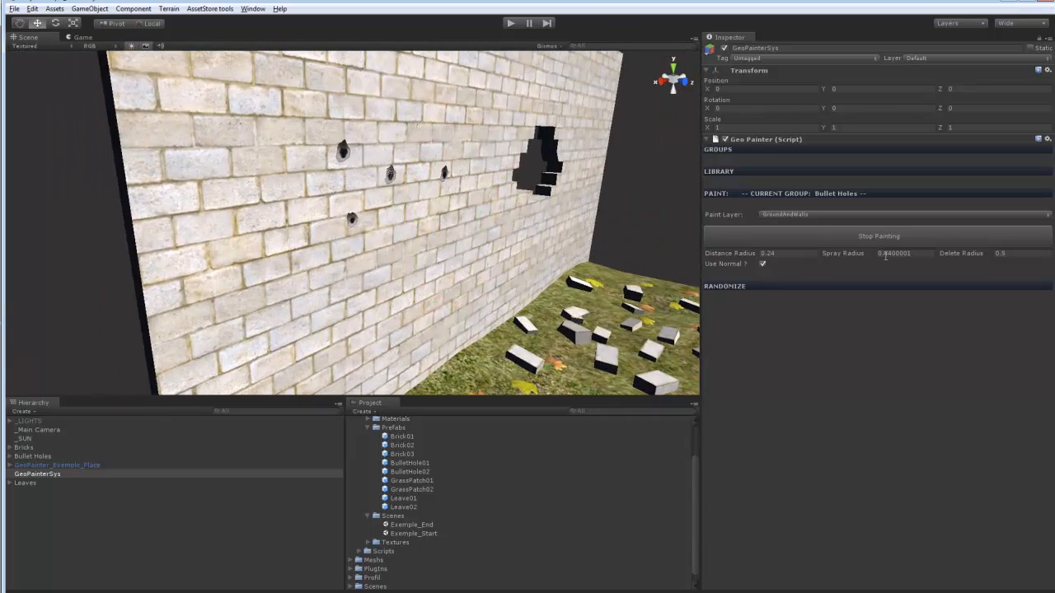
# - Stop painting and turn on Auto Update for the Bullet Holes group's randomization
pyautogui.click(847, 238)
pyautogui.scroll(-3, 793, 460)
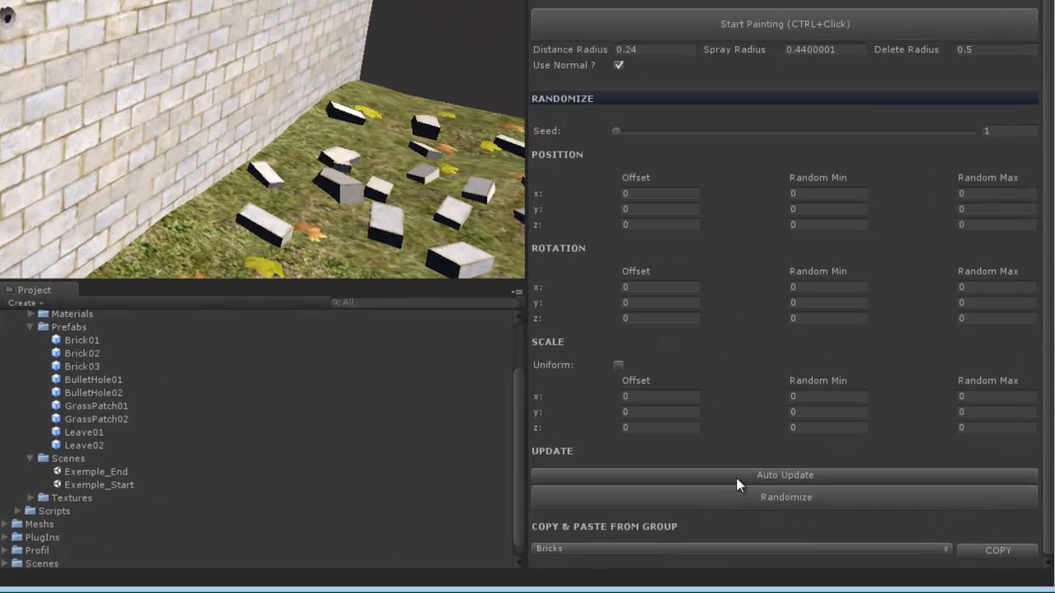
pyautogui.click(842, 526)
# - Try small Y rotation offsets from 0.01 to 0.05 on the bullet holes and reset the offset to 0
pyautogui.click(563, 305)
pyautogui.write('.01')
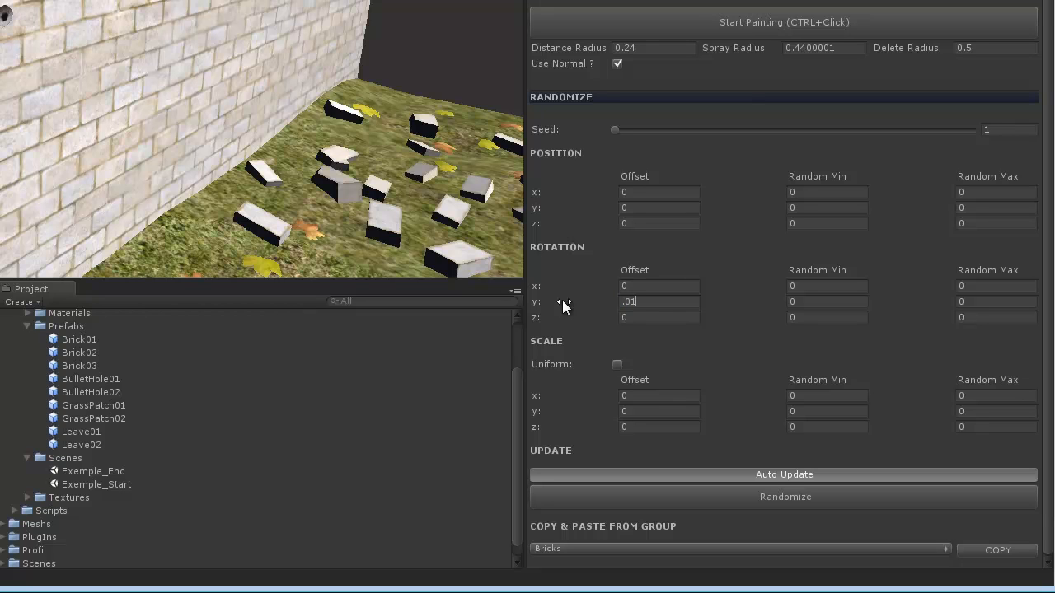
pyautogui.press('BackSpace')
pyautogui.write('3')
pyautogui.press('BackSpace')
pyautogui.write('4')
pyautogui.press('BackSpace')
pyautogui.write('5')
pyautogui.press('Return')
pyautogui.click(660, 302)
pyautogui.write('-')
pyautogui.write('0')
# - Set the bullet holes' Y position offset to 0.01 and their random maximum Y rotation to 360
pyautogui.click(642, 207)
pyautogui.write('.01')
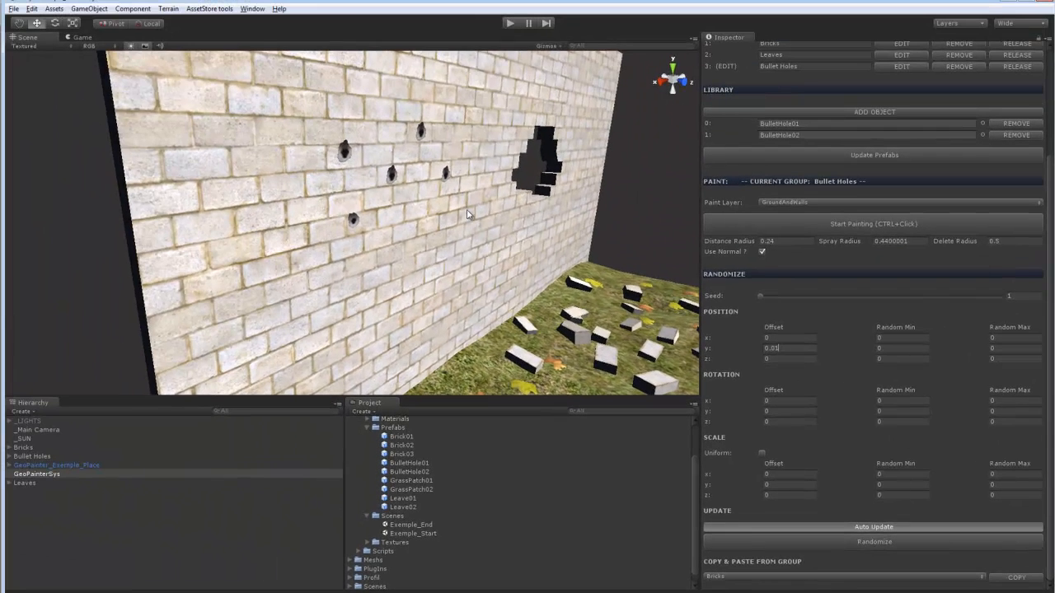
pyautogui.keyDown('alt'); pyautogui.moveTo(476, 237); pyautogui.dragTo(349, 219); pyautogui.keyUp('alt')
pyautogui.click(1003, 414)
pyautogui.write('30')
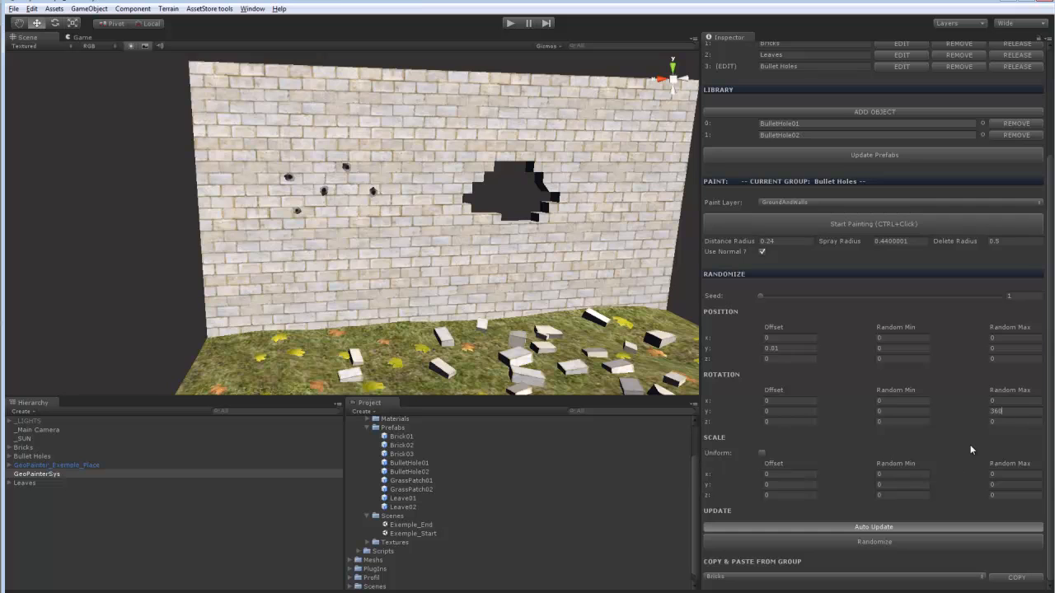
pyautogui.click(904, 494)
pyautogui.click(761, 454)
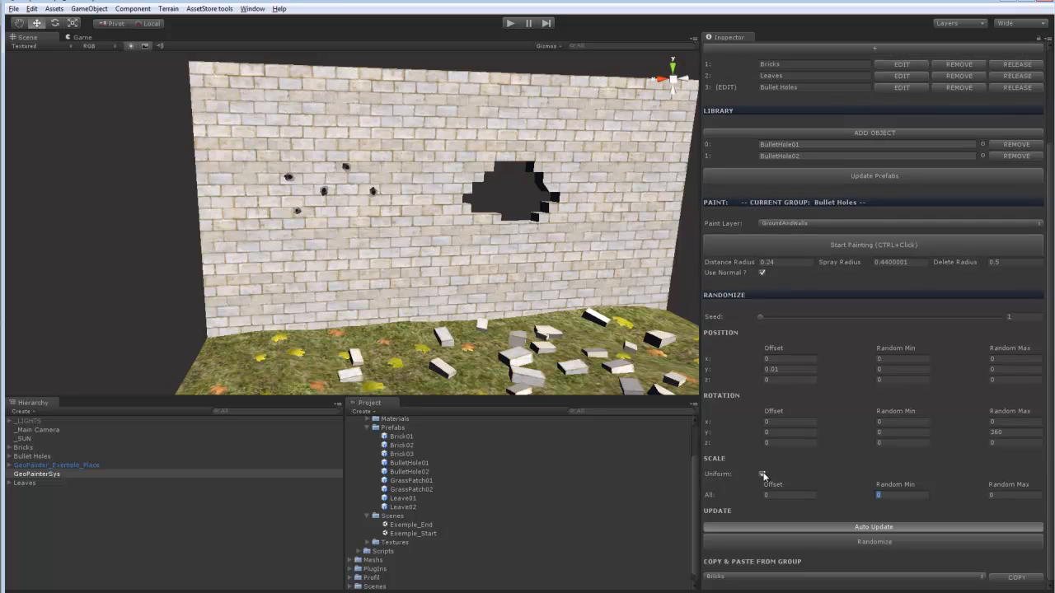
pyautogui.click(762, 475)
# - Set the bullet holes' random minimum X scale to -0.2
pyautogui.moveTo(386, 210); pyautogui.dragTo(457, 215, button='middle')
pyautogui.scroll(4, 456, 214)
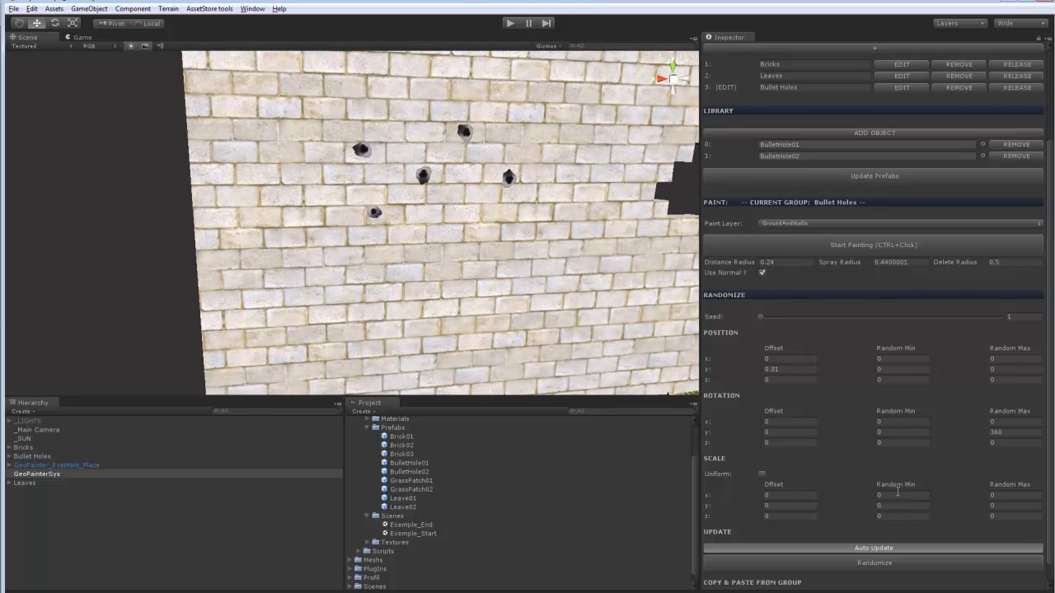
pyautogui.write('-1')
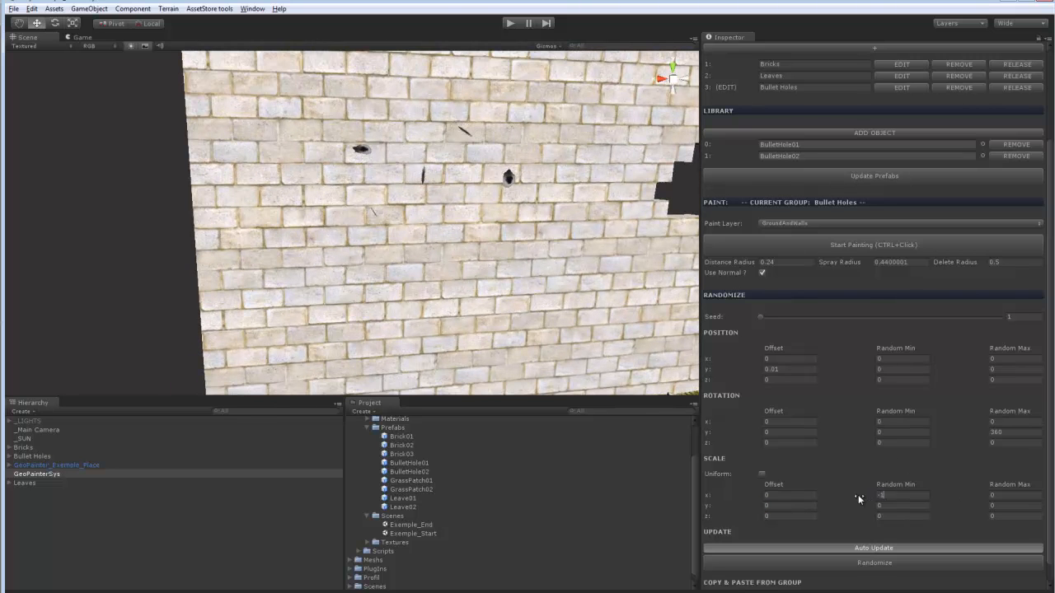
pyautogui.press('BackSpace')
pyautogui.write('0.1')
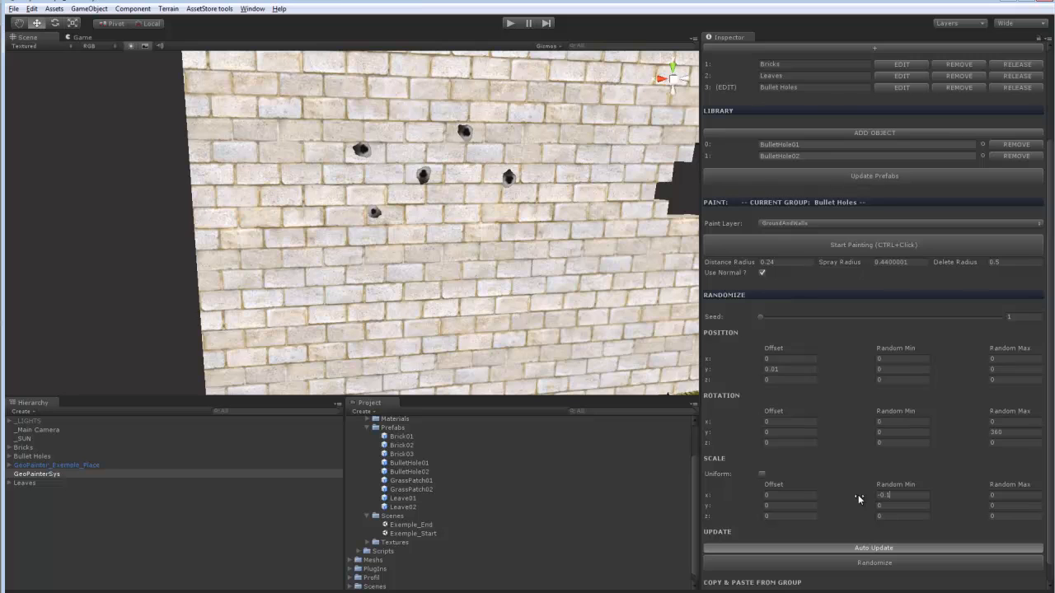
pyautogui.press('BackSpace')
pyautogui.write('3')
pyautogui.press('BackSpace')
pyautogui.write('2')
# - Set the bullet holes' random minimum scale to -0.4 on Y and -0.2 on Z
pyautogui.click(895, 505)
pyautogui.write('-0.6')
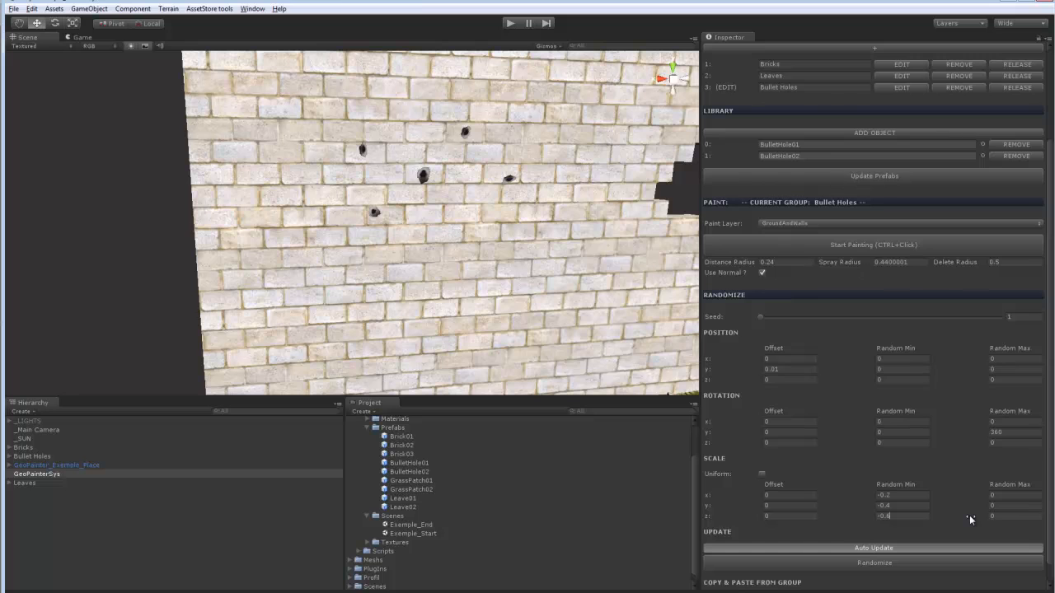
pyautogui.press('BackSpace')
pyautogui.press('BackSpace')
pyautogui.write('.2')
# - Set the bullet holes' random maximum scale to 0.2 on X, 0.4 on Y and 0.2 on Z
pyautogui.click(1007, 495)
pyautogui.write('.2')
pyautogui.press('Tab')
pyautogui.write('.2')
pyautogui.keyDown('alt'); pyautogui.moveTo(330, 247); pyautogui.dragTo(384, 255); pyautogui.keyUp('alt')
pyautogui.scroll(-5, 384, 254)
pyautogui.scroll(3, 357, 237)
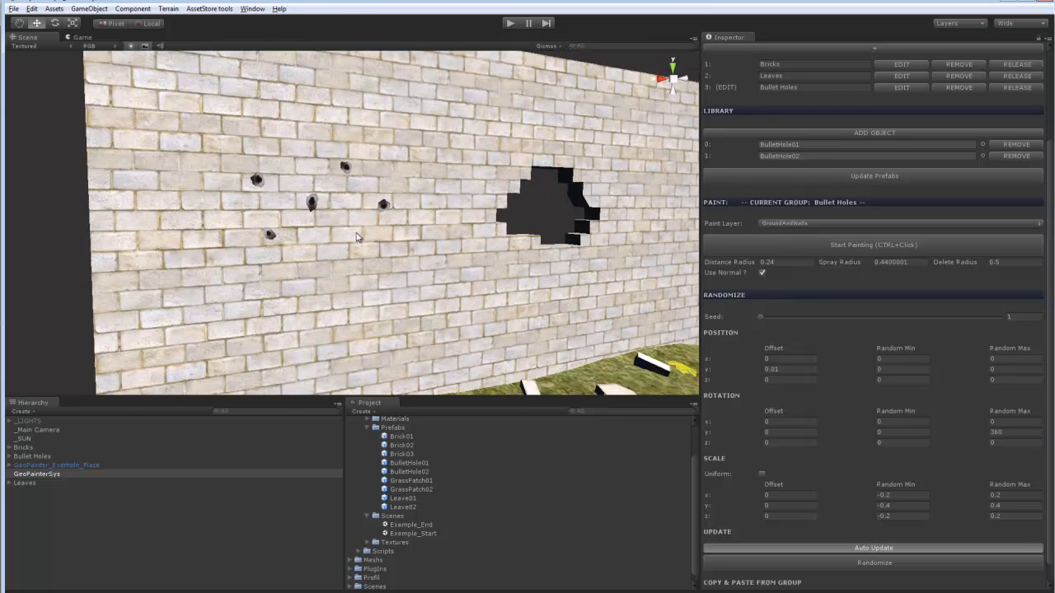
# - Delete the existing bullet holes with the brush and paint a new spread of them across the wall around the opening
pyautogui.click(1002, 241)
pyautogui.keyDown('shift'); pyautogui.click(313, 198); pyautogui.keyUp('shift')
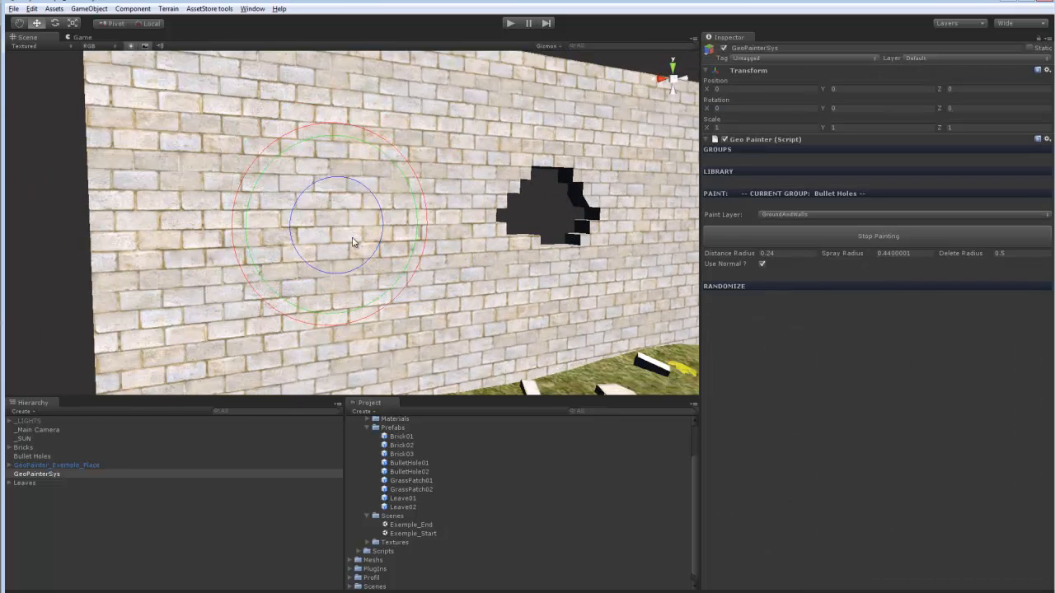
pyautogui.scroll(-3, 318, 222)
pyautogui.moveTo(417, 190)
pyautogui.keyDown('ctrl'); pyautogui.mouseDown()
pyautogui.moveTo(406, 234)
pyautogui.moveTo(329, 263)
pyautogui.moveTo(317, 190)
pyautogui.moveTo(374, 161)
pyautogui.moveTo(504, 149)
pyautogui.moveTo(560, 169)
pyautogui.moveTo(548, 251)
pyautogui.moveTo(327, 303)
pyautogui.mouseUp(); pyautogui.keyUp('ctrl')
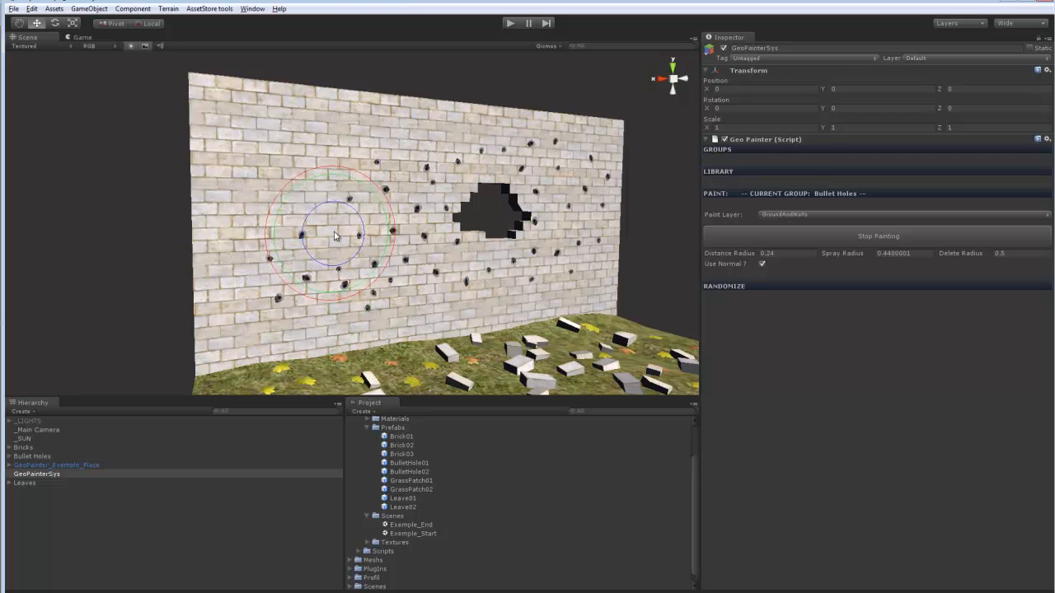
# - Reduce the distance radius to 0.2 and the spray radius to about 0.32, then fill the sparse side of the wall with more bullet holes
pyautogui.keyDown('ctrl'); pyautogui.scroll(-2, 334, 165); pyautogui.keyUp('ctrl')
pyautogui.keyDown('ctrl'); pyautogui.keyDown('shift'); pyautogui.scroll(-3, 339, 165); pyautogui.keyUp('shift'); pyautogui.keyUp('ctrl')
pyautogui.keyDown('ctrl'); pyautogui.keyDown('shift'); pyautogui.scroll(-3, 360, 154); pyautogui.keyUp('shift'); pyautogui.keyUp('ctrl')
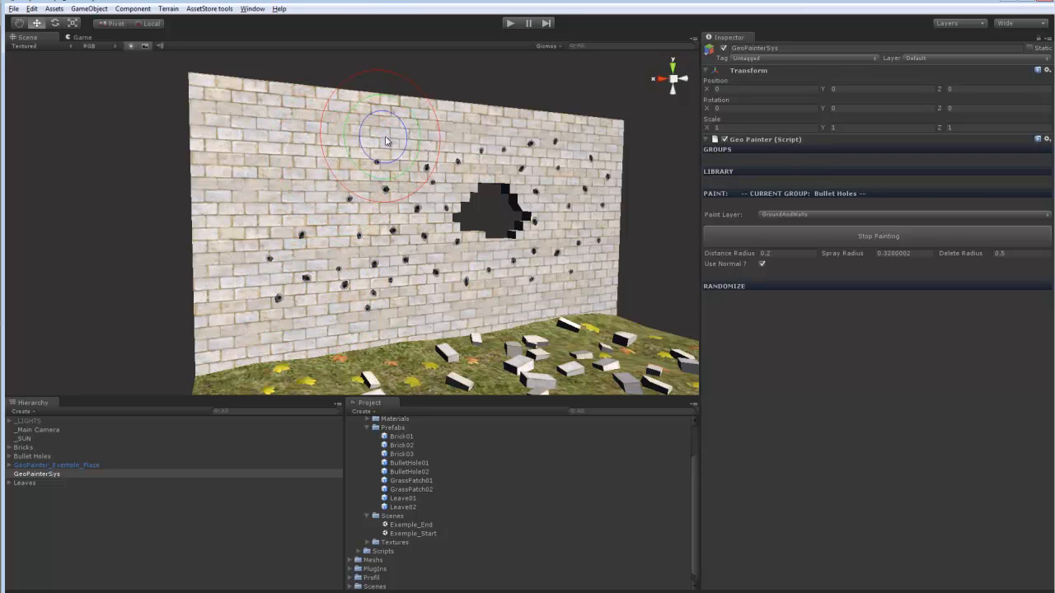
pyautogui.moveTo(398, 131)
pyautogui.mouseDown()
pyautogui.moveTo(356, 147)
pyautogui.moveTo(271, 220)
pyautogui.moveTo(254, 266)
pyautogui.mouseUp()
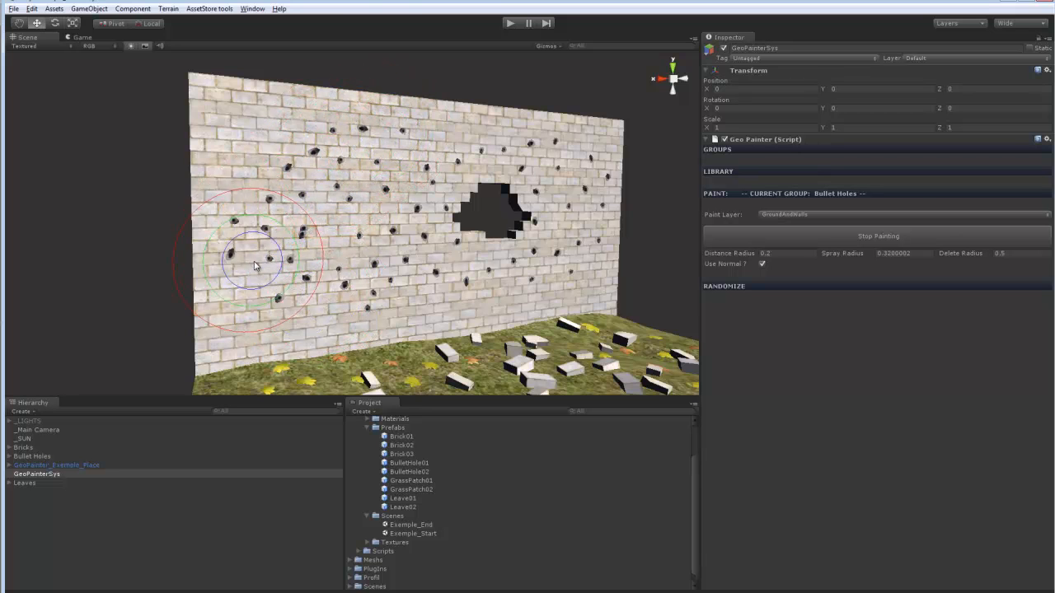
pyautogui.scroll(-8, 433, 297)
pyautogui.keyDown('alt'); pyautogui.moveTo(419, 245); pyautogui.dragTo(436, 247); pyautogui.keyUp('alt')
pyautogui.scroll(3, 436, 251)
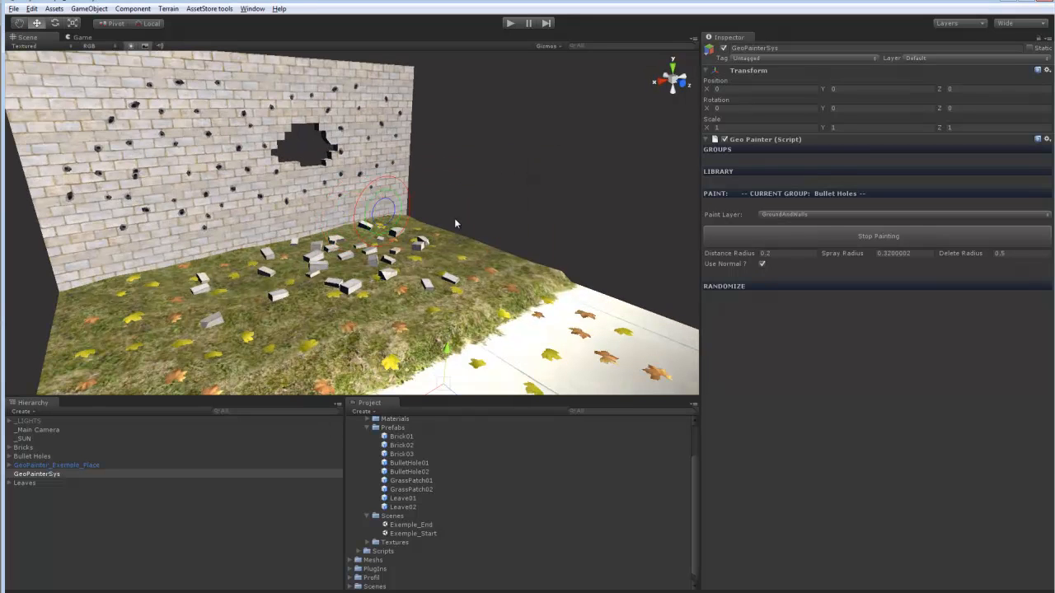
pyautogui.click(866, 234)
# - Add a new group named Grass01 and assign the GrassPatch01 prefab to its library
pyautogui.keyDown('alt'); pyautogui.moveTo(529, 241); pyautogui.dragTo(475, 205); pyautogui.keyUp('alt')
pyautogui.scroll(2, 475, 203)
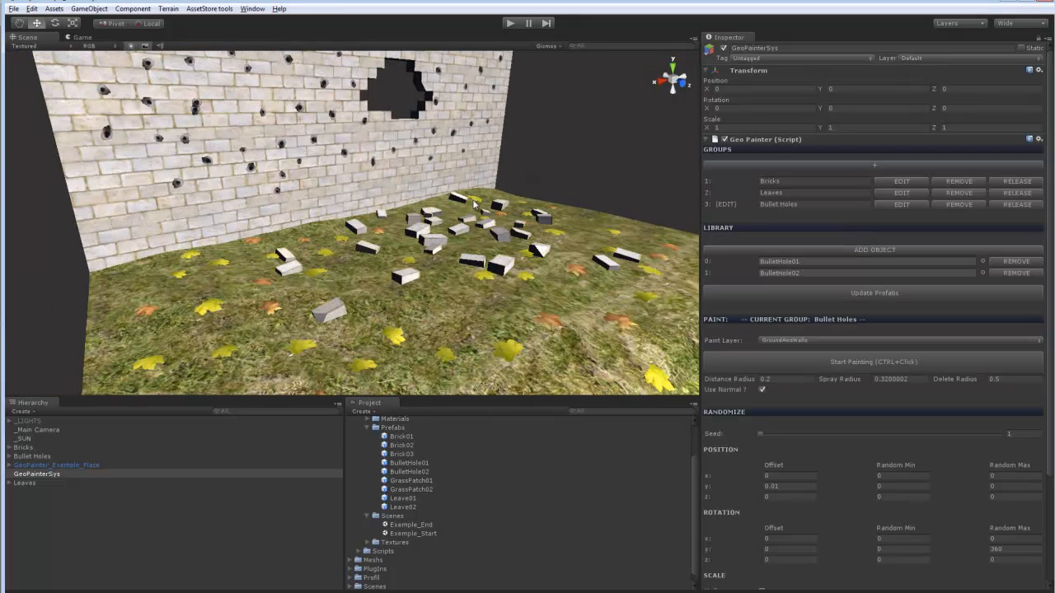
pyautogui.click(859, 167)
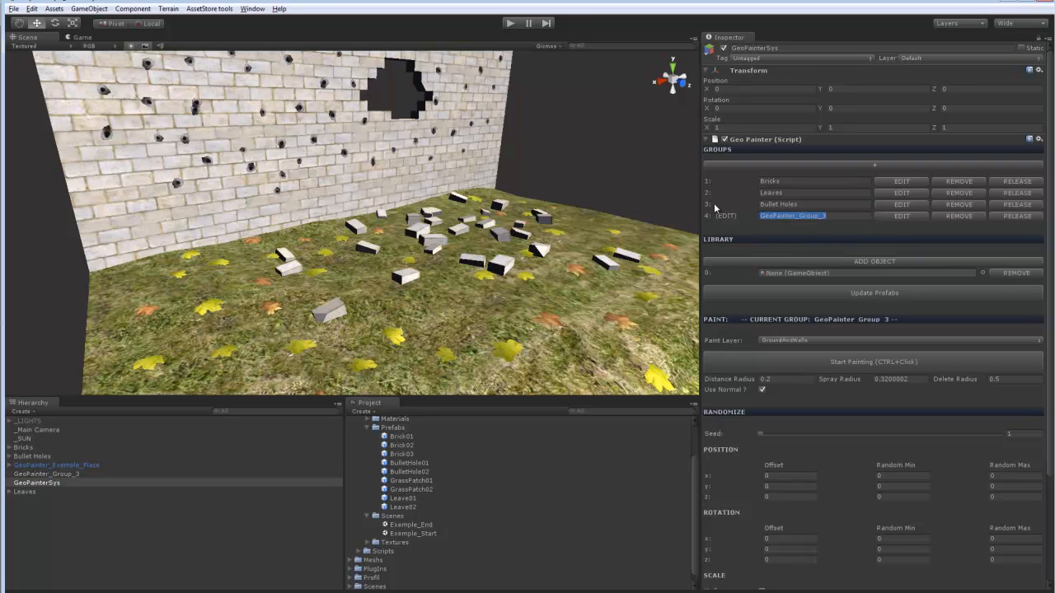
pyautogui.write('Grass01')
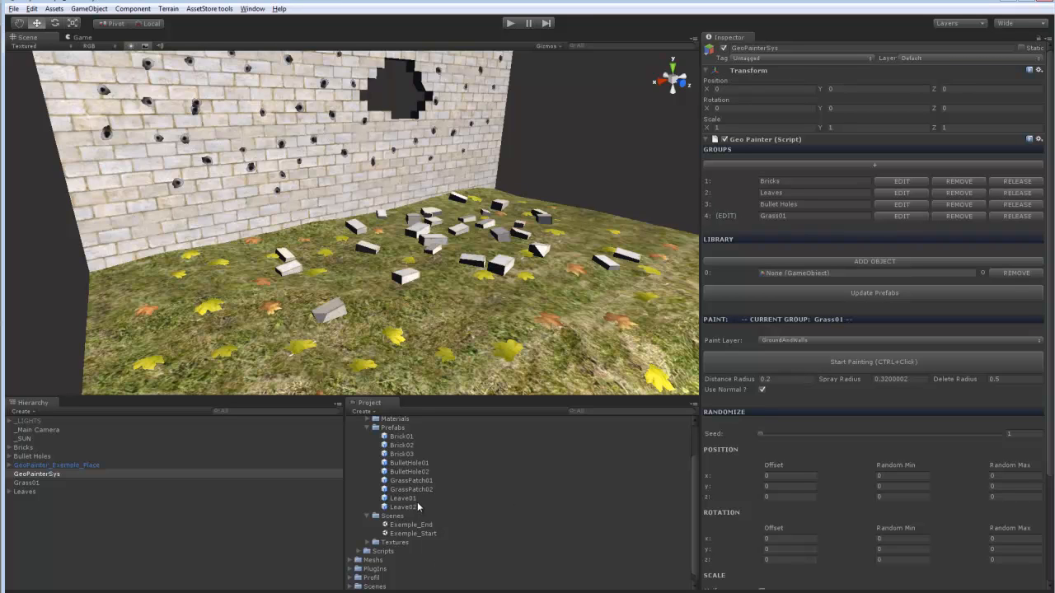
pyautogui.moveTo(778, 387); pyautogui.dragTo(824, 278)
# - Paint grass patches over the lawns on both sides of the path, then stop painting
pyautogui.click(842, 366)
pyautogui.scroll(-5, 445, 206)
pyautogui.keyDown('alt'); pyautogui.moveTo(436, 149); pyautogui.dragTo(418, 185); pyautogui.keyUp('alt')
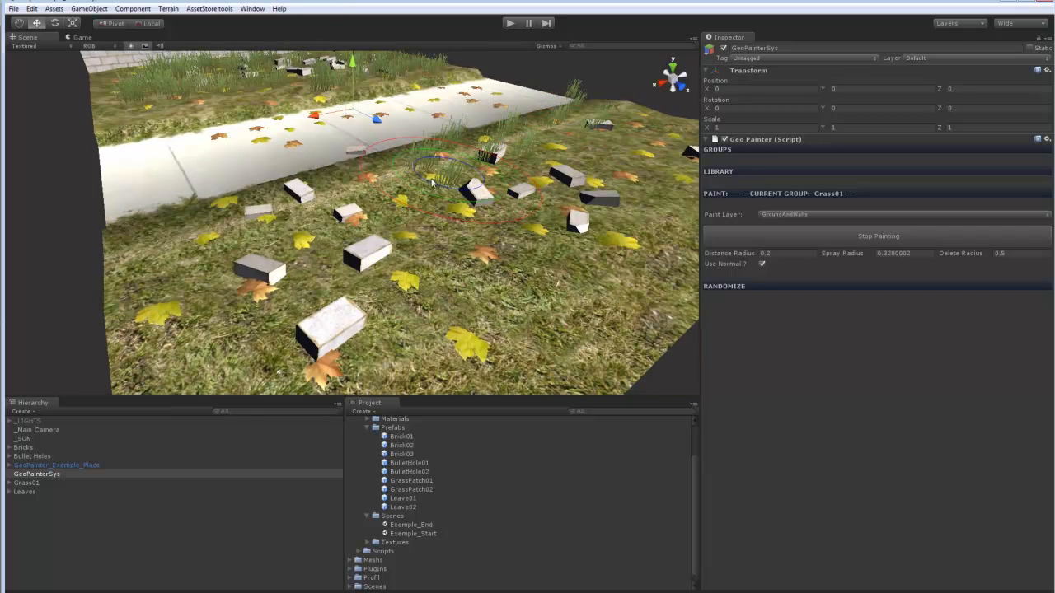
pyautogui.moveTo(485, 150); pyautogui.dragTo(274, 276)
pyautogui.scroll(-2, 274, 276)
pyautogui.scroll(-2, 485, 254)
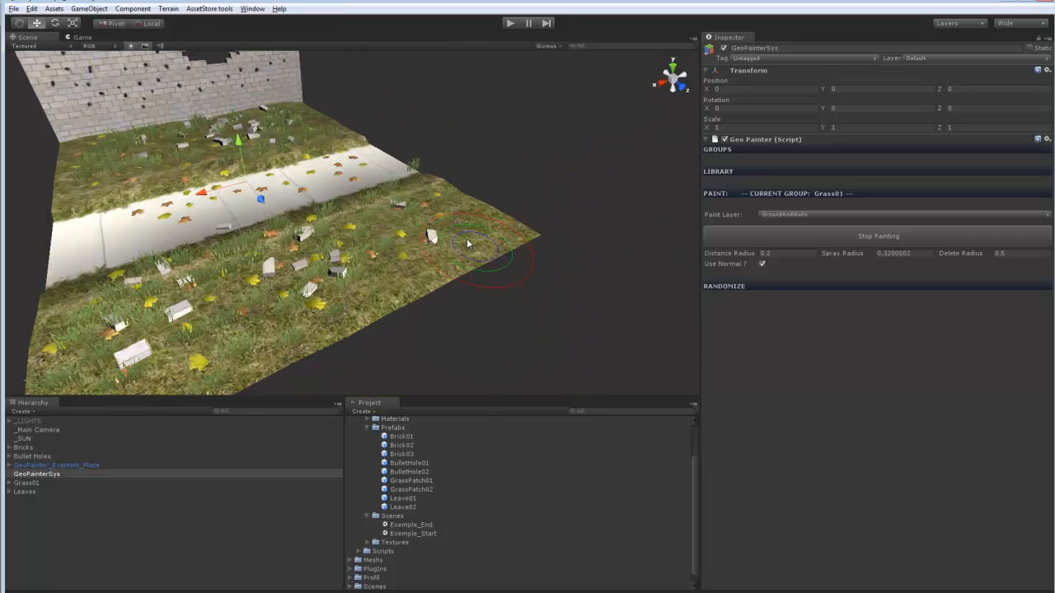
pyautogui.moveTo(319, 272); pyautogui.dragTo(432, 307, button='middle')
pyautogui.scroll(5, 433, 306)
pyautogui.moveTo(366, 198); pyautogui.dragTo(446, 239, button='middle')
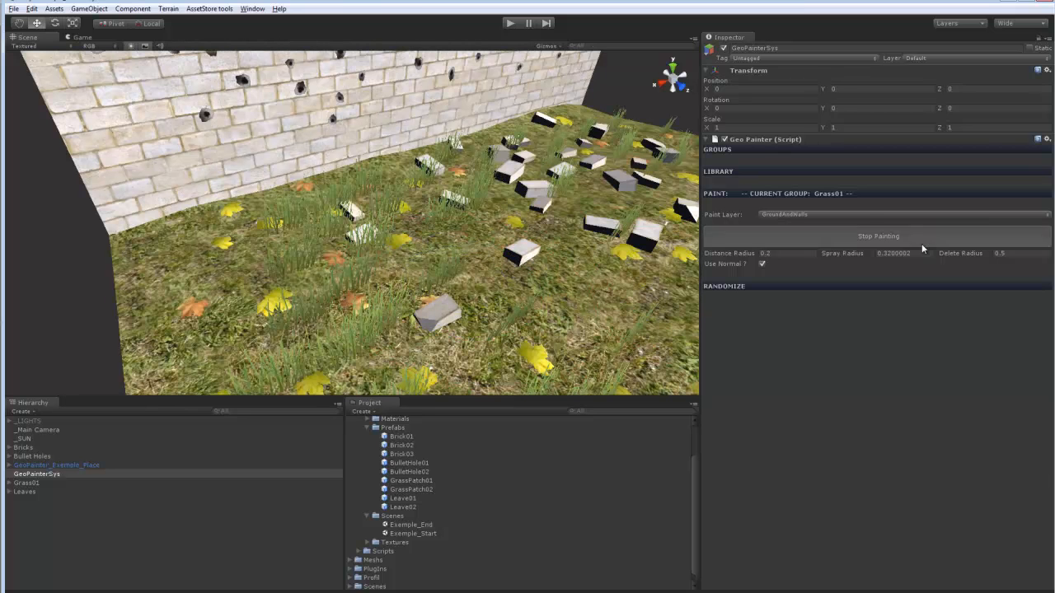
pyautogui.click(921, 242)
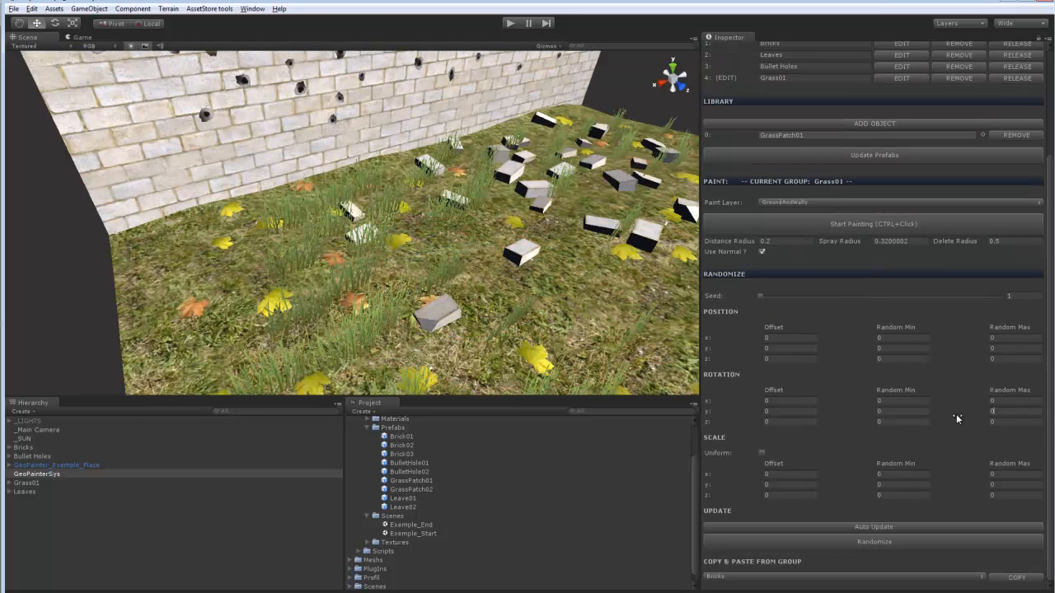
# - Set the Grass01 group's random maximum Y rotation to 360 and randomize it
pyautogui.write('360')
pyautogui.click(836, 541)
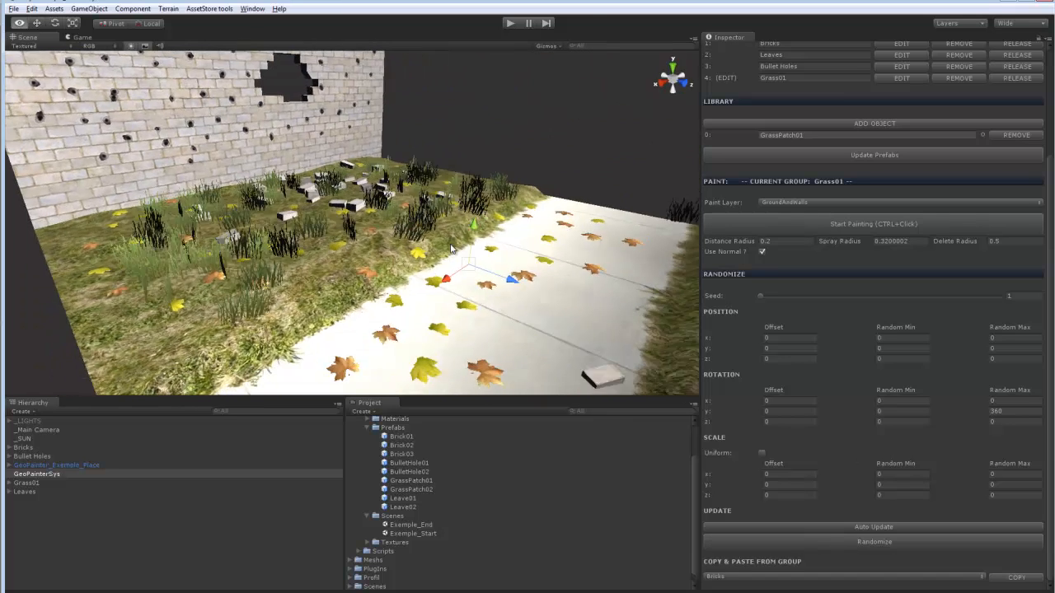
pyautogui.keyDown('alt'); pyautogui.moveTo(451, 249); pyautogui.dragTo(453, 248); pyautogui.keyUp('alt')
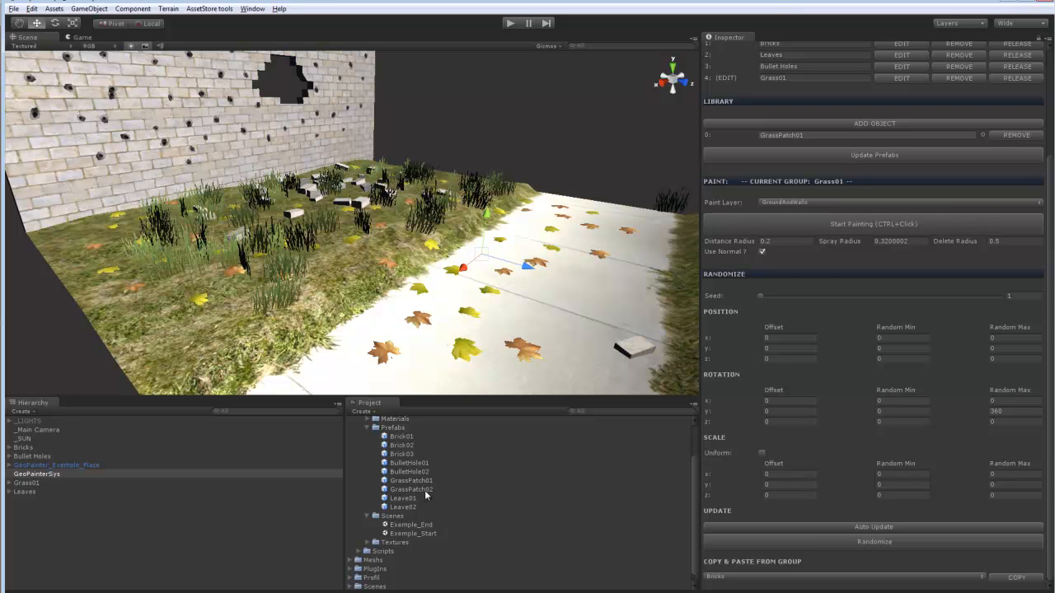
# - Add another group named Grass02 and assign the GrassPatch02 prefab to its library
pyautogui.scroll(4, 815, 165)
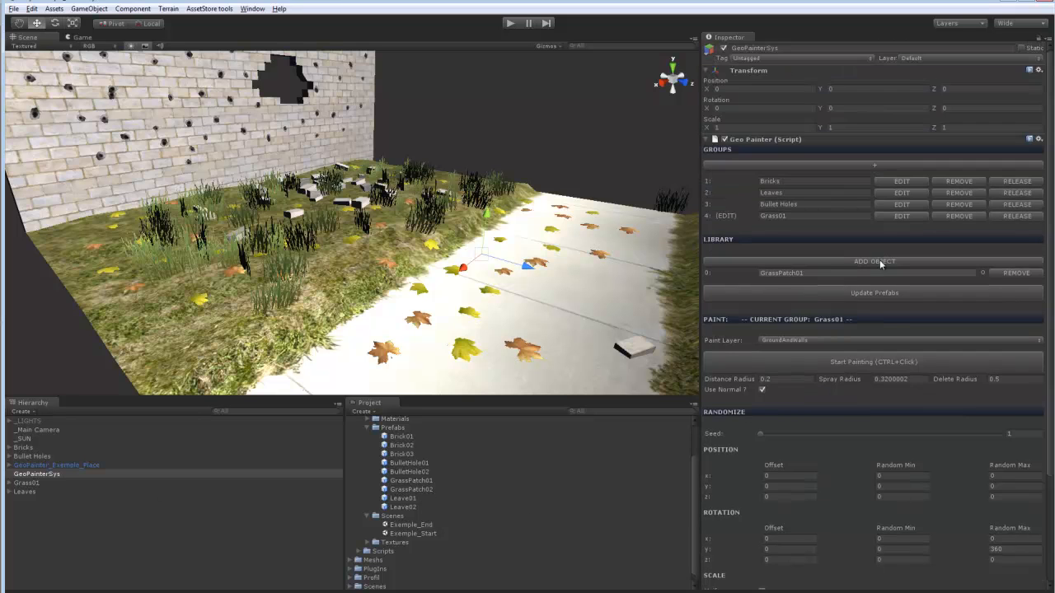
pyautogui.click(828, 165)
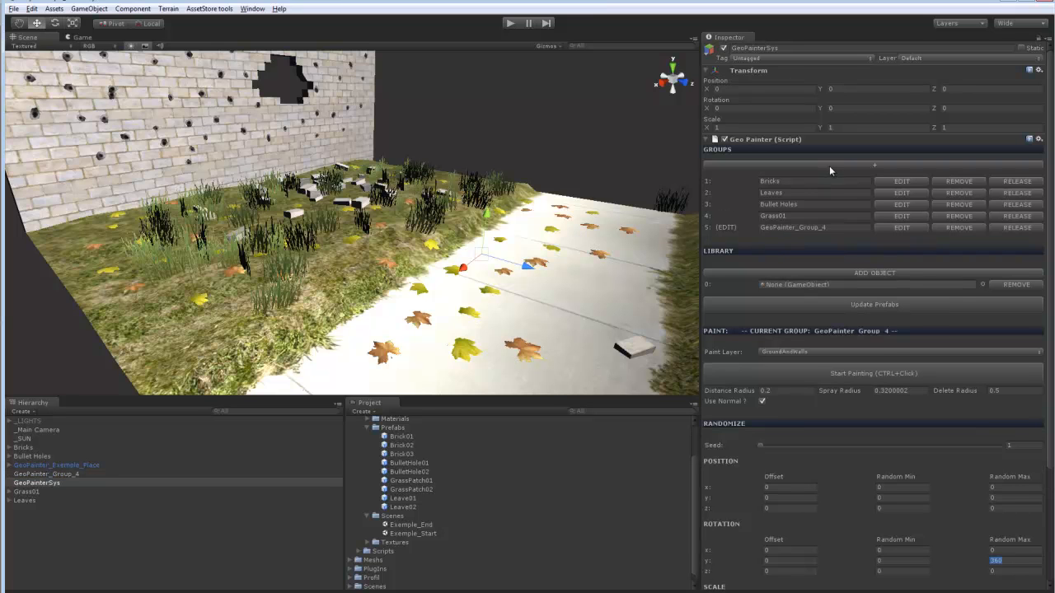
pyautogui.click(814, 227)
pyautogui.write('Gr')
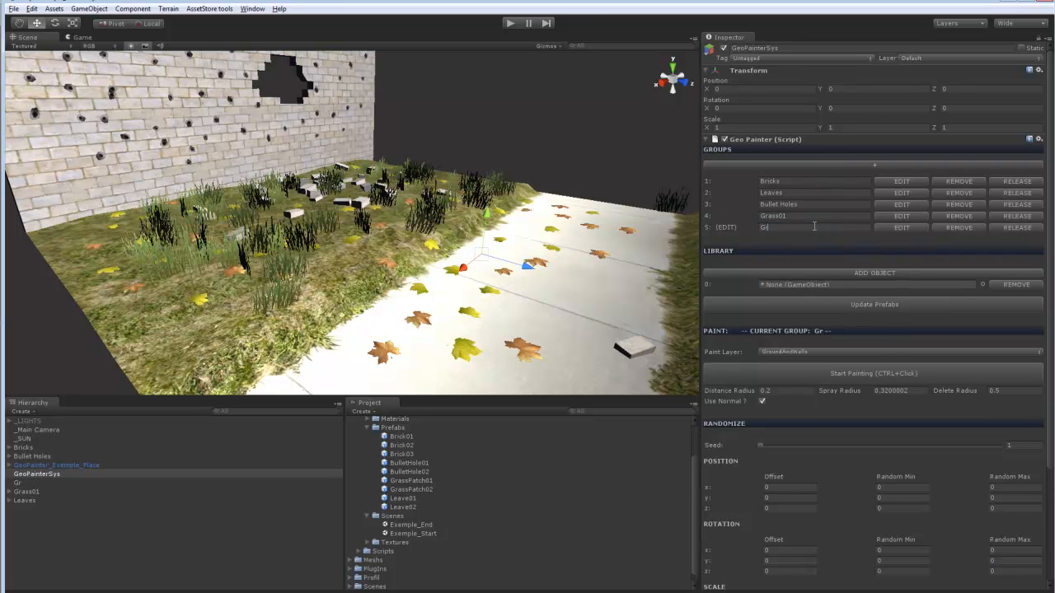
pyautogui.write('ass02')
pyautogui.scroll(-5, 826, 244)
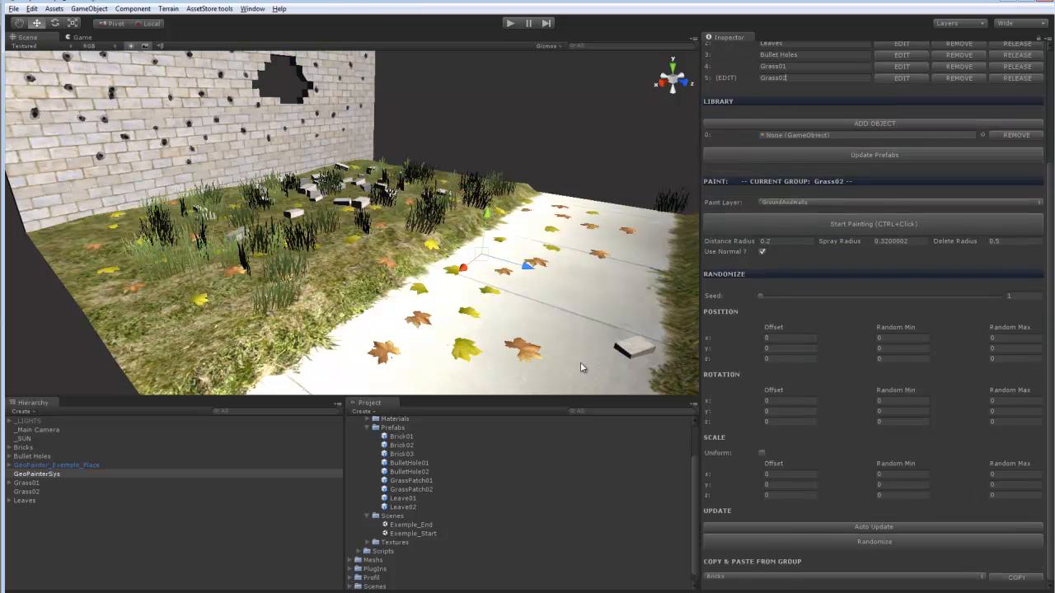
pyautogui.moveTo(426, 493); pyautogui.dragTo(811, 133)
# - Switch back to editing the Grass01 group and turn on its Auto Update
pyautogui.scroll(-2, 441, 202)
pyautogui.scroll(3, 449, 198)
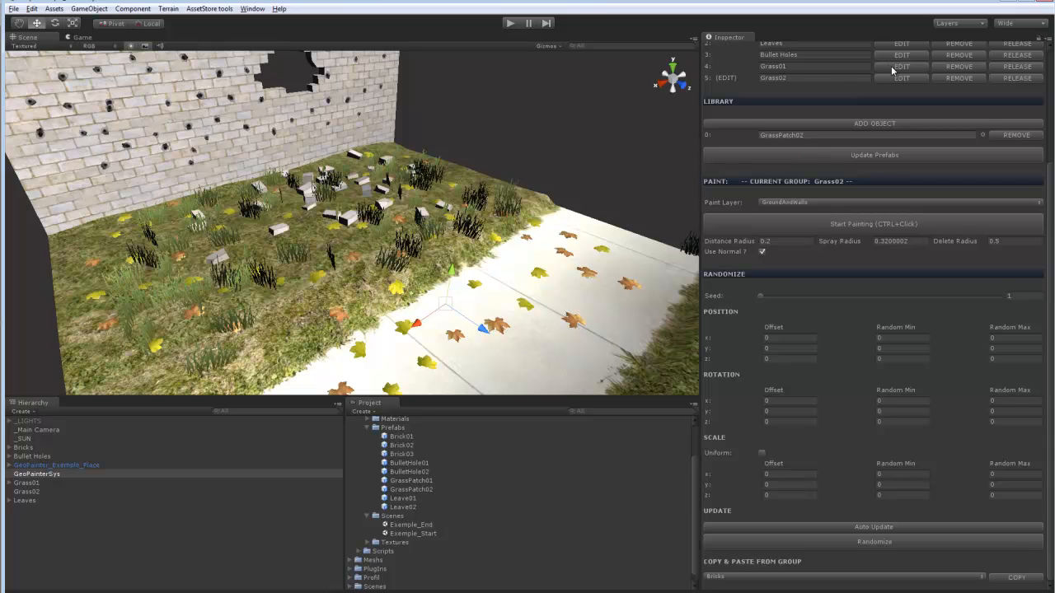
pyautogui.scroll(3, 890, 66)
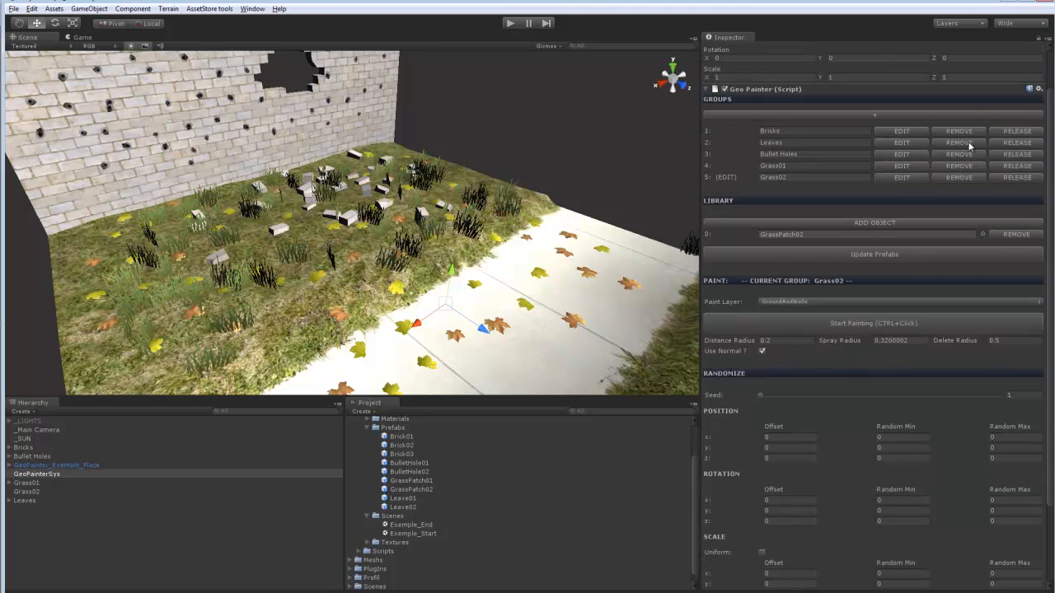
pyautogui.click(913, 167)
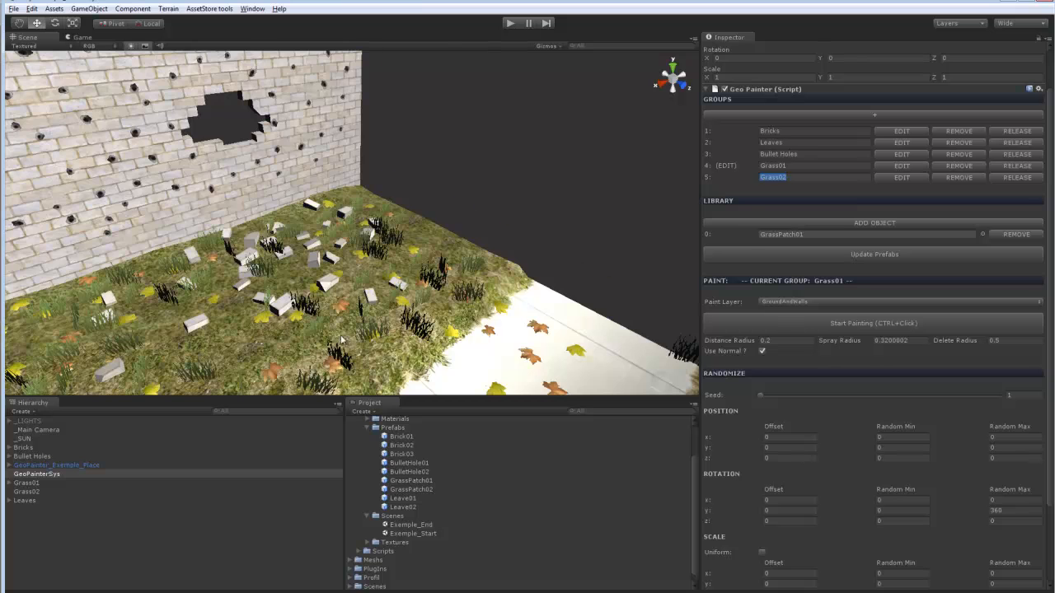
pyautogui.moveTo(340, 342); pyautogui.dragTo(438, 228, button='middle')
pyautogui.scroll(-3, 440, 230)
pyautogui.scroll(3, 503, 296)
pyautogui.scroll(-3, 840, 431)
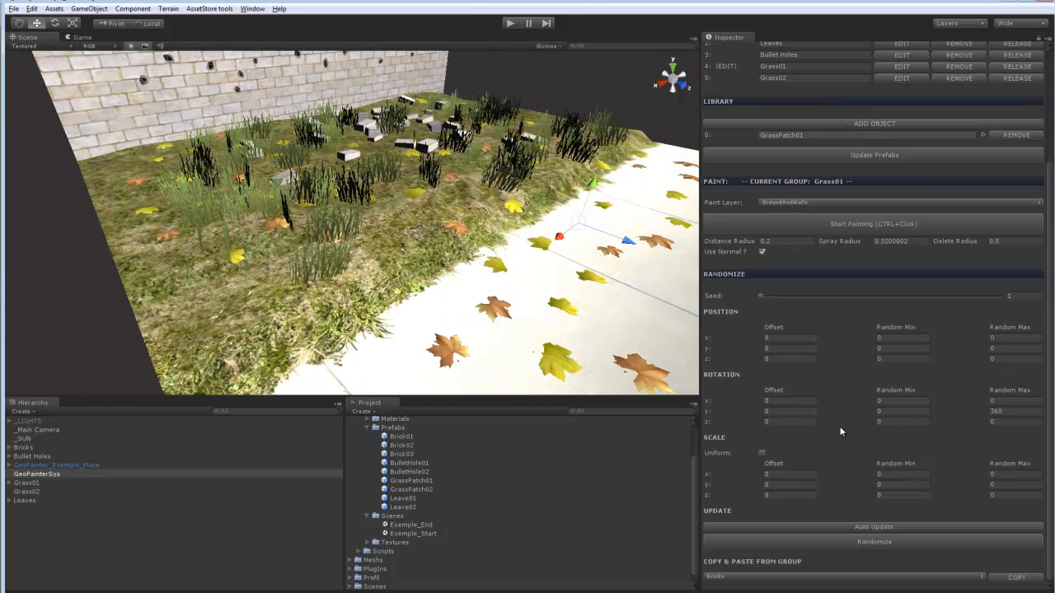
pyautogui.click(853, 526)
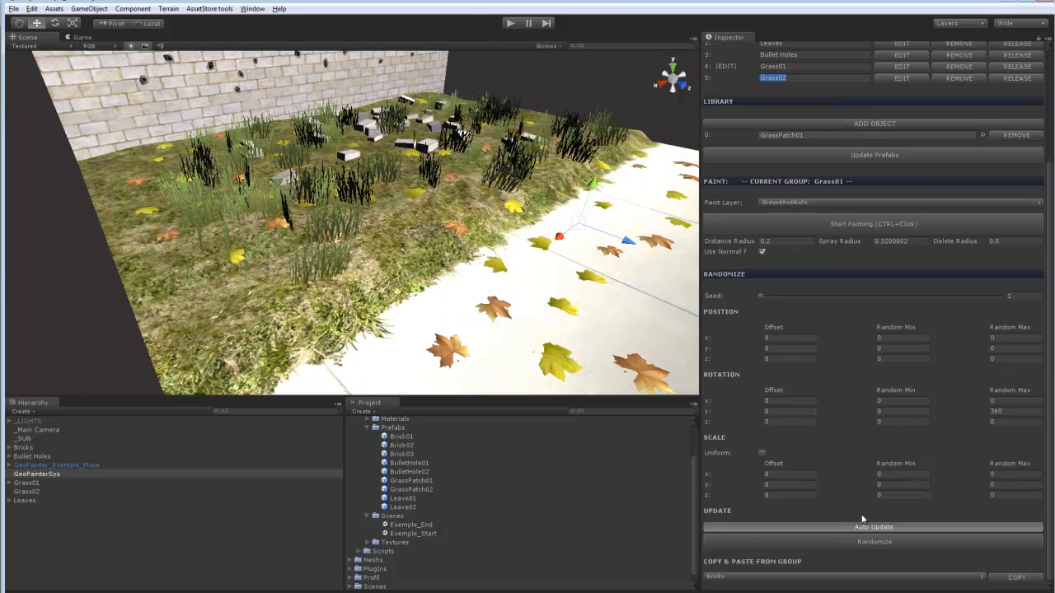
# - Enable uniform scale for Grass01 with a random minimum of -0.1 and a random maximum of 0.3
pyautogui.click(762, 454)
pyautogui.write('-0.1')
pyautogui.press('Tab')
pyautogui.write('.3')
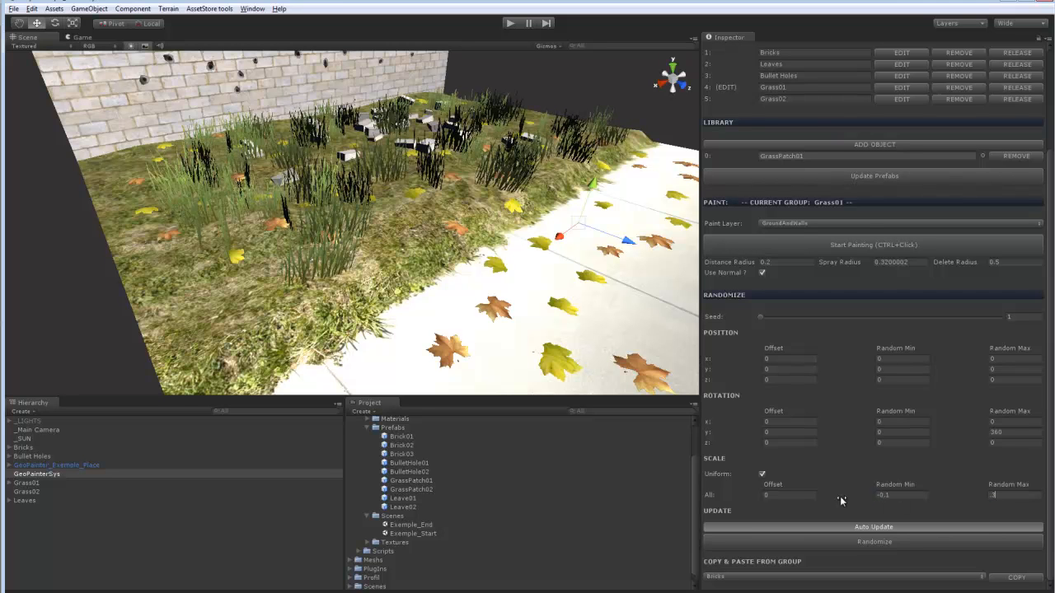
# - Set the Grass01 group's Y position offset to -0.05 to sink the patches into the ground
pyautogui.click(893, 432)
pyautogui.click(783, 369)
pyautogui.write('-')
pyautogui.write('.05')
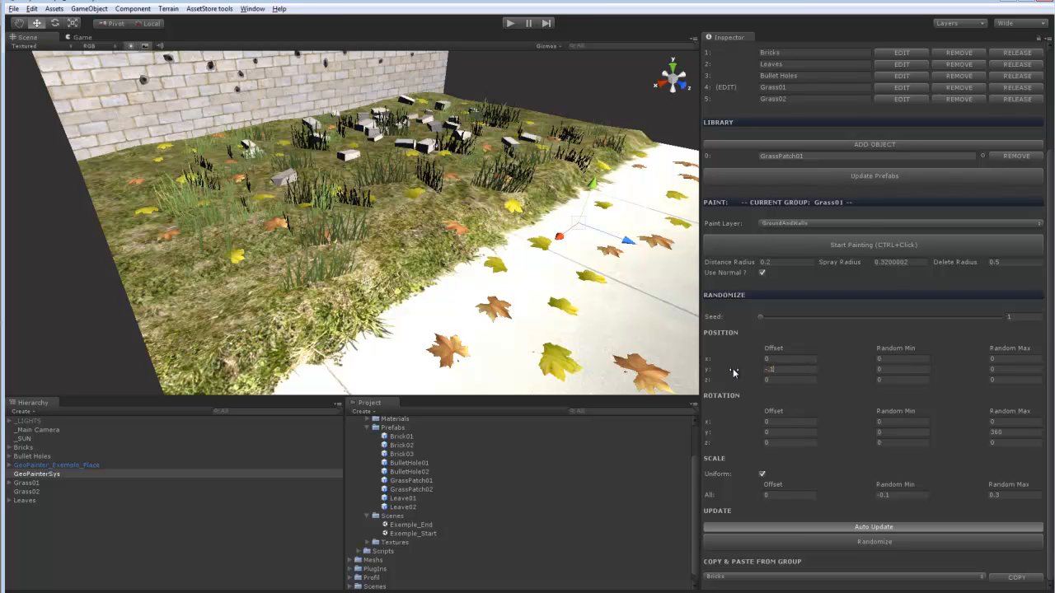
pyautogui.moveTo(355, 157); pyautogui.dragTo(358, 190, button='middle')
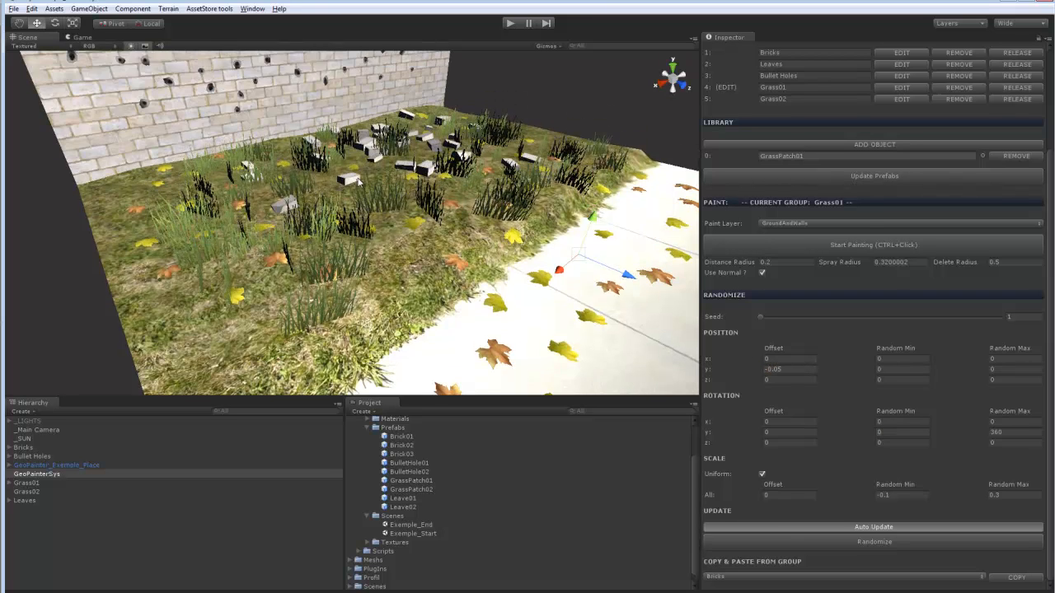
pyautogui.scroll(5, 379, 173)
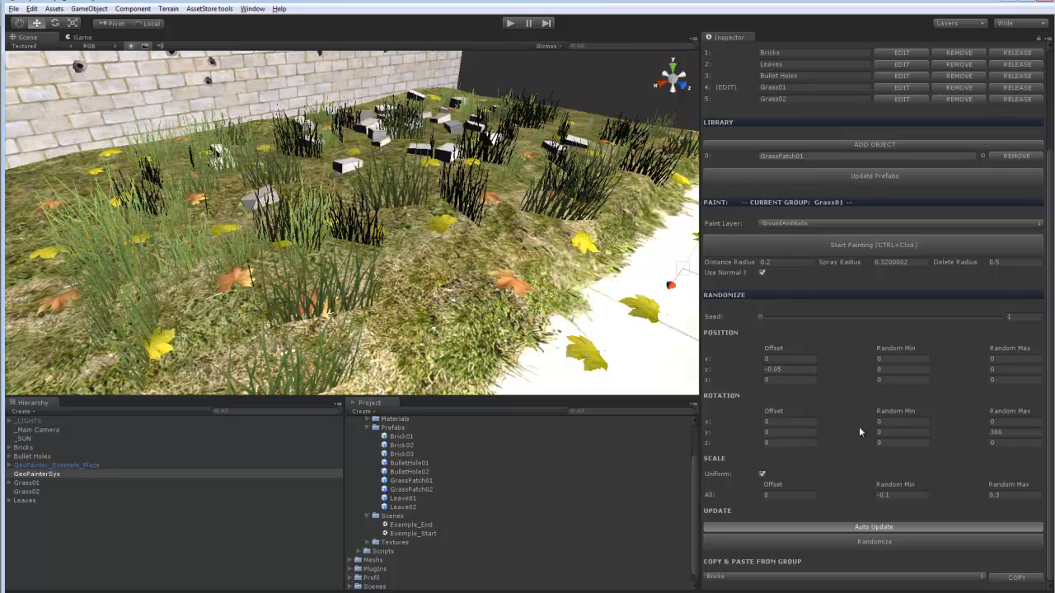
# - Give the Grass01 group an X rotation random minimum of -20 and a random maximum of about 19.8
pyautogui.moveTo(860, 429); pyautogui.dragTo(299, 424)
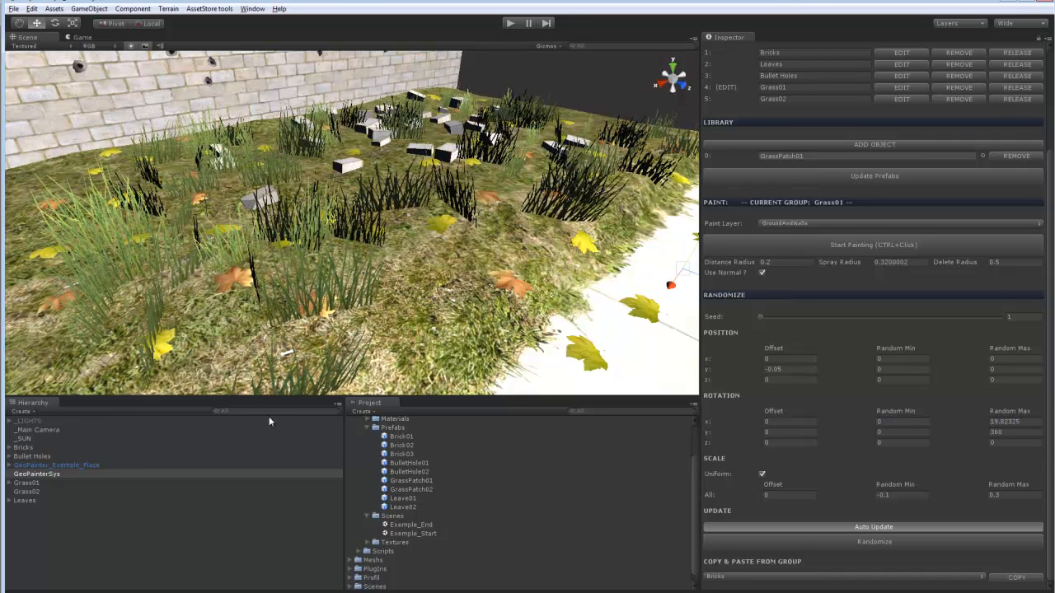
pyautogui.click(887, 420)
pyautogui.write('-20')
# - Set the Grass01 group's Z rotation random minimum to -10 and random maximum to 10
pyautogui.click(890, 442)
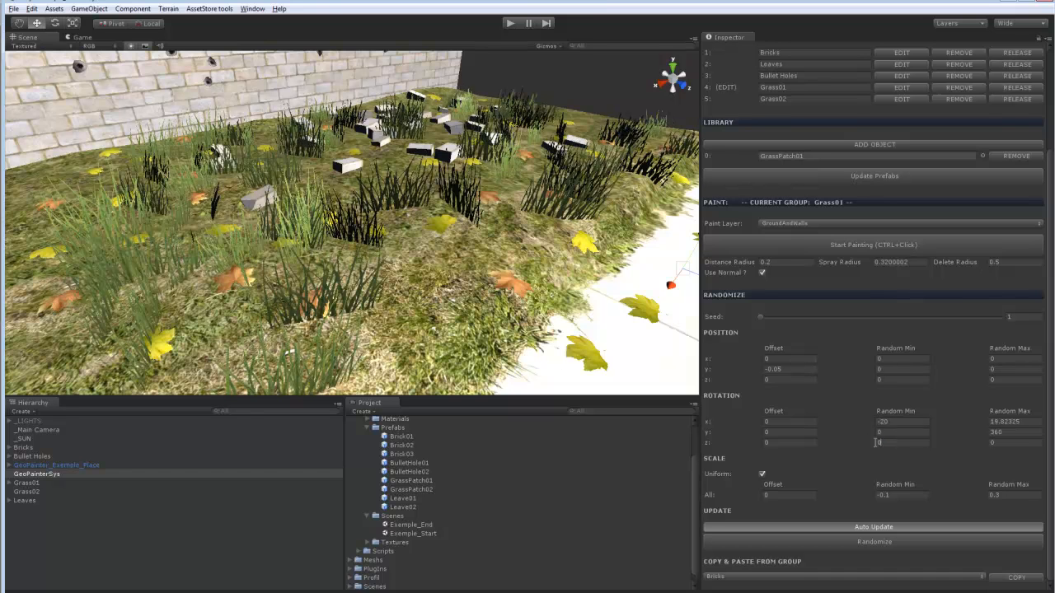
pyautogui.write('-20')
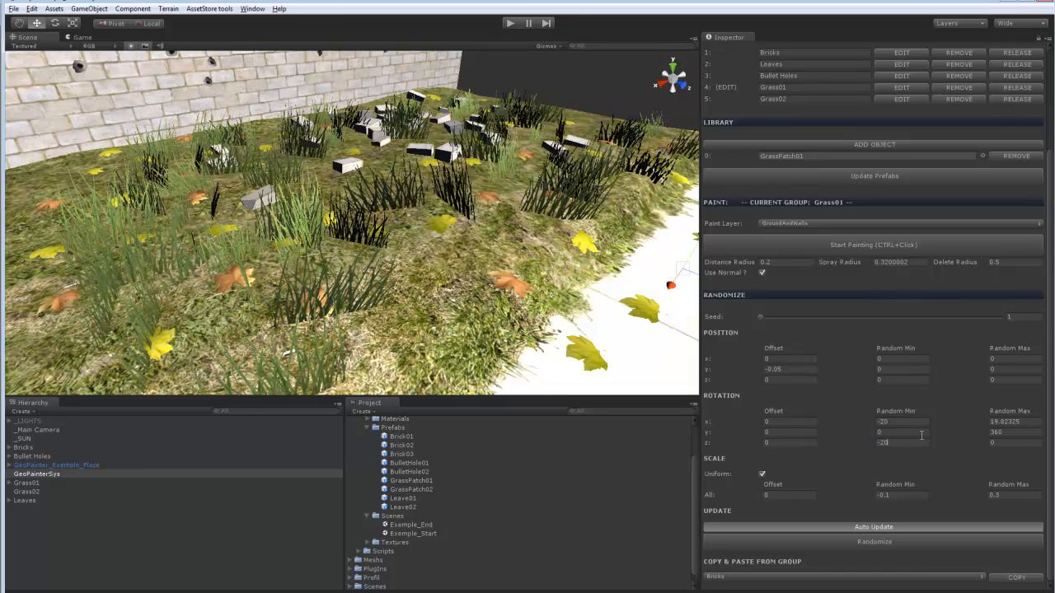
pyautogui.press('BackSpace')
pyautogui.press('BackSpace')
pyautogui.write('10')
pyautogui.click(1017, 441)
pyautogui.write('10')
# - Switch to editing the Grass02 group and paint its patches across the lawn beside the brick wall
pyautogui.scroll(-5, 380, 217)
pyautogui.scroll(-3, 381, 218)
pyautogui.moveTo(449, 262); pyautogui.dragTo(321, 204, button='middle')
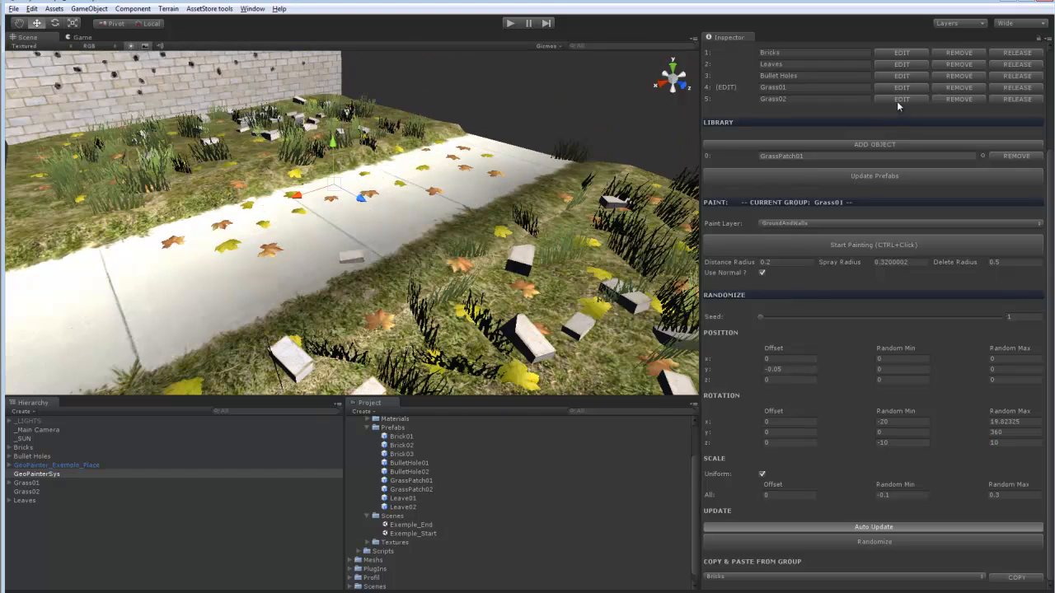
pyautogui.click(897, 101)
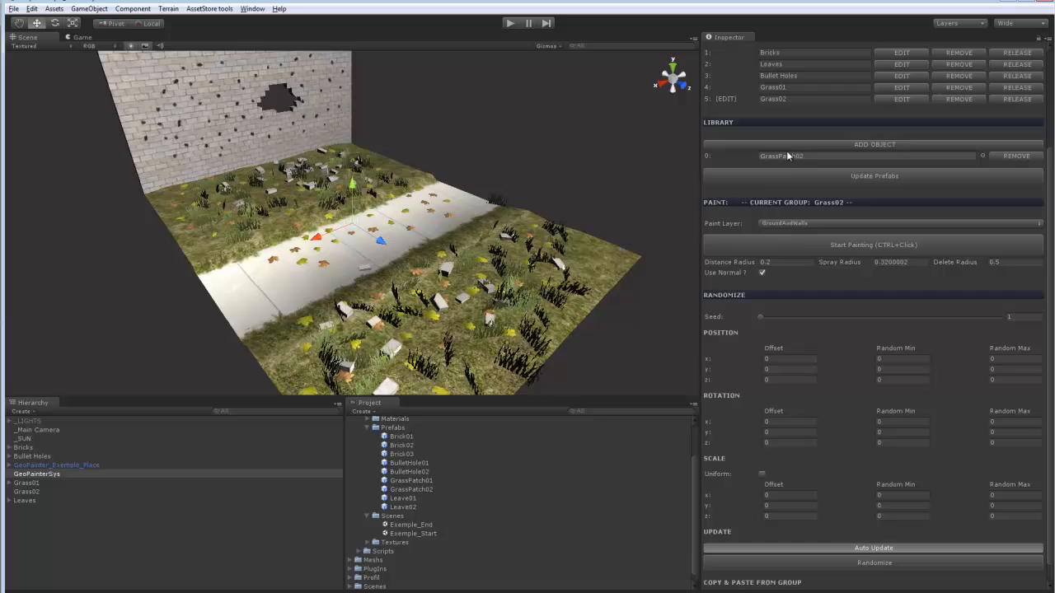
pyautogui.scroll(6, 350, 191)
pyautogui.moveTo(350, 191); pyautogui.dragTo(333, 177, button='right')
pyautogui.moveTo(333, 177); pyautogui.dragTo(348, 190, button='middle')
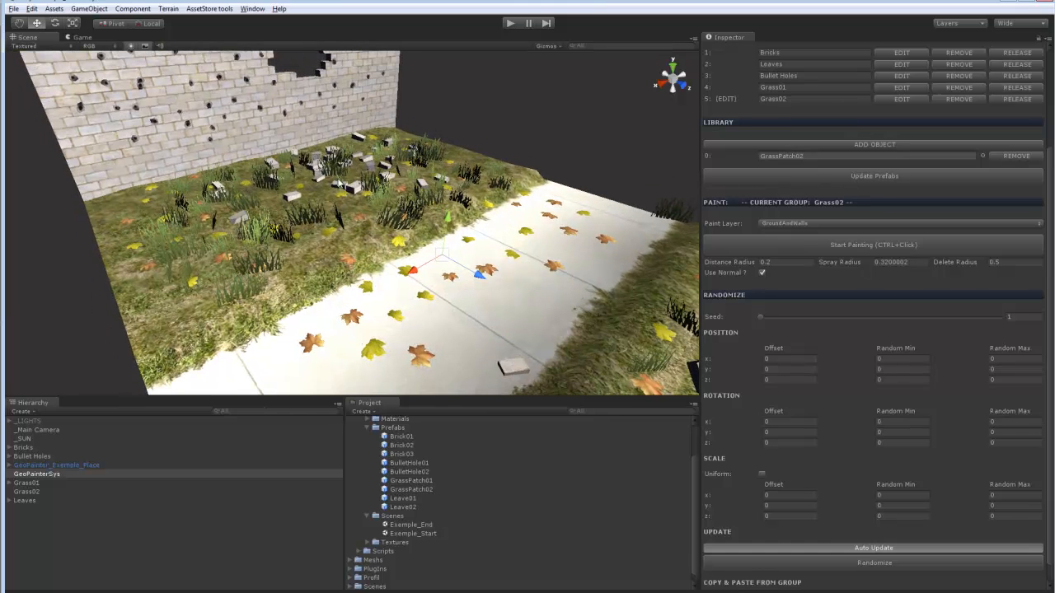
pyautogui.click(816, 248)
pyautogui.scroll(-5, 421, 242)
pyautogui.moveTo(394, 220); pyautogui.dragTo(420, 242, button='middle')
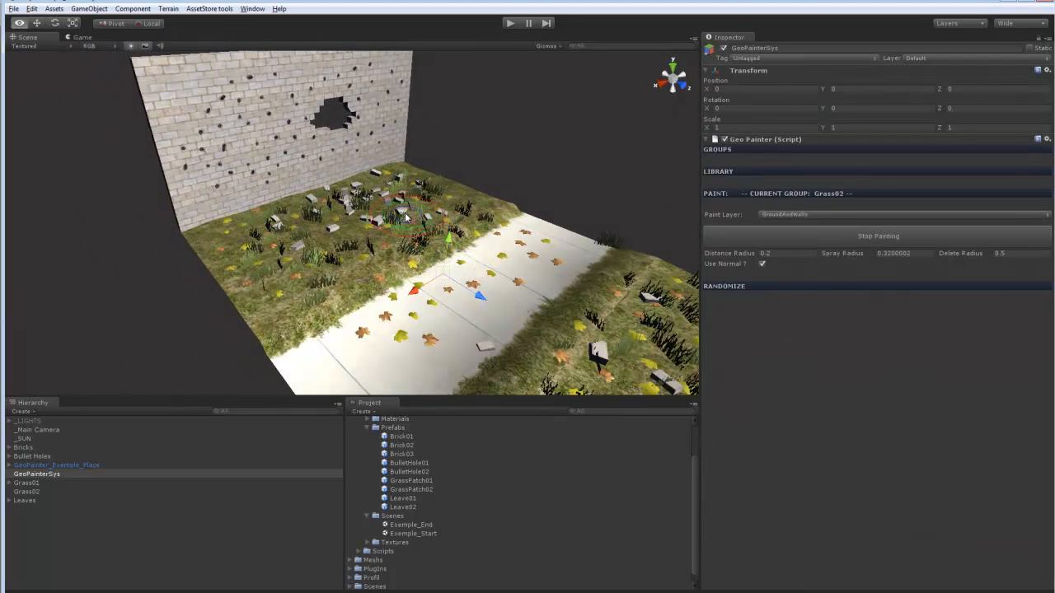
pyautogui.keyDown('alt'); pyautogui.moveTo(420, 242); pyautogui.dragTo(420, 274); pyautogui.keyUp('alt')
pyautogui.moveTo(301, 212)
pyautogui.mouseDown()
pyautogui.moveTo(321, 273)
pyautogui.moveTo(371, 305)
pyautogui.mouseUp()
# - Paint Grass02 patches on the lawn on the far side of the path from the wall and stop painting
pyautogui.scroll(-2, 463, 221)
pyautogui.moveTo(486, 250); pyautogui.dragTo(381, 132, button='middle')
pyautogui.moveTo(470, 157)
pyautogui.mouseDown()
pyautogui.moveTo(493, 142)
pyautogui.moveTo(346, 262)
pyautogui.moveTo(465, 206)
pyautogui.moveTo(474, 168)
pyautogui.mouseUp()
pyautogui.keyDown('alt'); pyautogui.moveTo(473, 169); pyautogui.dragTo(540, 194, button='right'); pyautogui.keyUp('alt')
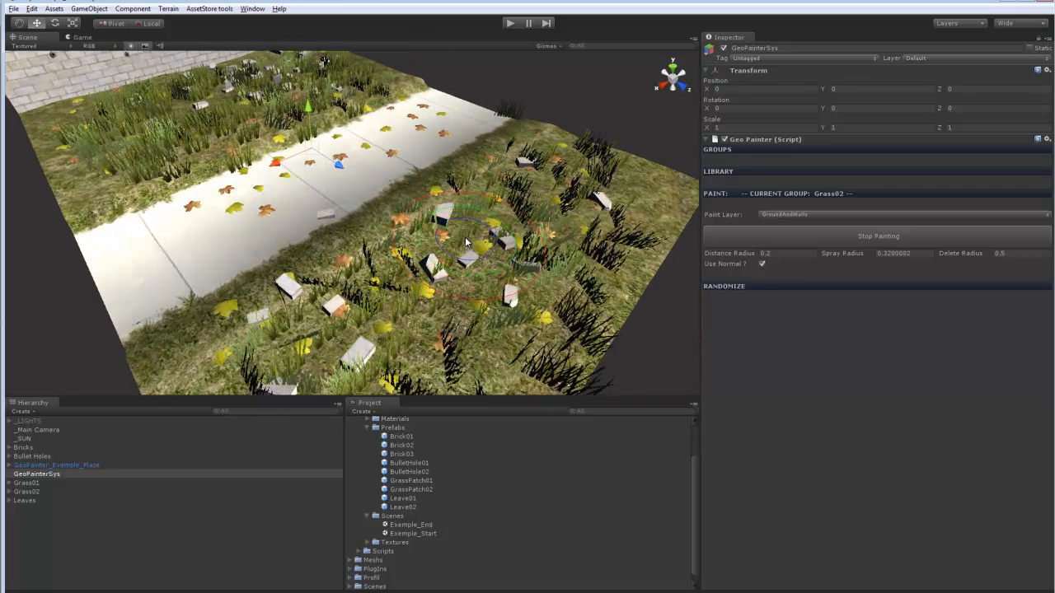
pyautogui.keyDown('alt'); pyautogui.moveTo(539, 194); pyautogui.dragTo(513, 136); pyautogui.keyUp('alt')
pyautogui.moveTo(512, 137); pyautogui.dragTo(622, 214, button='middle')
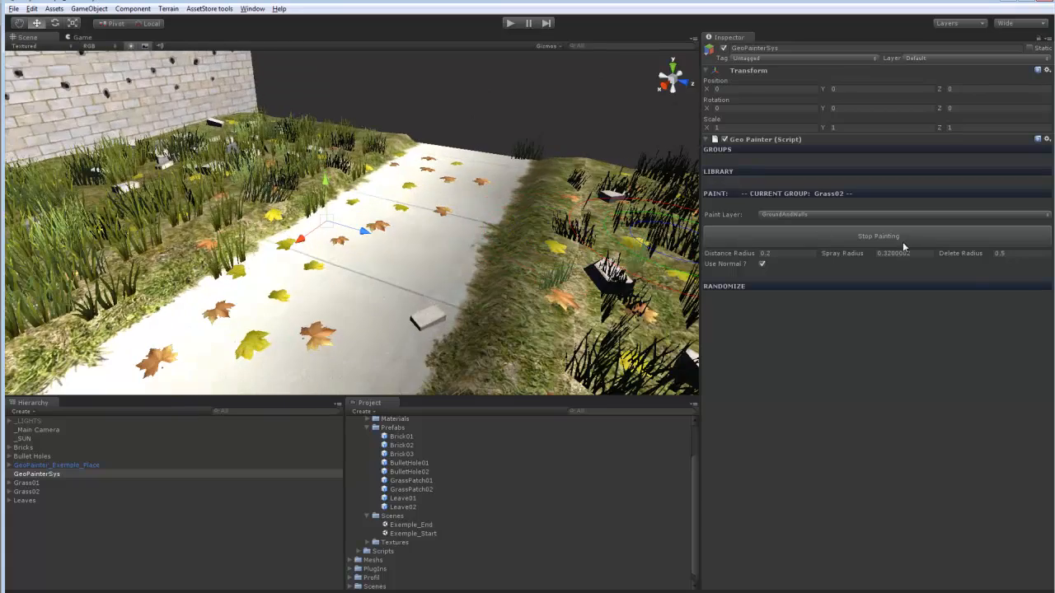
pyautogui.click(894, 241)
# - Copy the randomize settings from the Grass01 group to Grass02 and randomize its patches
pyautogui.moveTo(461, 223); pyautogui.dragTo(616, 219, button='middle')
pyautogui.keyDown('alt'); pyautogui.moveTo(616, 219); pyautogui.dragTo(489, 182, button='right'); pyautogui.keyUp('alt')
pyautogui.keyDown('alt'); pyautogui.moveTo(489, 185); pyautogui.dragTo(463, 154); pyautogui.keyUp('alt')
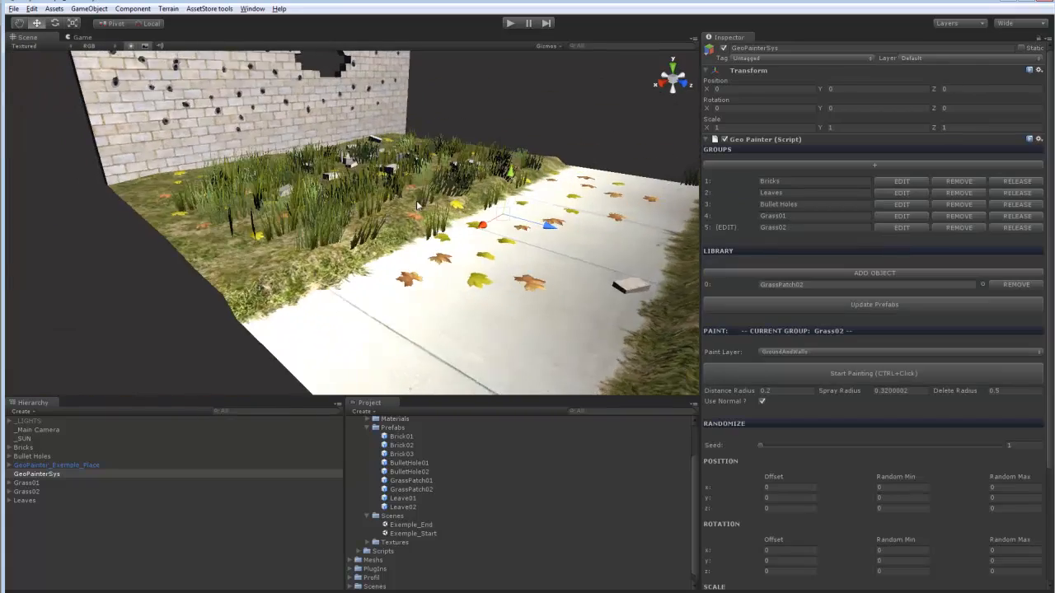
pyautogui.keyDown('alt'); pyautogui.moveTo(463, 155); pyautogui.dragTo(544, 185, button='right'); pyautogui.keyUp('alt')
pyautogui.scroll(-5, 879, 426)
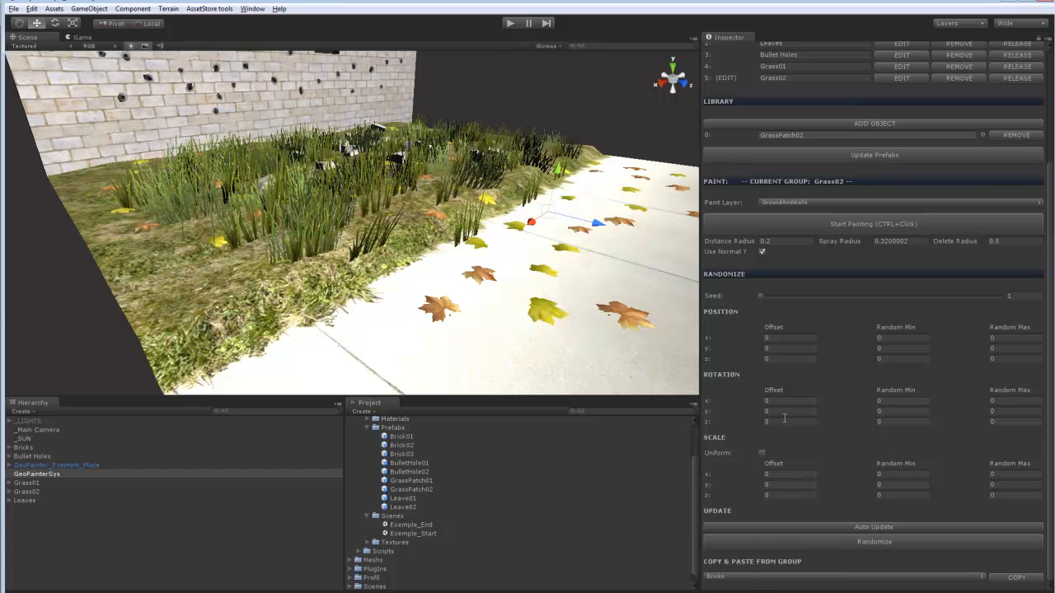
pyautogui.click(811, 582)
pyautogui.click(746, 554)
pyautogui.click(1018, 577)
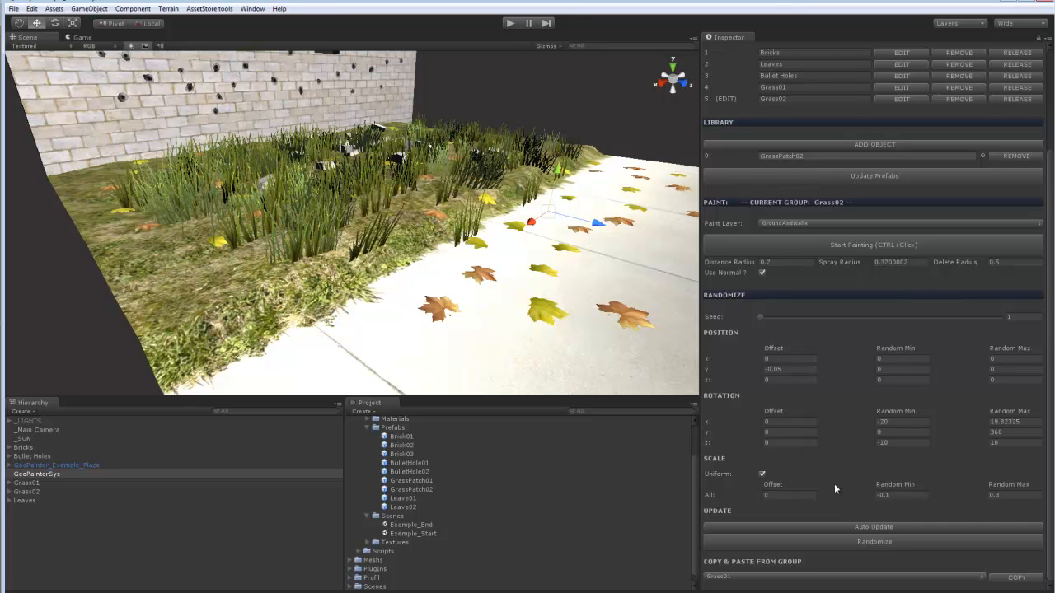
pyautogui.click(847, 542)
# - Resume painting with the Grass02 group to touch up the lawns beside the path, and stop painting
pyautogui.scroll(-4, 513, 199)
pyautogui.moveTo(513, 198); pyautogui.dragTo(498, 239, button='middle')
pyautogui.scroll(-3, 521, 240)
pyautogui.scroll(3, 498, 240)
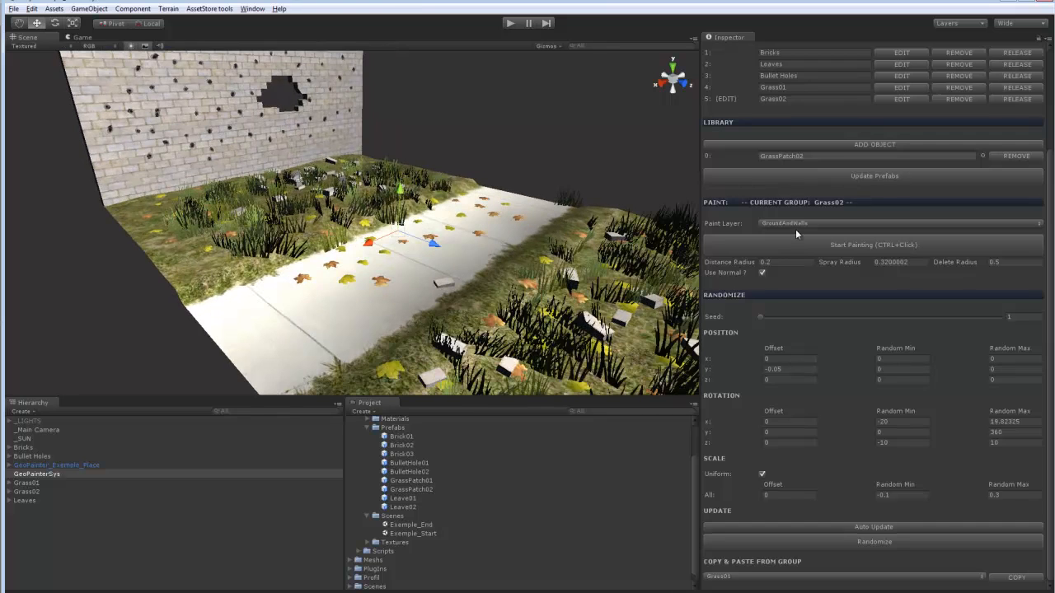
pyautogui.moveTo(571, 248)
pyautogui.keyDown('alt'); pyautogui.mouseDown()
pyautogui.moveTo(494, 272)
pyautogui.moveTo(510, 296)
pyautogui.moveTo(527, 289)
pyautogui.mouseUp(); pyautogui.keyUp('alt')
pyautogui.click(887, 245)
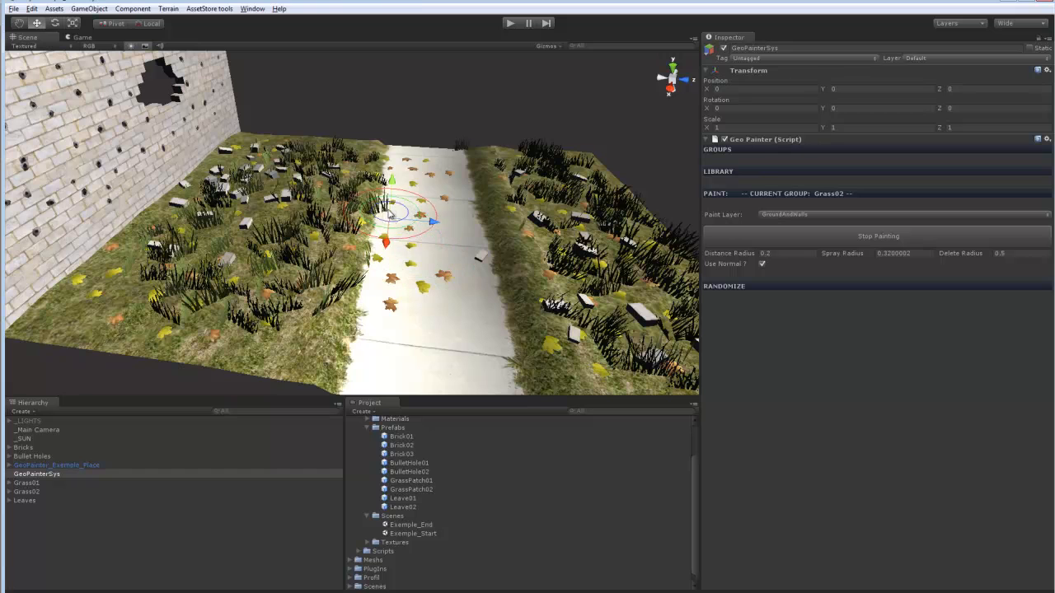
pyautogui.click(853, 239)
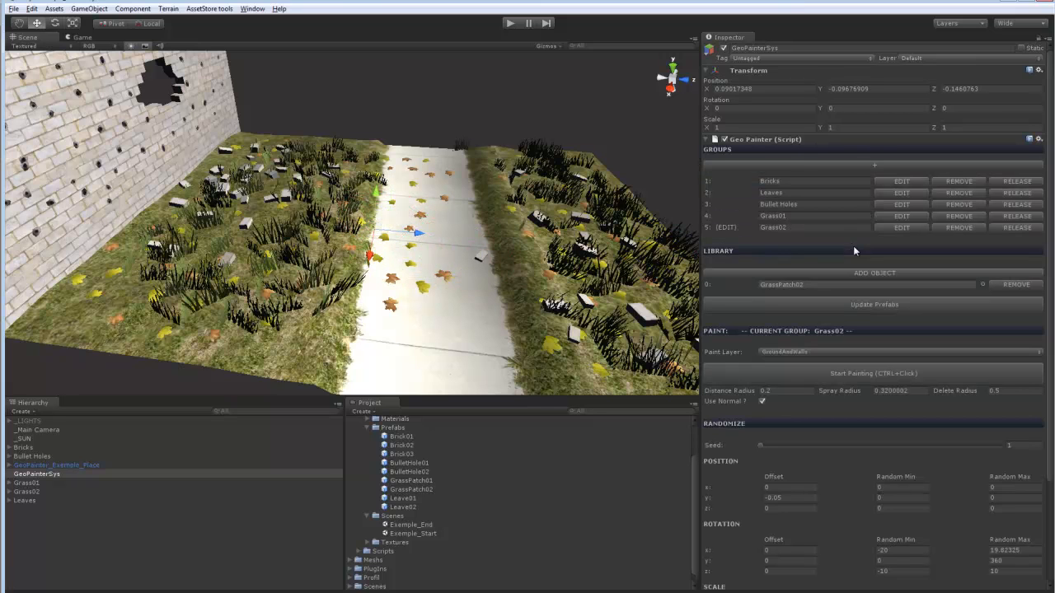
# - Switch to the Grass01 group, turn painting on to check the lawns, and stop painting
pyautogui.click(894, 216)
pyautogui.click(863, 370)
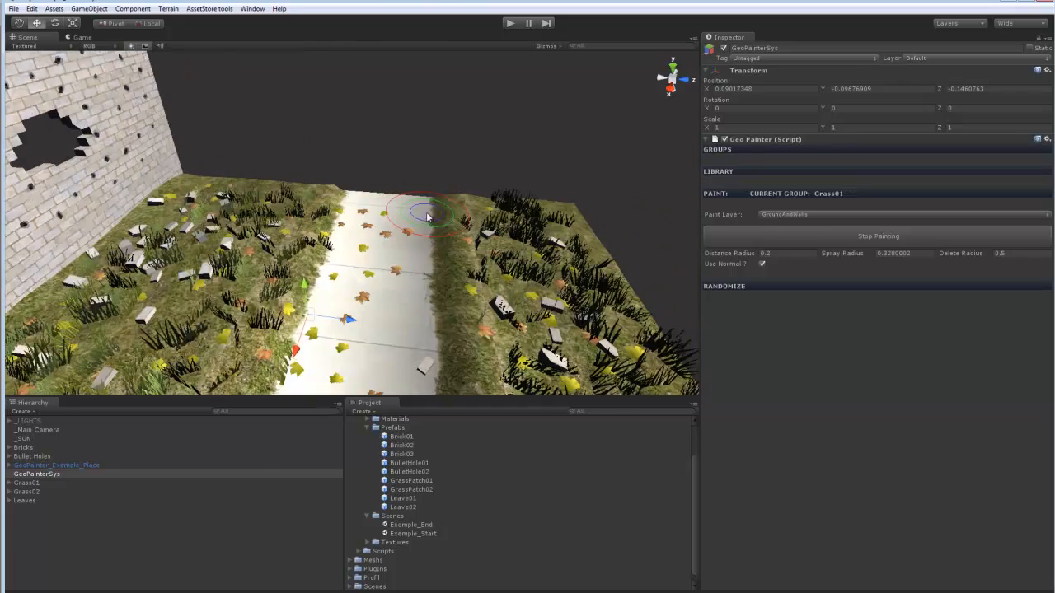
pyautogui.keyDown('alt'); pyautogui.moveTo(413, 282); pyautogui.dragTo(324, 245); pyautogui.keyUp('alt')
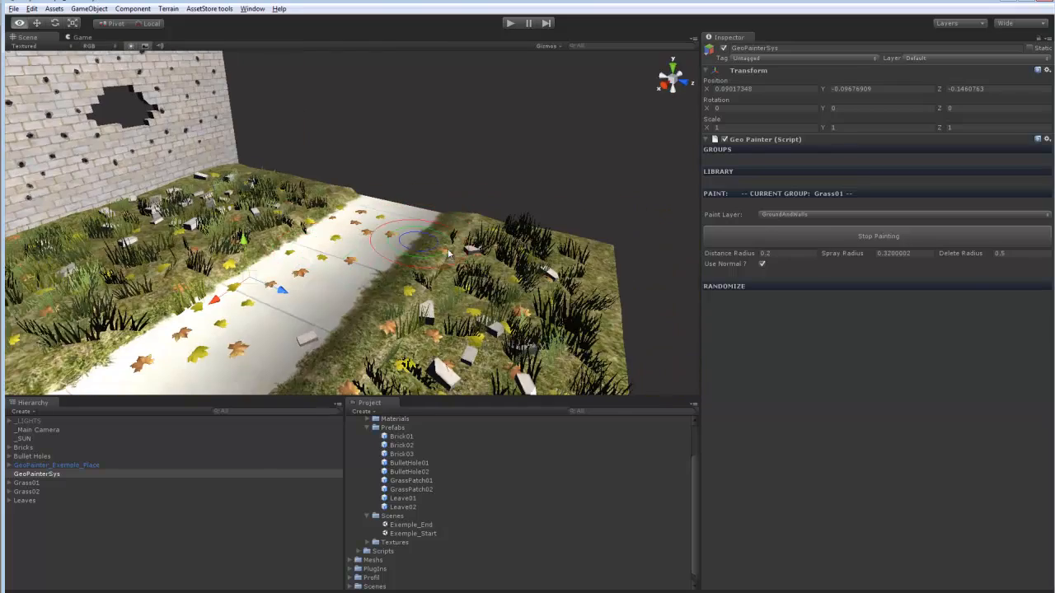
pyautogui.click(837, 237)
pyautogui.moveTo(387, 235)
pyautogui.keyDown('alt'); pyautogui.mouseDown()
pyautogui.moveTo(568, 225)
pyautogui.moveTo(486, 182)
pyautogui.moveTo(397, 175)
pyautogui.moveTo(465, 221)
pyautogui.moveTo(396, 247)
pyautogui.mouseUp(); pyautogui.keyUp('alt')
pyautogui.scroll(2, 569, 225)
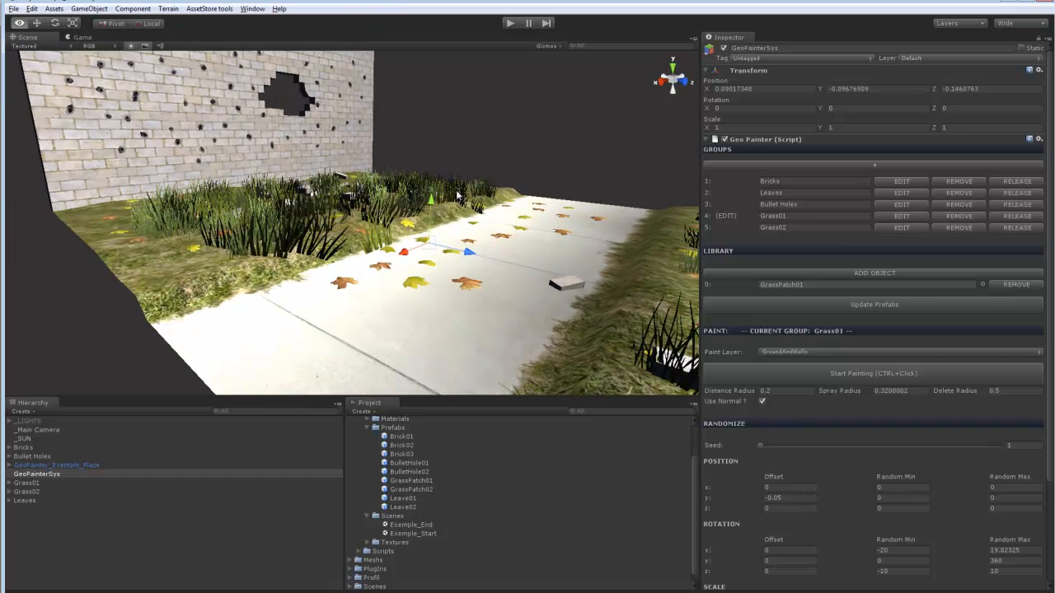
# - Review the Bricks group's contents and highlight the Bricks, Bullet Holes, Grass01, Grass02 and Leaves objects in the hierarchy
pyautogui.click(9, 448)
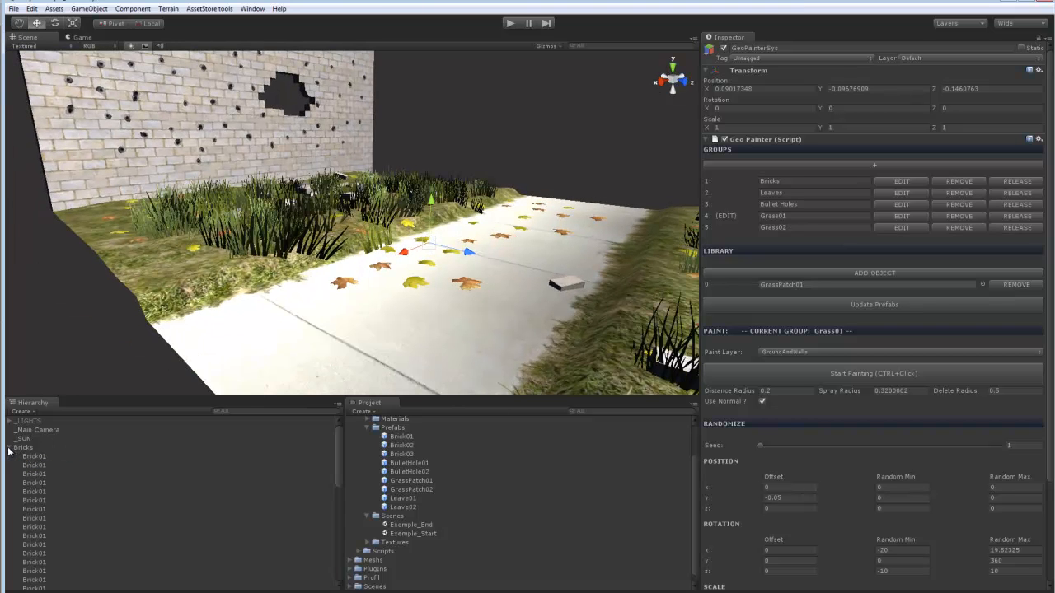
pyautogui.click(9, 448)
pyautogui.click(32, 448)
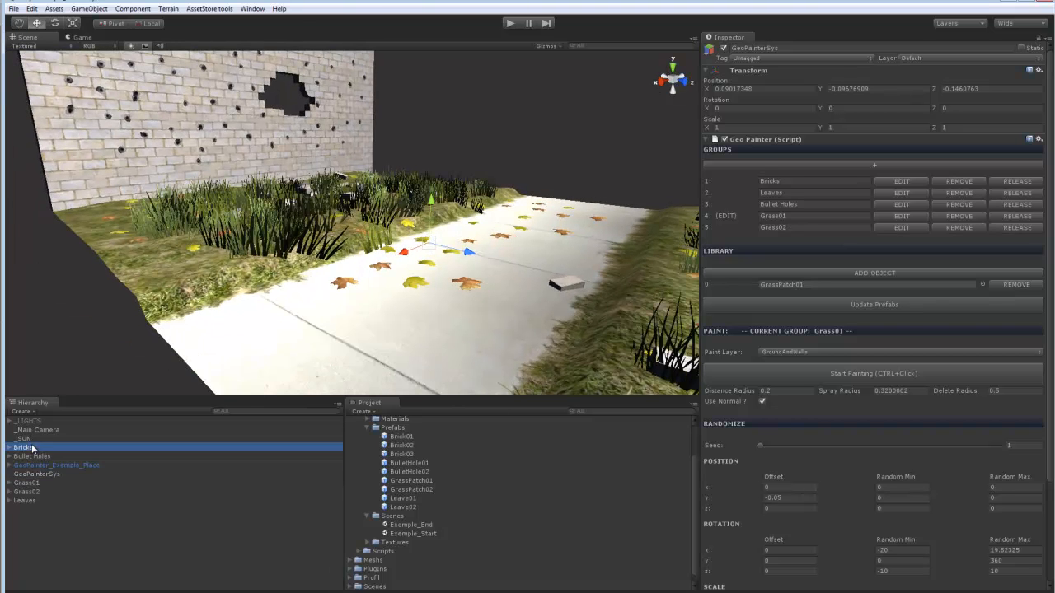
pyautogui.keyDown('ctrl'); pyautogui.click(43, 457); pyautogui.keyUp('ctrl')
pyautogui.keyDown('ctrl'); pyautogui.click(42, 483); pyautogui.keyUp('ctrl')
pyautogui.keyDown('ctrl'); pyautogui.click(35, 492); pyautogui.keyUp('ctrl')
pyautogui.keyDown('ctrl'); pyautogui.click(33, 500); pyautogui.keyUp('ctrl')
pyautogui.click(75, 518)
# - Inspect the Geo Painter Element script's stored transform on a Brick01 object inside the Bricks group
pyautogui.click(9, 448)
pyautogui.click(49, 466)
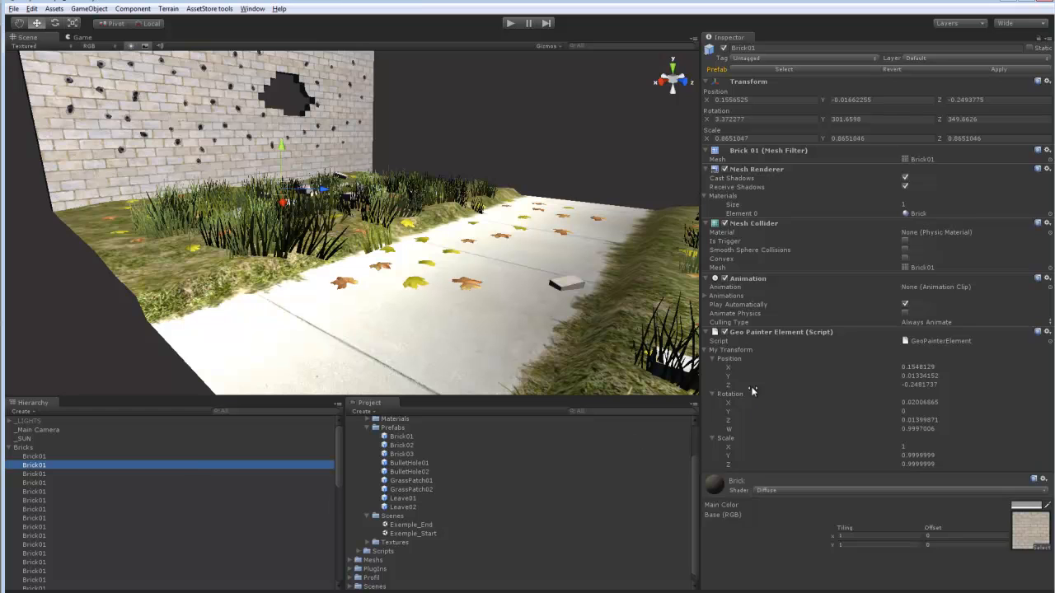
pyautogui.click(823, 332)
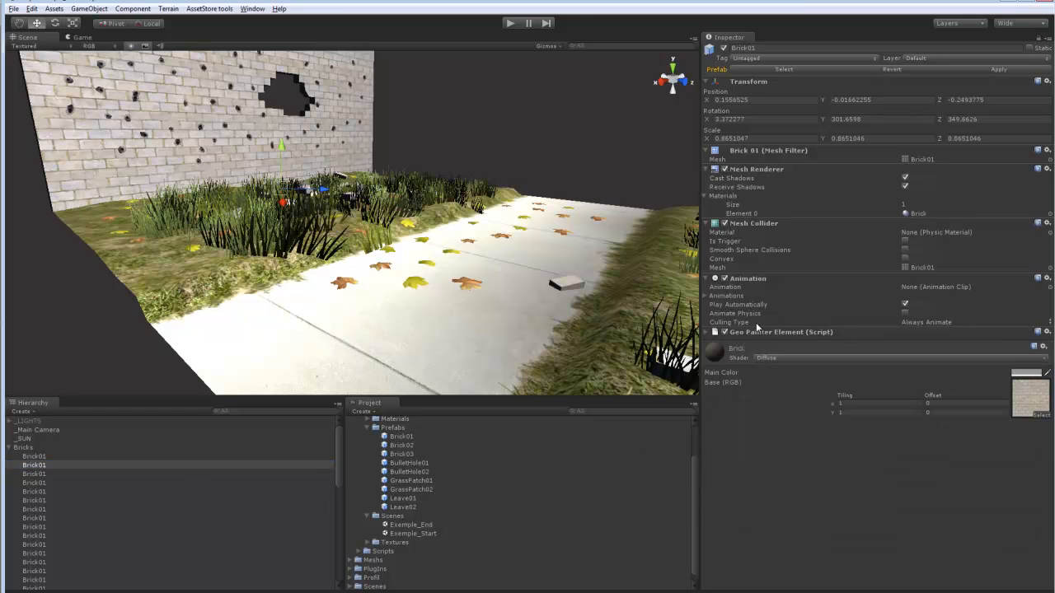
pyautogui.click(706, 332)
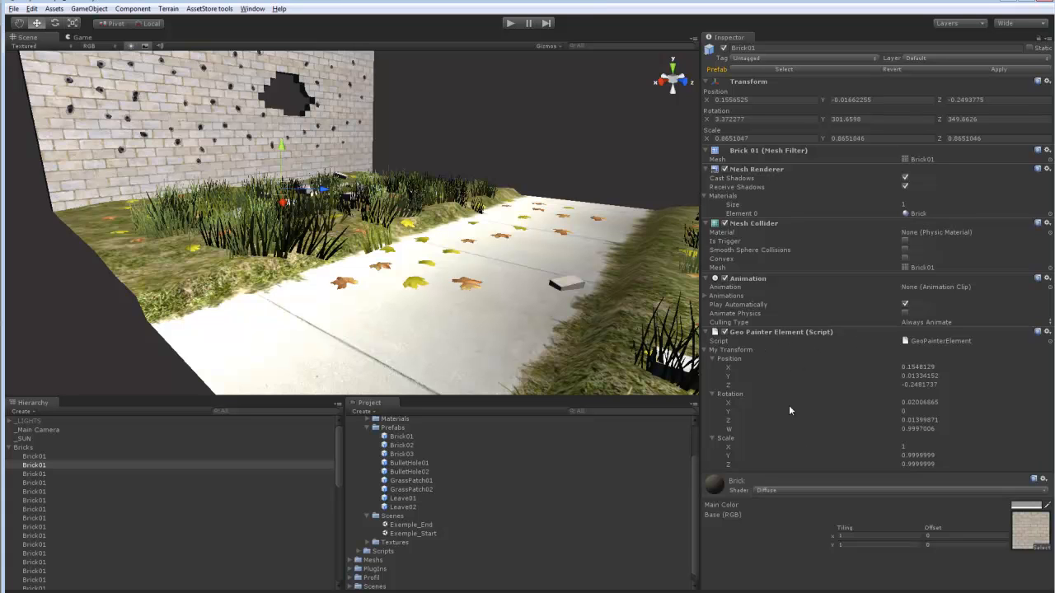
pyautogui.click(706, 330)
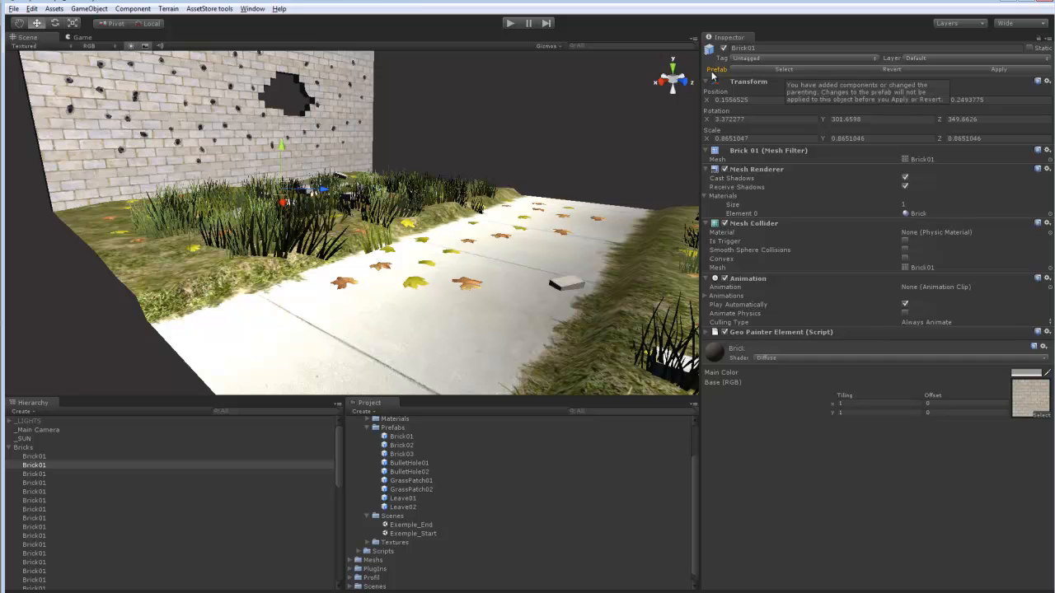
# - Look over the painted lawns and path, collapse the Bricks group and clear the selection
pyautogui.moveTo(433, 248); pyautogui.dragTo(435, 282, button='middle')
pyautogui.scroll(5, 445, 268)
pyautogui.scroll(-5, 445, 268)
pyautogui.scroll(-6, 434, 282)
pyautogui.scroll(5, 434, 252)
pyautogui.scroll(2, 436, 255)
pyautogui.keyDown('alt'); pyautogui.moveTo(438, 255); pyautogui.dragTo(484, 272); pyautogui.keyUp('alt')
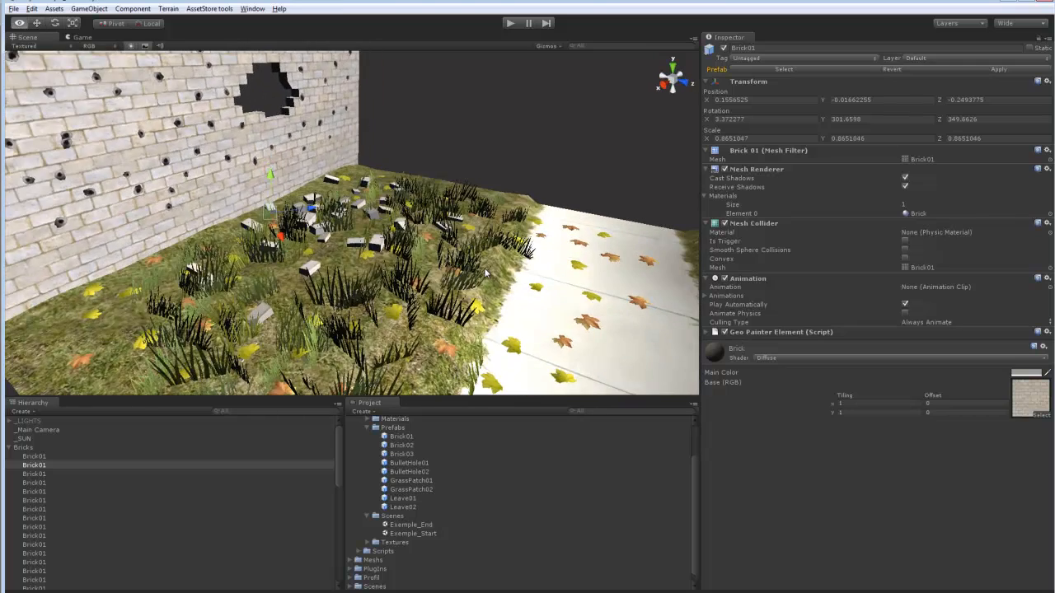
pyautogui.scroll(-4, 485, 271)
pyautogui.scroll(3, 484, 273)
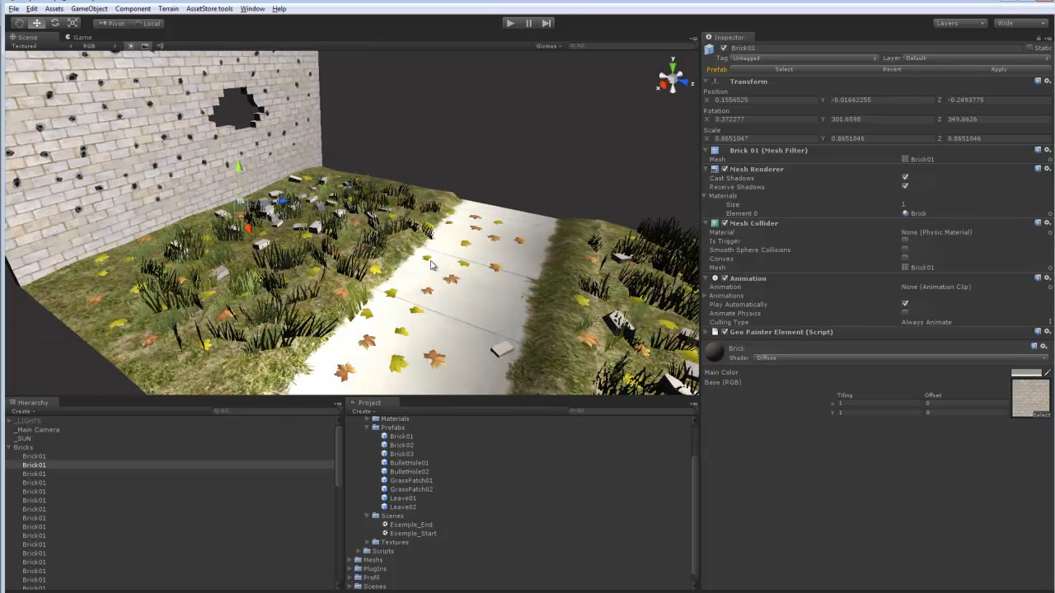
pyautogui.click(11, 448)
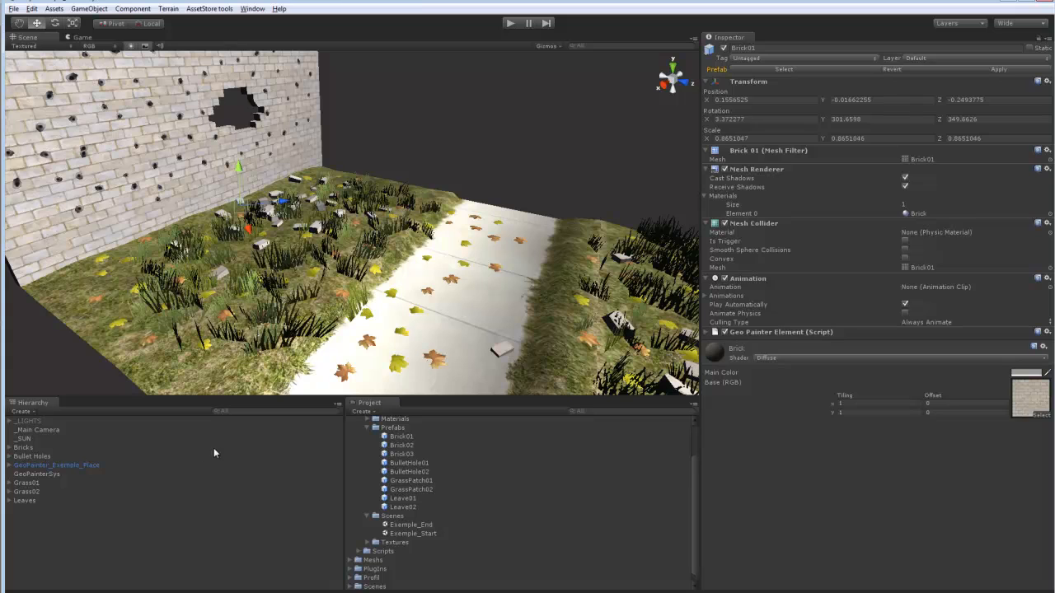
pyautogui.click(58, 585)
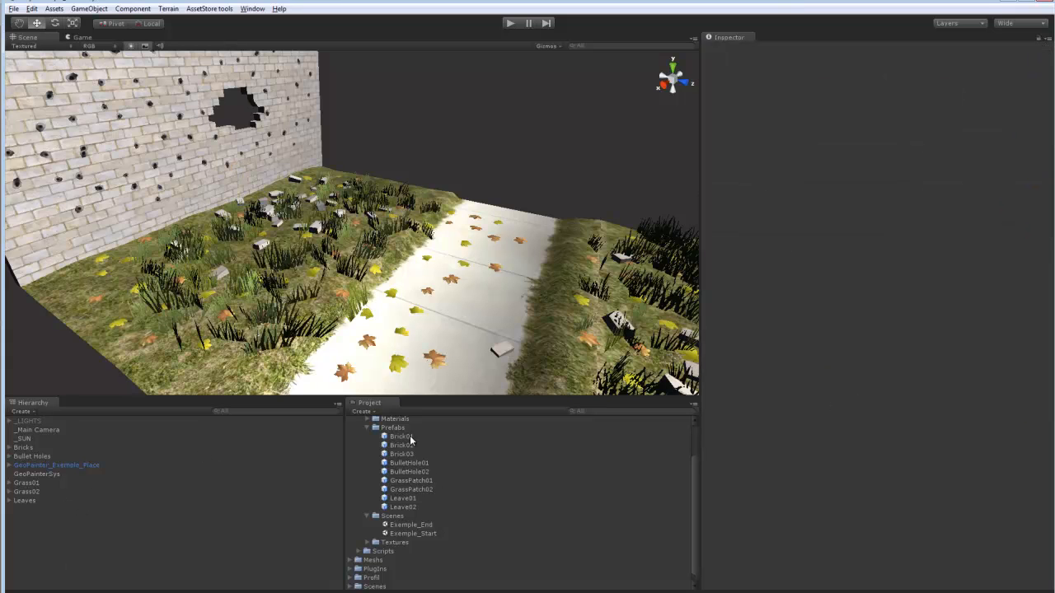
# - Select GeoPainterSys, switch to editing the Bullet Holes group and update its prefabs
pyautogui.click(37, 475)
pyautogui.click(903, 205)
pyautogui.click(860, 315)
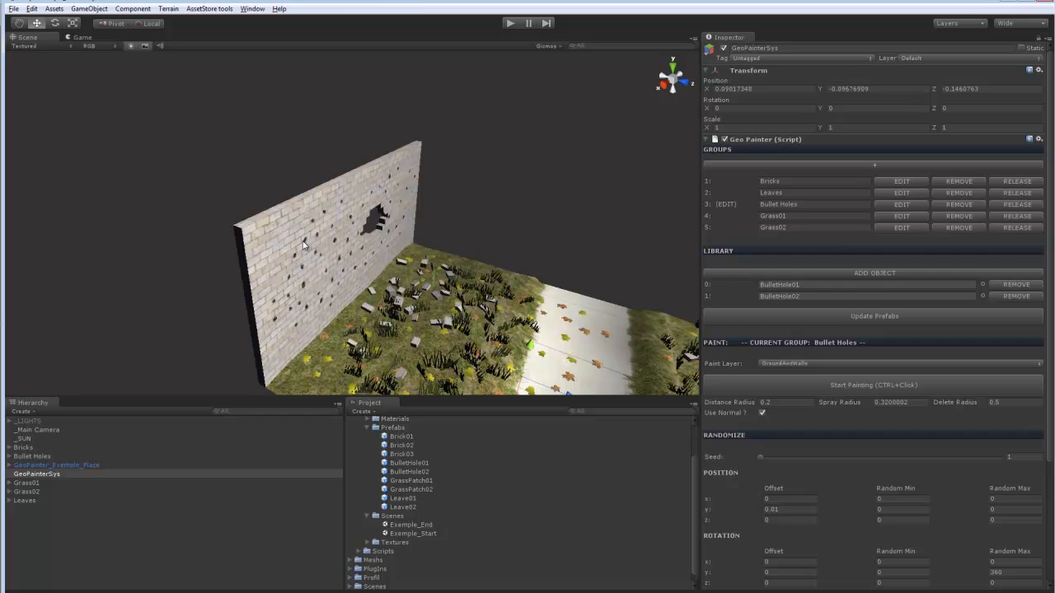
# - Examine the bullet holes on the wall and the painted grass, bricks and leaves from several angles
pyautogui.scroll(8, 367, 285)
pyautogui.scroll(-7, 360, 273)
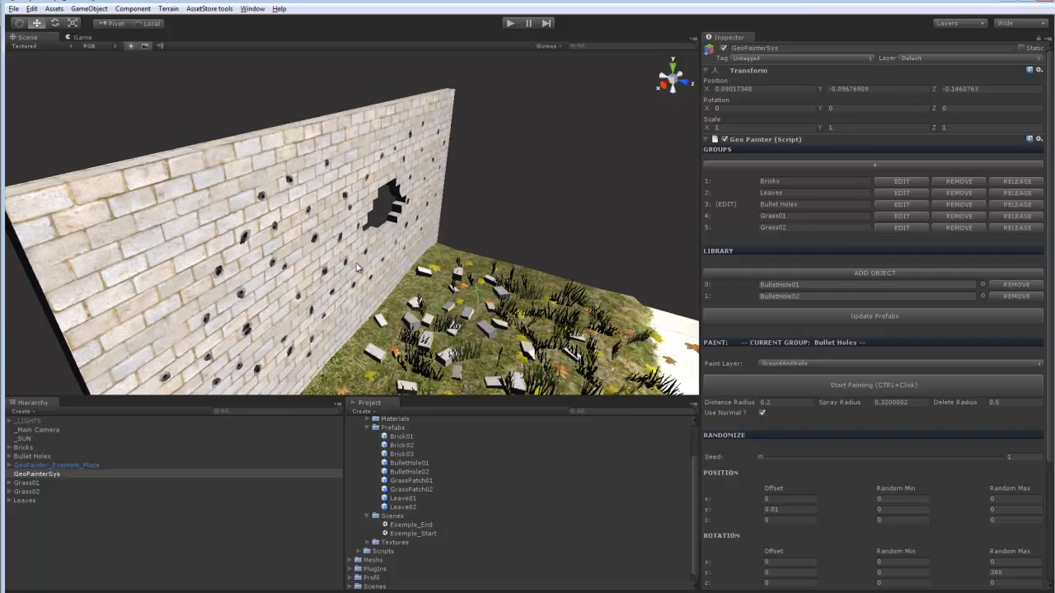
pyautogui.moveTo(416, 279); pyautogui.dragTo(399, 258, button='middle')
pyautogui.scroll(7, 399, 258)
pyautogui.keyDown('alt'); pyautogui.moveTo(418, 242); pyautogui.dragTo(343, 187); pyautogui.keyUp('alt')
pyautogui.scroll(-3, 346, 190)
pyautogui.scroll(2, 366, 227)
pyautogui.moveTo(357, 217); pyautogui.dragTo(292, 157, button='middle')
pyautogui.scroll(3, 366, 226)
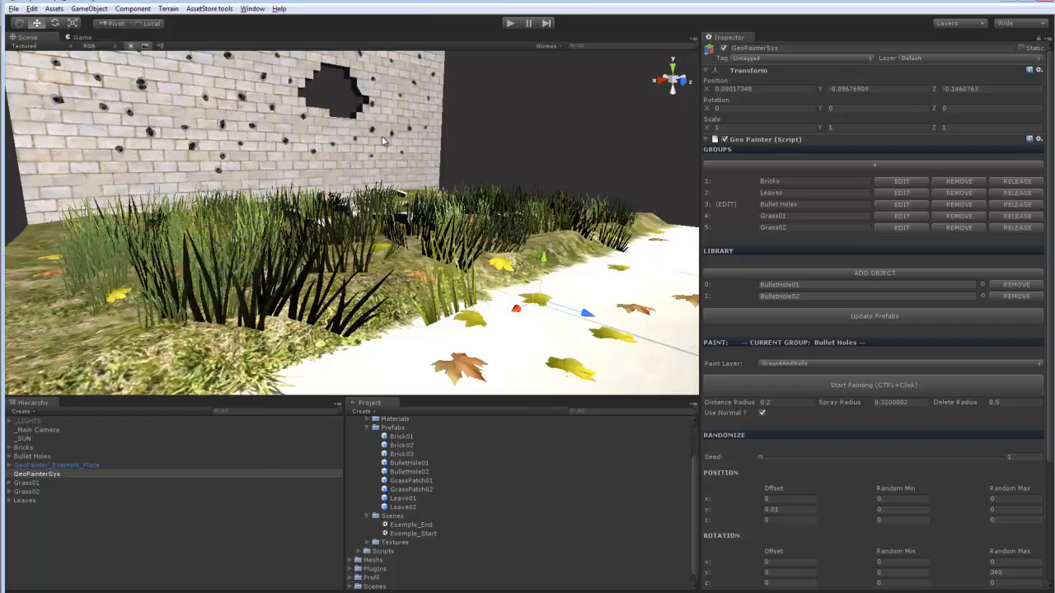
pyautogui.scroll(-6, 423, 263)
pyautogui.keyDown('alt'); pyautogui.moveTo(425, 264); pyautogui.dragTo(417, 245); pyautogui.keyUp('alt')
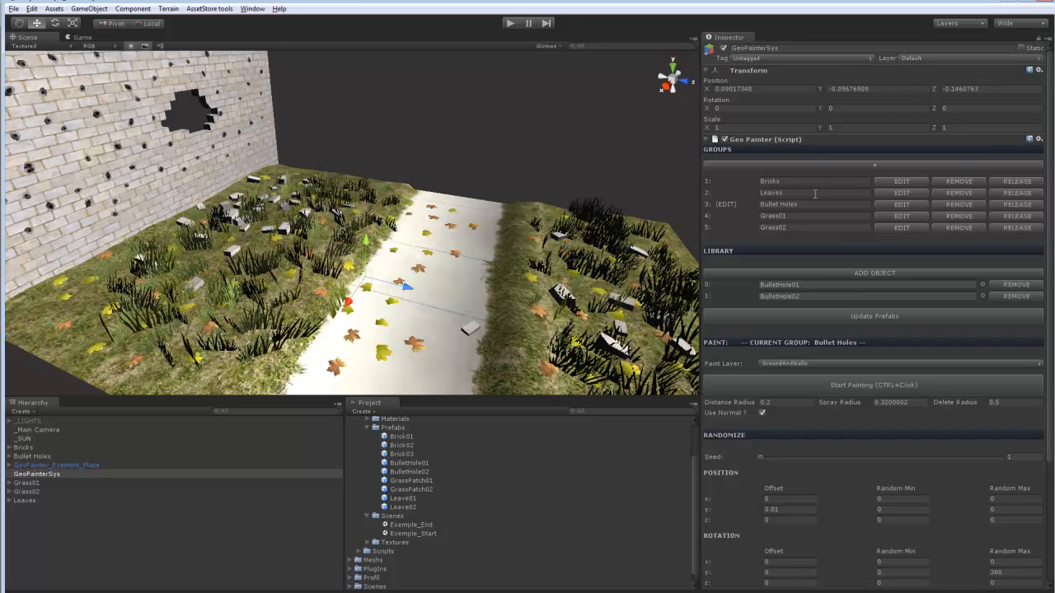
pyautogui.keyDown('alt'); pyautogui.moveTo(398, 218); pyautogui.dragTo(402, 216); pyautogui.keyUp('alt')
pyautogui.scroll(3, 400, 216)
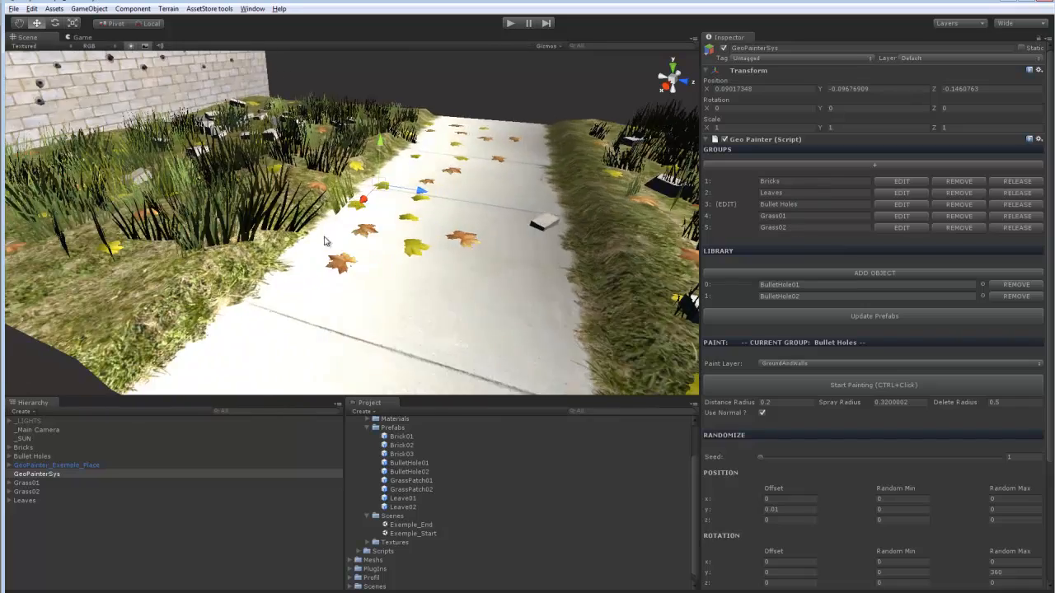
pyautogui.moveTo(280, 197); pyautogui.dragTo(413, 263, button='middle')
pyautogui.scroll(-2, 345, 179)
pyautogui.scroll(3, 346, 179)
pyautogui.moveTo(363, 197); pyautogui.dragTo(394, 237, button='middle')
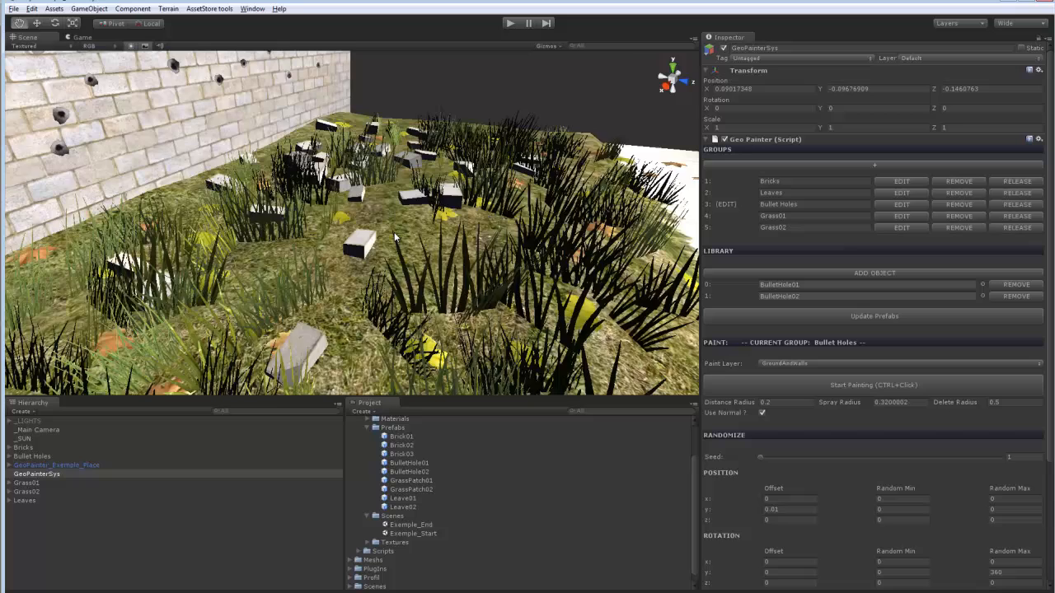
pyautogui.keyDown('alt'); pyautogui.moveTo(395, 237); pyautogui.dragTo(393, 242); pyautogui.keyUp('alt')
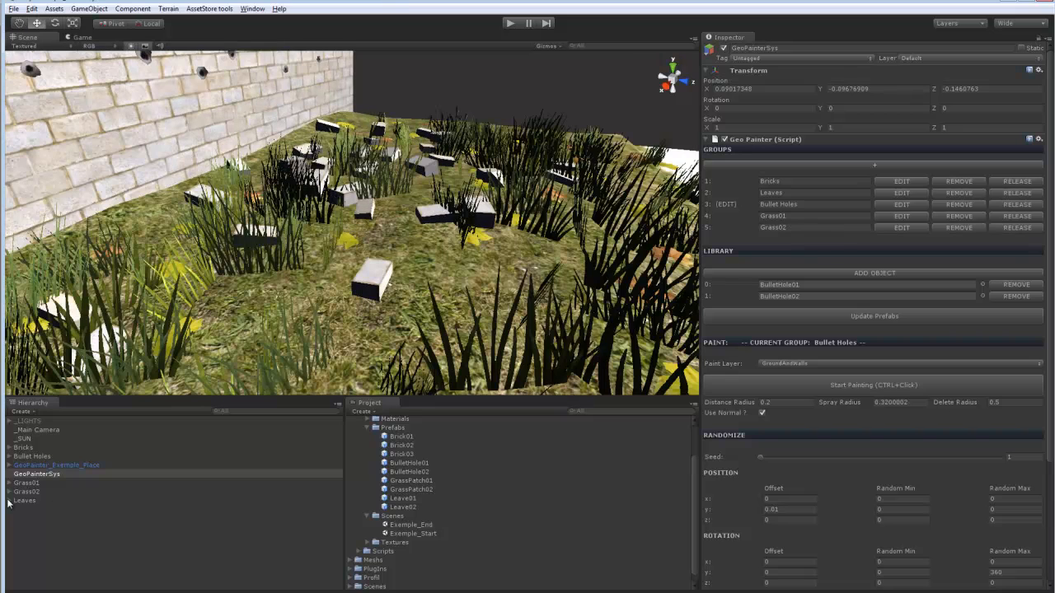
# - Expand the Bricks group in the hierarchy and release it from the Geo Painter system
pyautogui.click(7, 448)
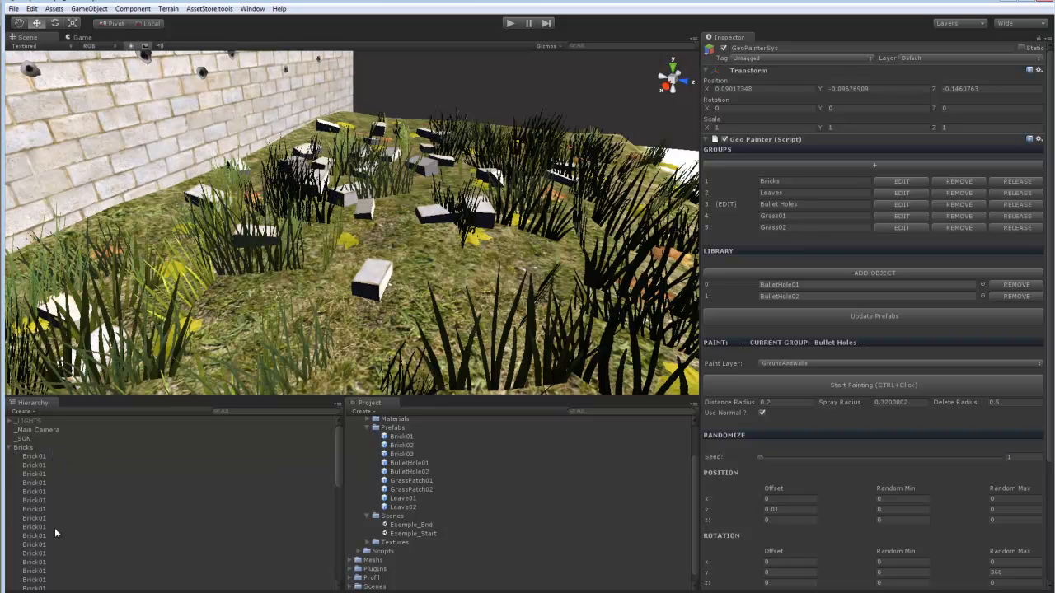
pyautogui.click(898, 185)
pyautogui.keyDown('alt'); pyautogui.moveTo(490, 280); pyautogui.dragTo(474, 202); pyautogui.keyUp('alt')
pyautogui.click(1017, 183)
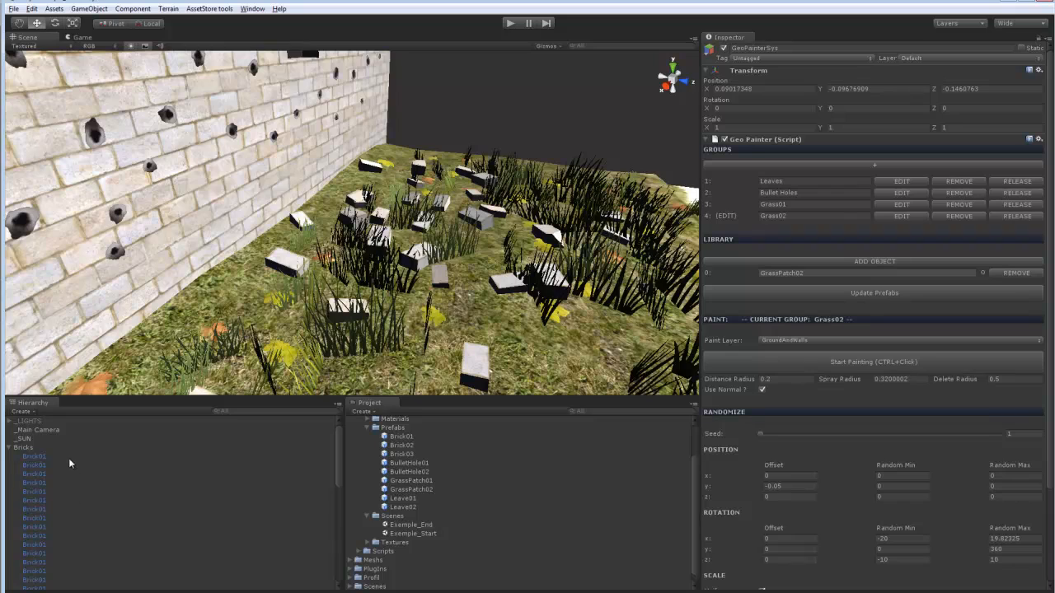
# - Inspect the components of several Brick01 objects in the released Bricks group
pyautogui.moveTo(530, 242); pyautogui.dragTo(426, 225, button='middle')
pyautogui.scroll(-6, 243, 306)
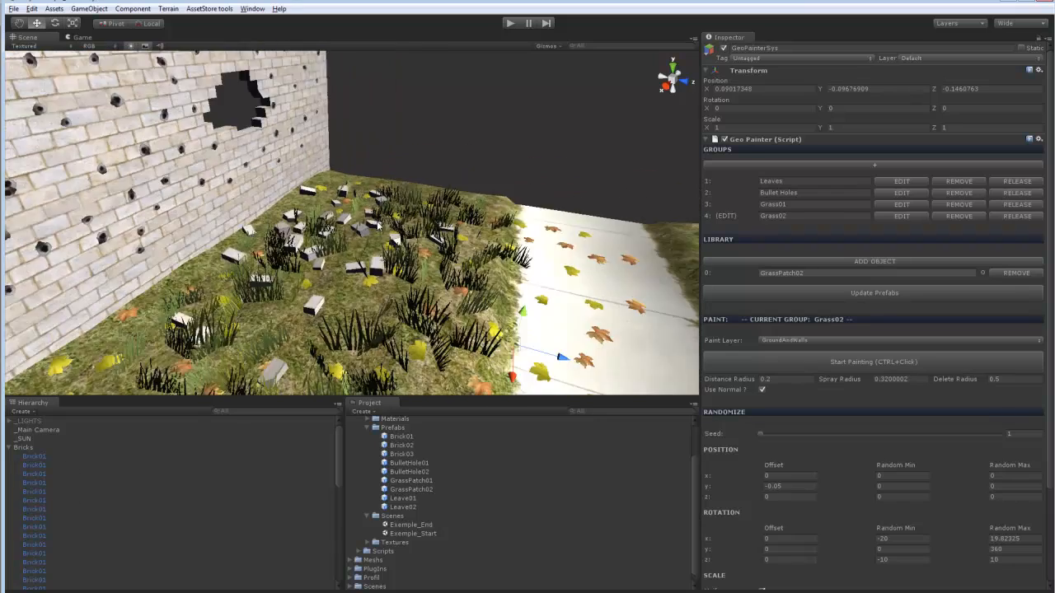
pyautogui.scroll(3, 363, 368)
pyautogui.keyDown('alt'); pyautogui.moveTo(319, 291); pyautogui.dragTo(268, 305); pyautogui.keyUp('alt')
pyautogui.click(53, 465)
pyautogui.click(43, 491)
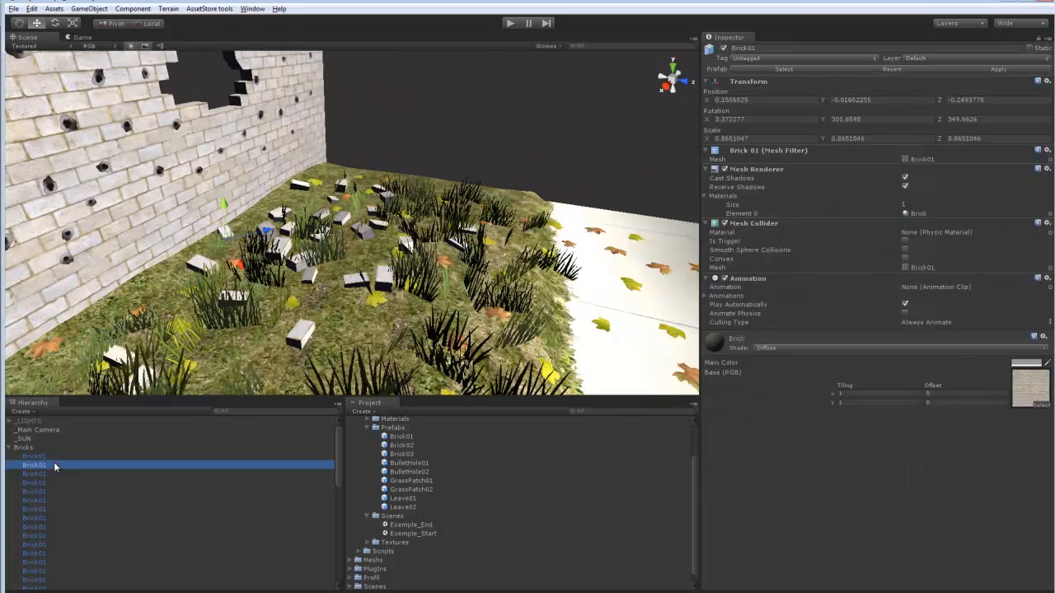
pyautogui.click(67, 527)
pyautogui.click(77, 500)
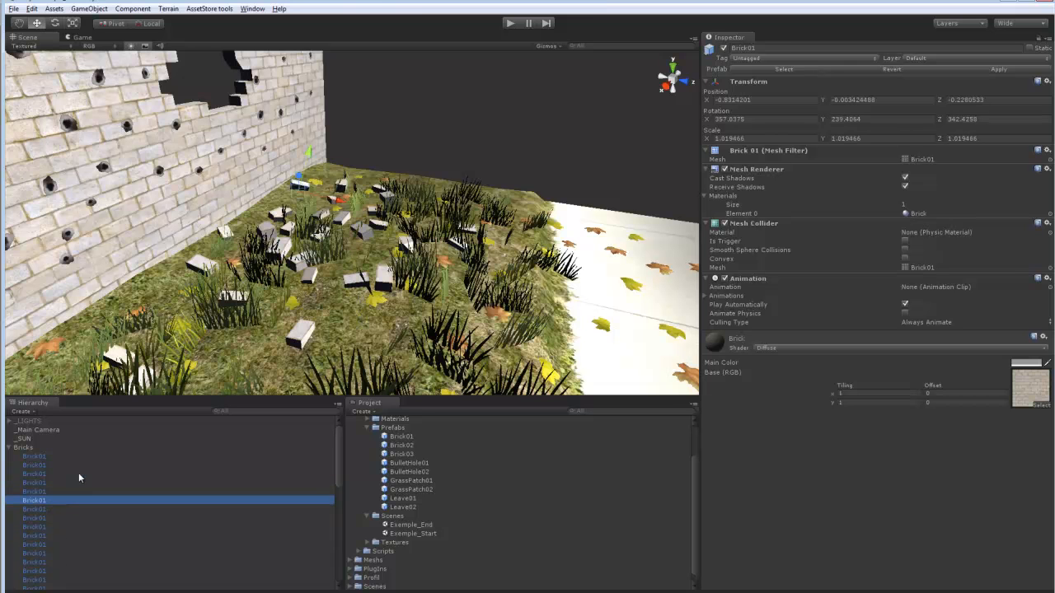
pyautogui.click(78, 474)
pyautogui.click(78, 456)
# - Collapse the Bricks group and clear the selection
pyautogui.click(9, 447)
pyautogui.scroll(-8, 406, 215)
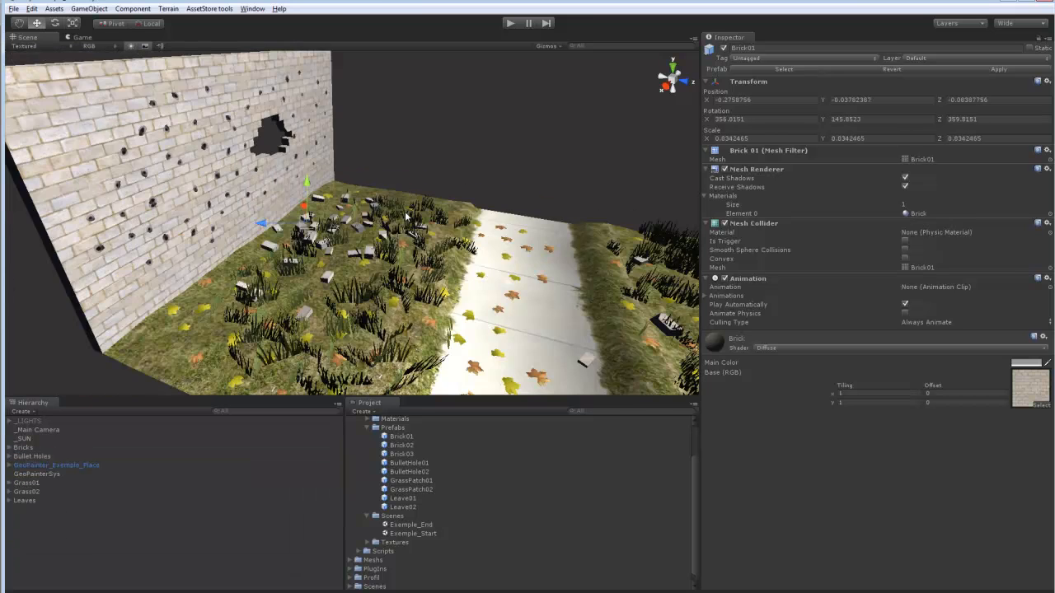
pyautogui.click(506, 130)
# - Examine the painted wall, lawns and path from several angles and distances
pyautogui.scroll(3, 480, 220)
pyautogui.scroll(3, 482, 221)
pyautogui.keyDown('alt'); pyautogui.moveTo(492, 222); pyautogui.dragTo(371, 232); pyautogui.keyUp('alt')
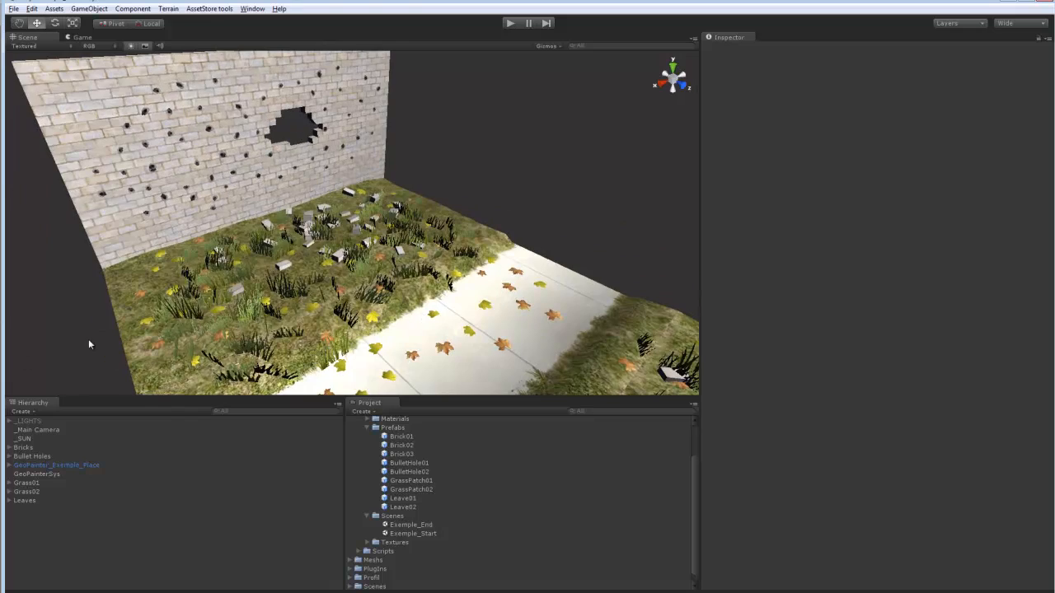
pyautogui.moveTo(412, 300); pyautogui.dragTo(398, 256, button='middle')
pyautogui.scroll(-3, 397, 256)
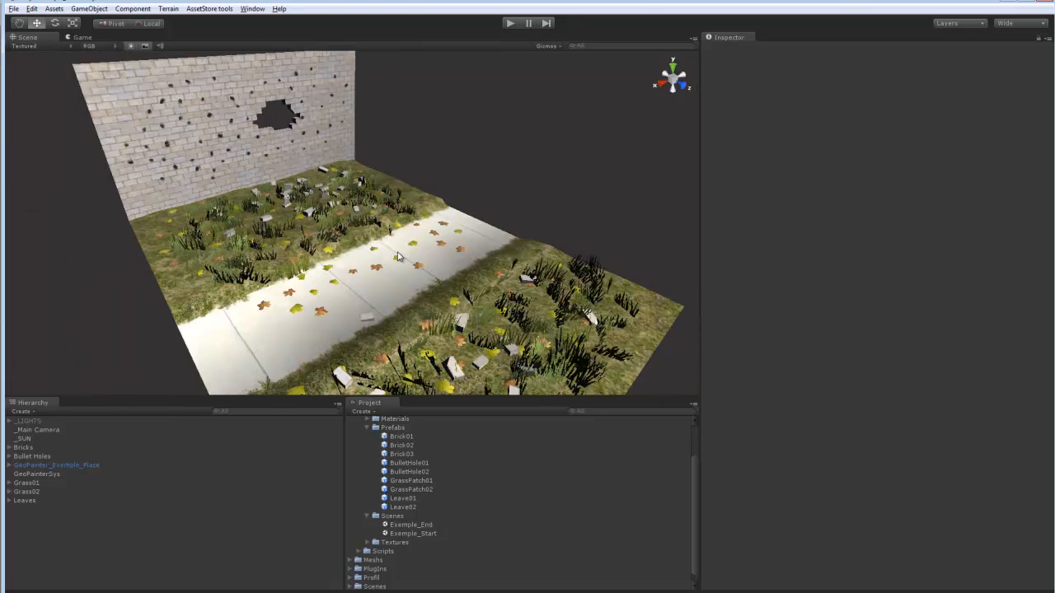
pyautogui.scroll(-3, 391, 261)
pyautogui.scroll(5, 381, 310)
pyautogui.keyDown('alt'); pyautogui.moveTo(380, 310); pyautogui.dragTo(510, 210); pyautogui.keyUp('alt')
pyautogui.scroll(-2, 340, 196)
pyautogui.scroll(5, 340, 197)
pyautogui.scroll(-5, 509, 211)
pyautogui.moveTo(509, 211); pyautogui.dragTo(353, 201, button='middle')
pyautogui.scroll(6, 370, 219)
pyautogui.scroll(-2, 370, 220)
pyautogui.scroll(-6, 370, 219)
pyautogui.keyDown('alt'); pyautogui.moveTo(370, 220); pyautogui.dragTo(684, 206); pyautogui.keyUp('alt')
pyautogui.keyDown('alt'); pyautogui.moveTo(247, 216); pyautogui.dragTo(577, 221); pyautogui.keyUp('alt')
pyautogui.moveTo(346, 168); pyautogui.dragTo(338, 213, button='middle')
pyautogui.keyDown('alt'); pyautogui.moveTo(338, 213); pyautogui.dragTo(391, 245); pyautogui.keyUp('alt')
pyautogui.scroll(5, 585, 229)
pyautogui.moveTo(391, 245); pyautogui.dragTo(491, 276, button='middle')
pyautogui.scroll(-4, 491, 276)
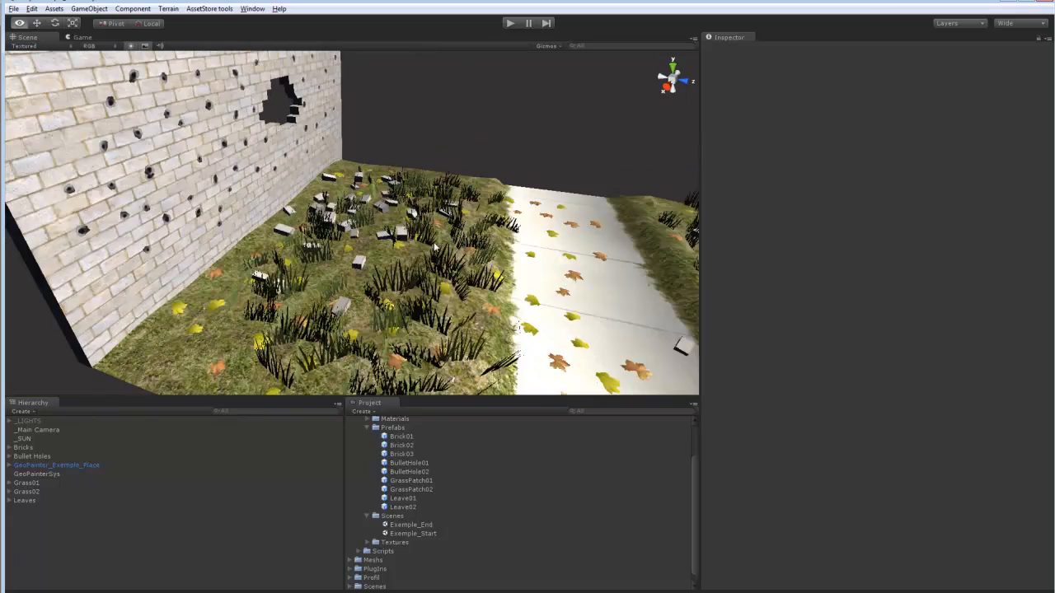
# - Deactivate the _SUN object
pyautogui.keyDown('alt'); pyautogui.moveTo(491, 275); pyautogui.dragTo(333, 247); pyautogui.keyUp('alt')
pyautogui.click(45, 440)
pyautogui.click(724, 47)
# - Activate the _LIGHTS object together with its children and clear the selection
pyautogui.click(76, 428)
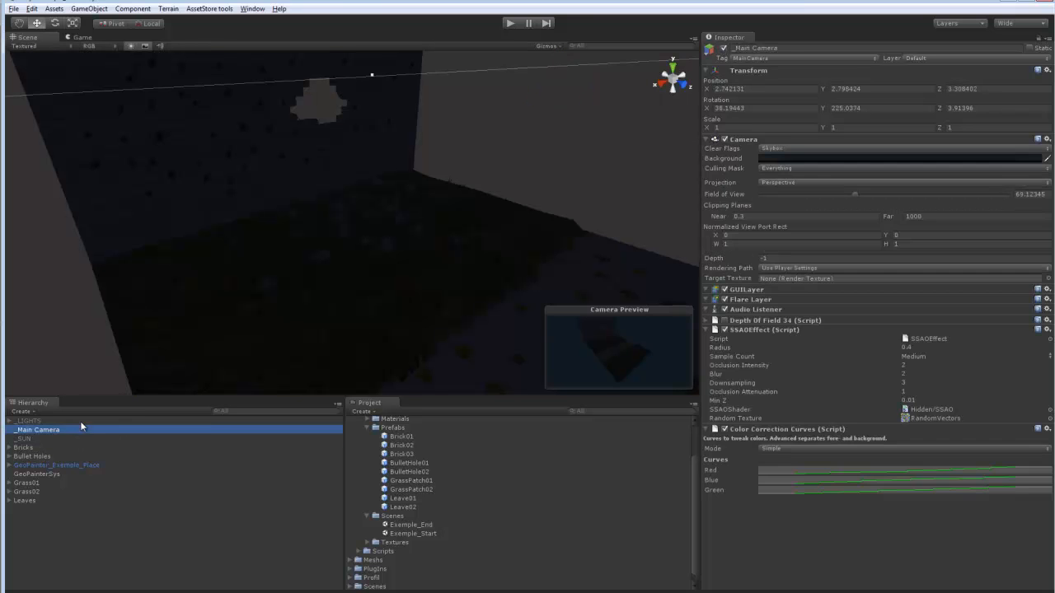
pyautogui.click(79, 420)
pyautogui.click(725, 49)
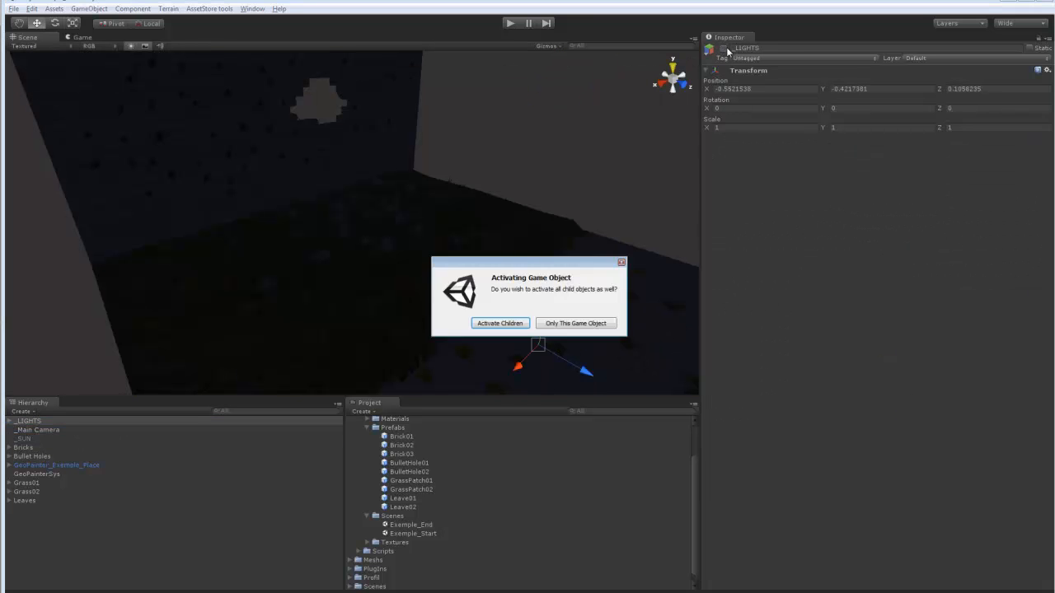
pyautogui.click(577, 322)
pyautogui.scroll(-6, 382, 230)
pyautogui.click(477, 189)
# - Examine the painted grass, bricks, leaves and bullet holes under the _LIGHTS lighting, both close up and from a distance
pyautogui.scroll(9, 365, 265)
pyautogui.keyDown('alt'); pyautogui.moveTo(364, 267); pyautogui.dragTo(528, 215); pyautogui.keyUp('alt')
pyautogui.scroll(5, 408, 211)
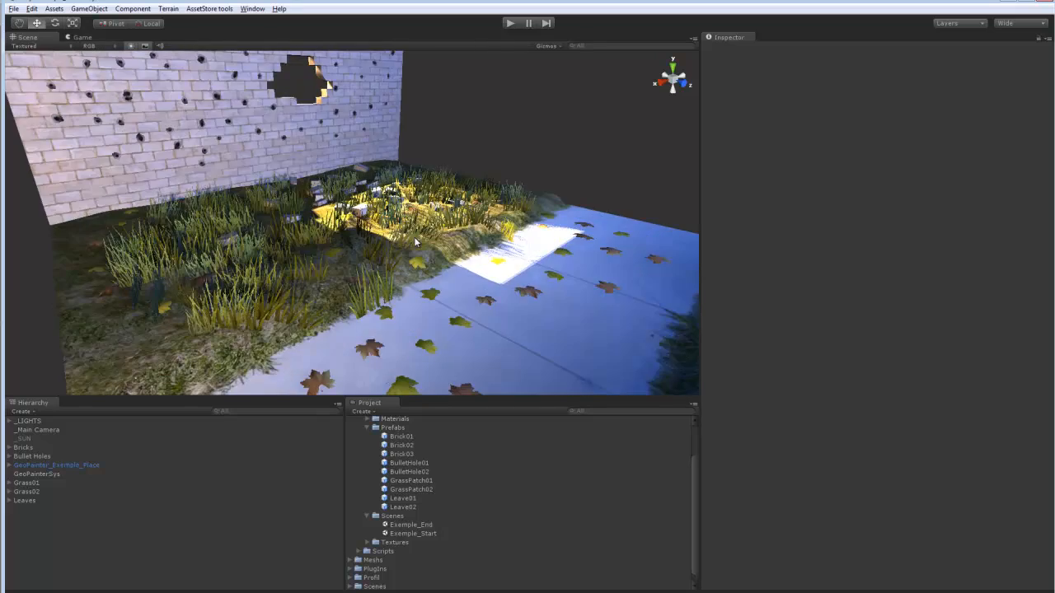
pyautogui.keyDown('alt'); pyautogui.moveTo(408, 211); pyautogui.dragTo(423, 239); pyautogui.keyUp('alt')
pyautogui.scroll(-5, 485, 229)
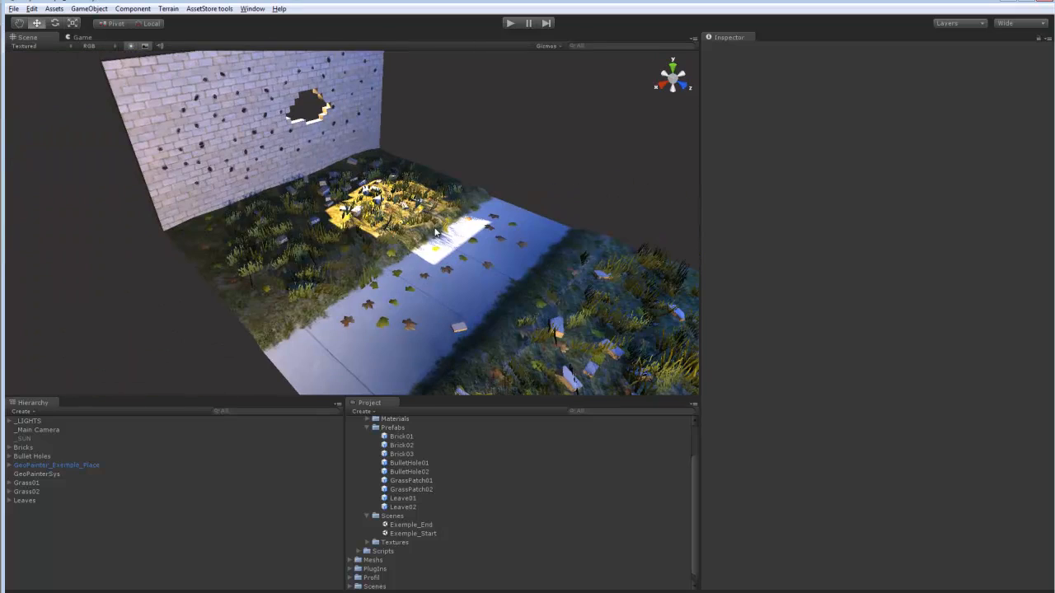
pyautogui.scroll(4, 436, 233)
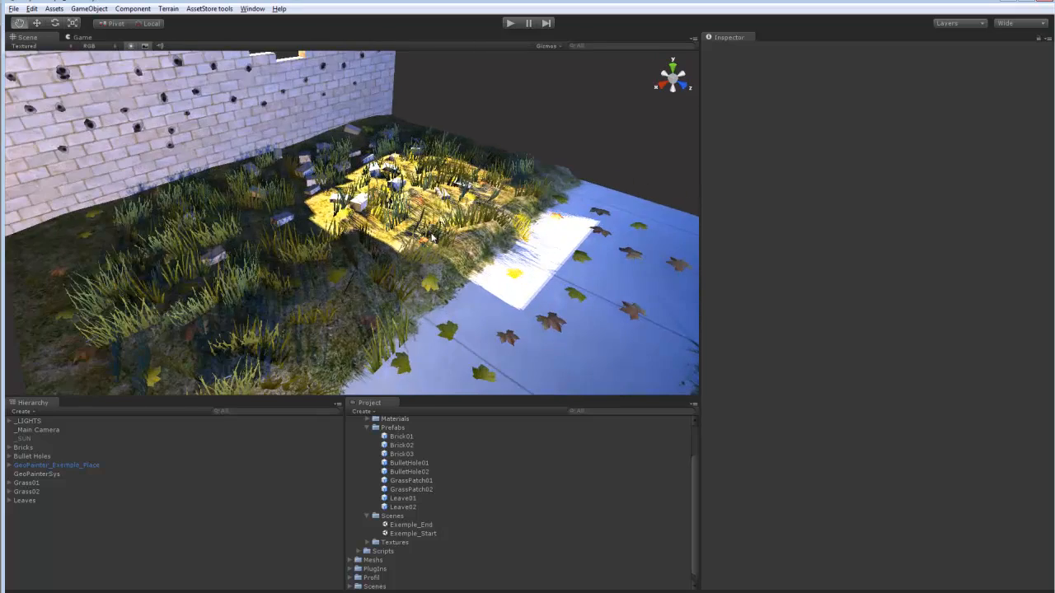
pyautogui.moveTo(436, 233); pyautogui.dragTo(357, 275, button='middle')
pyautogui.scroll(-3, 358, 275)
pyautogui.scroll(-3, 358, 276)
pyautogui.scroll(5, 383, 276)
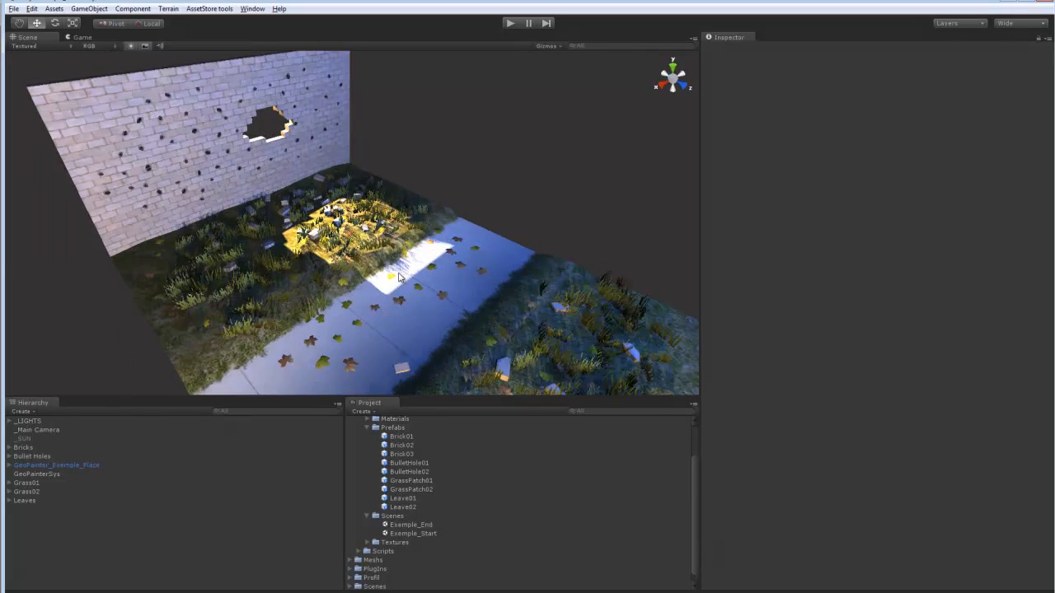
pyautogui.scroll(-2, 382, 277)
pyautogui.keyDown('alt'); pyautogui.moveTo(382, 277); pyautogui.dragTo(427, 193); pyautogui.keyUp('alt')
pyautogui.scroll(4, 385, 240)
pyautogui.scroll(-3, 419, 303)
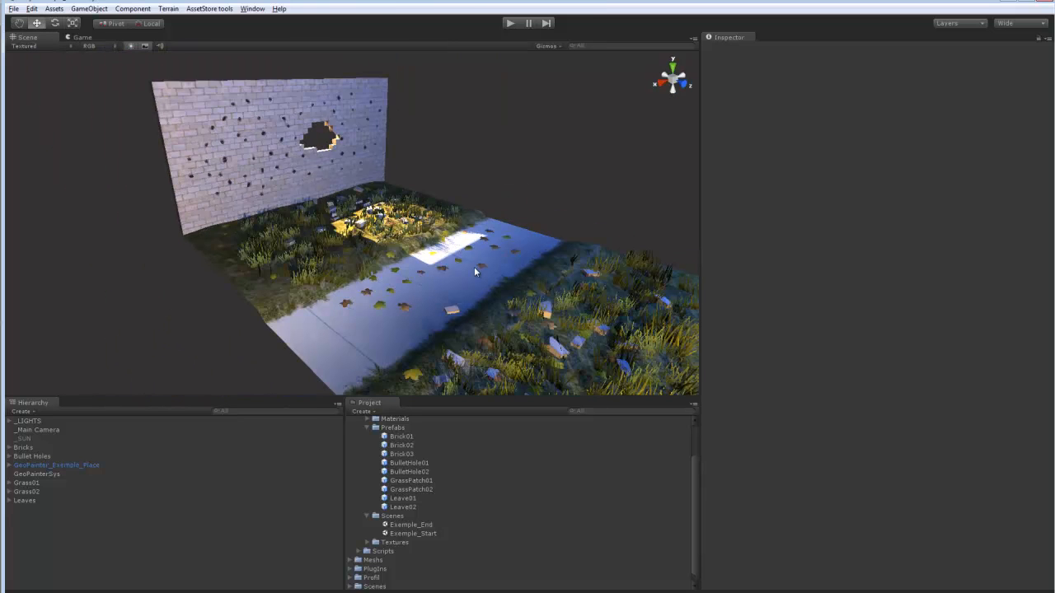
pyautogui.keyDown('alt'); pyautogui.moveTo(473, 268); pyautogui.dragTo(412, 257); pyautogui.keyUp('alt')
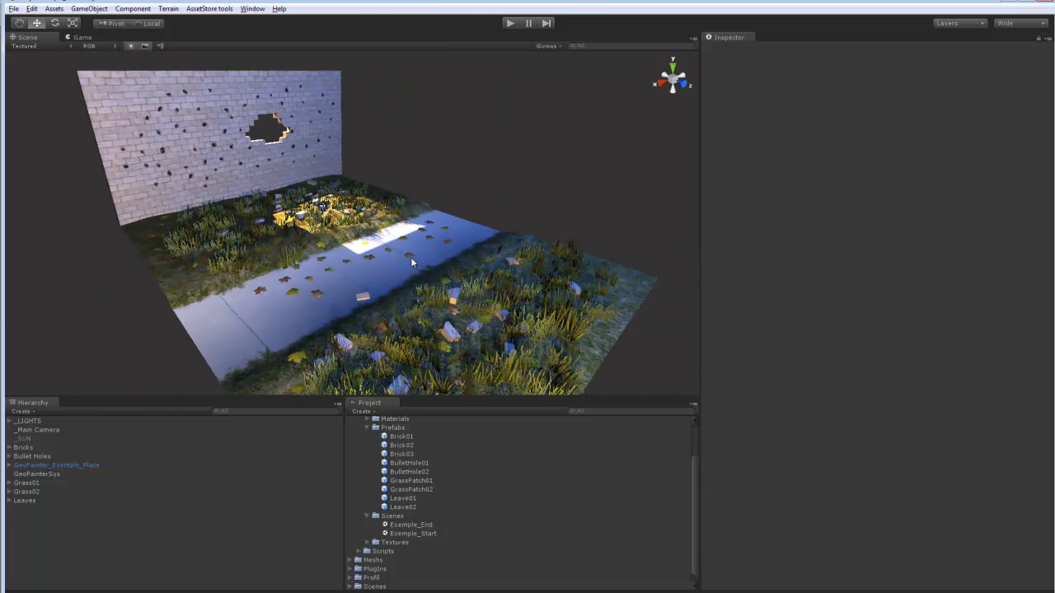
pyautogui.scroll(5, 411, 257)
pyautogui.moveTo(363, 257); pyautogui.dragTo(432, 314, button='middle')
pyautogui.scroll(5, 433, 313)
pyautogui.scroll(-6, 381, 245)
pyautogui.scroll(3, 381, 245)
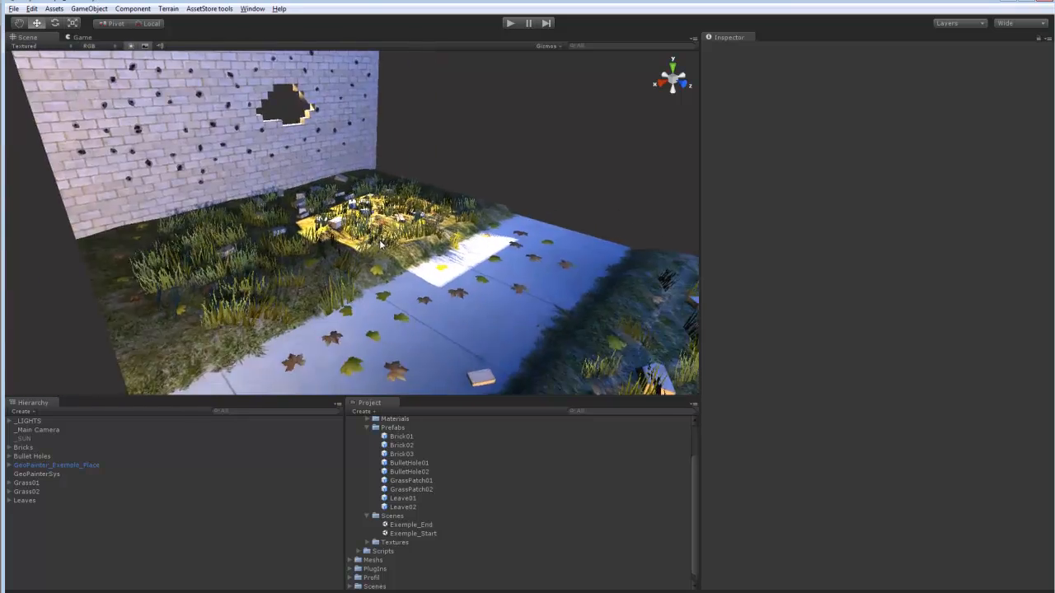
pyautogui.scroll(3, 381, 245)
pyautogui.scroll(-8, 381, 244)
pyautogui.keyDown('alt'); pyautogui.moveTo(381, 245); pyautogui.dragTo(344, 237); pyautogui.keyUp('alt')
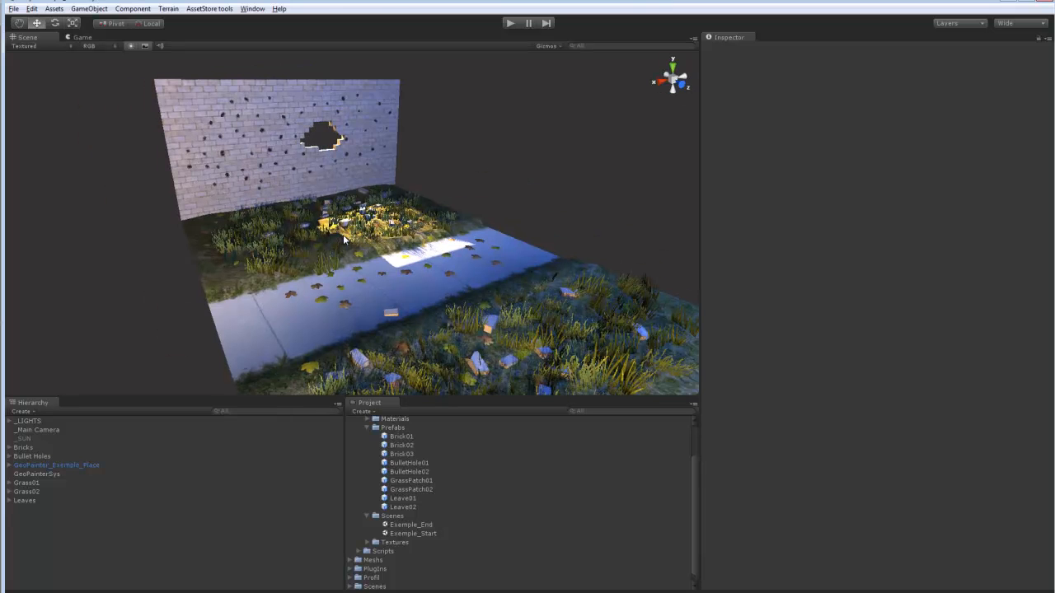